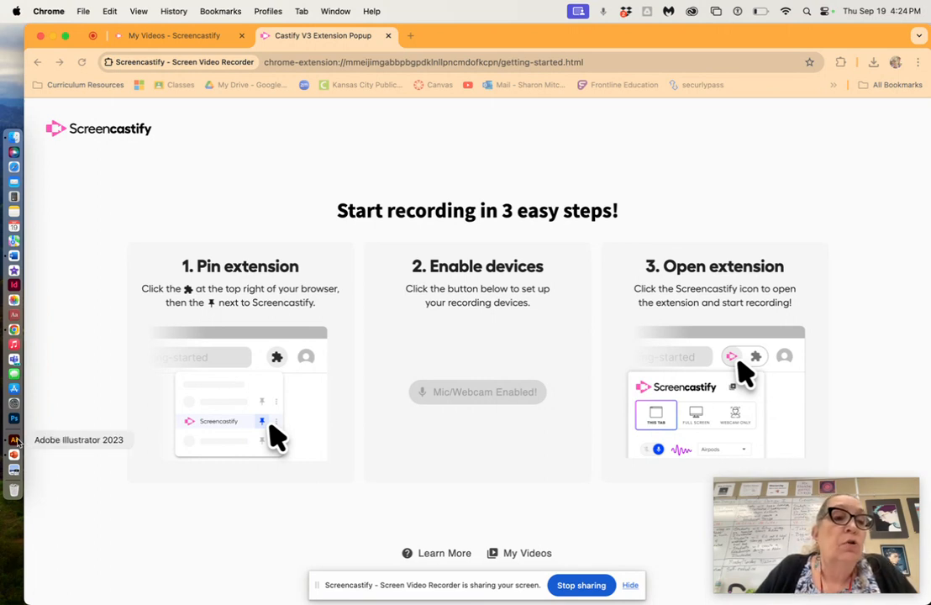
# Switch to Adobe Illustrator and create a new 10 x 10 in document with CMYK color at 300 ppi.
pyautogui.click(14, 440)
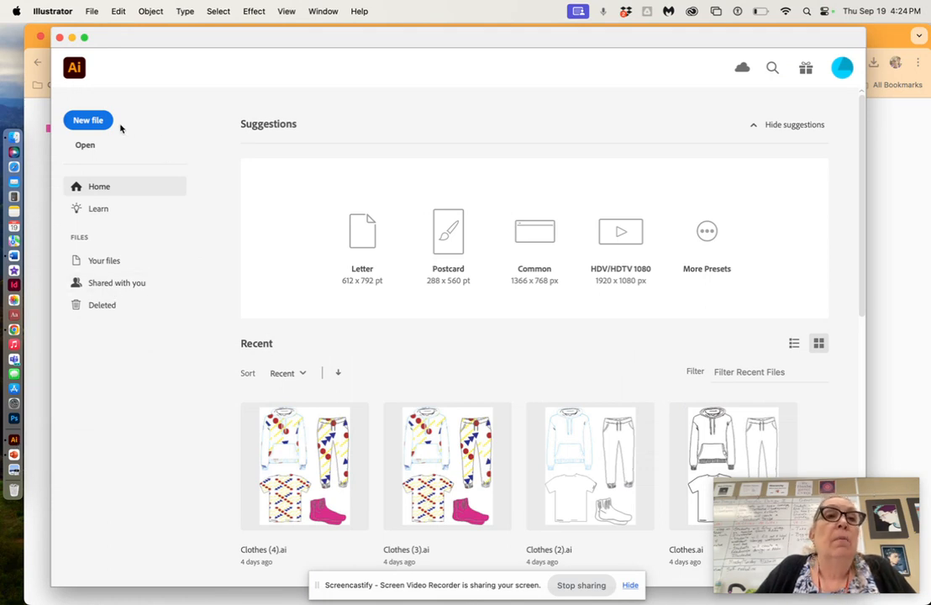
pyautogui.click(88, 120)
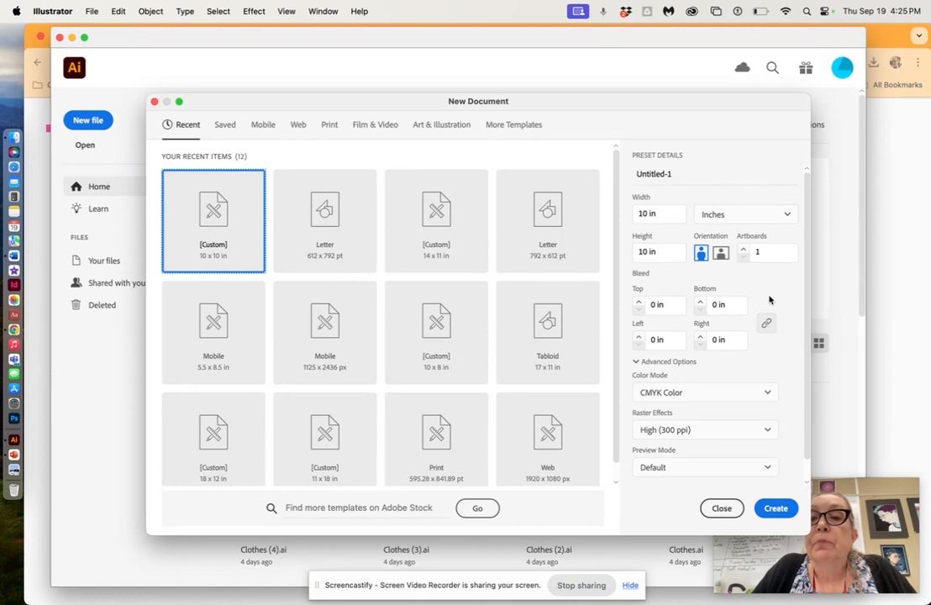
pyautogui.click(776, 509)
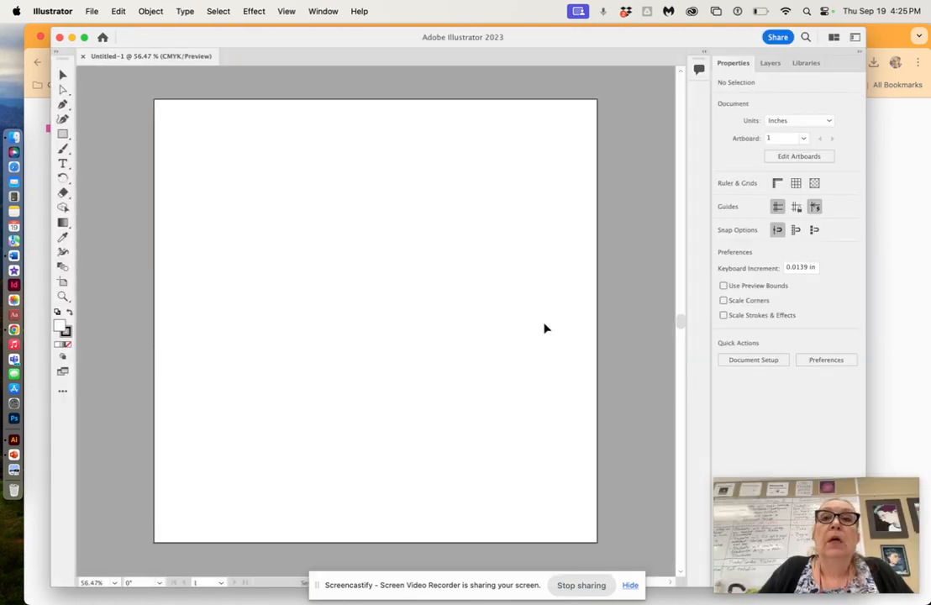
# Undock the toolbar so it floats beside the artboard and switch the workspace to Essentials Classic.
pyautogui.moveTo(318, 37); pyautogui.dragTo(292, 34)
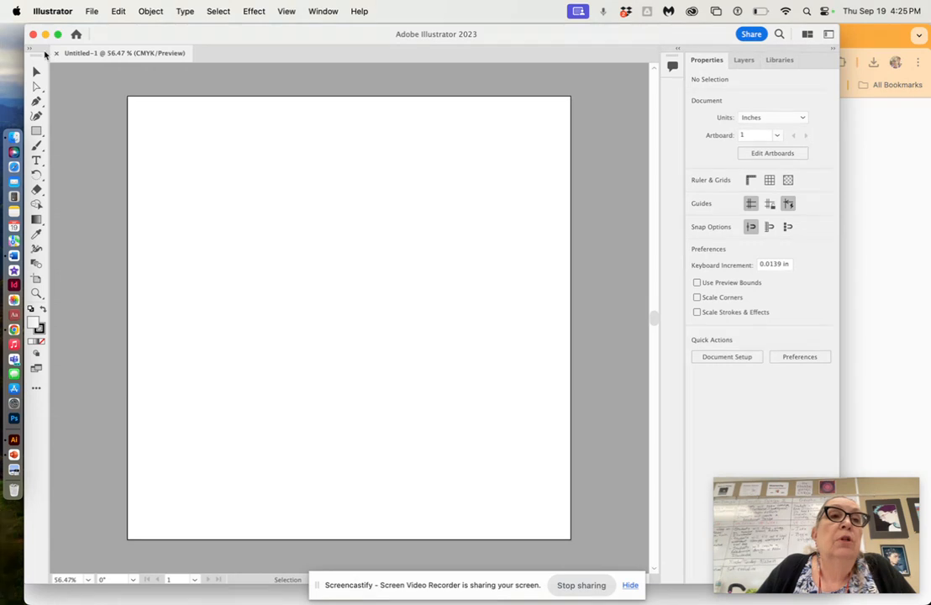
pyautogui.moveTo(37, 58); pyautogui.dragTo(84, 98)
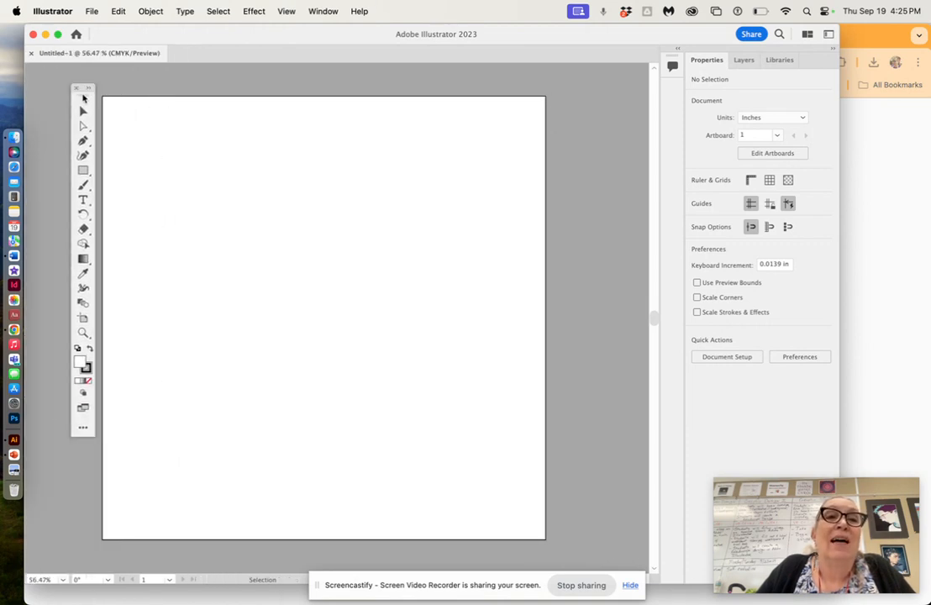
pyautogui.click(324, 12)
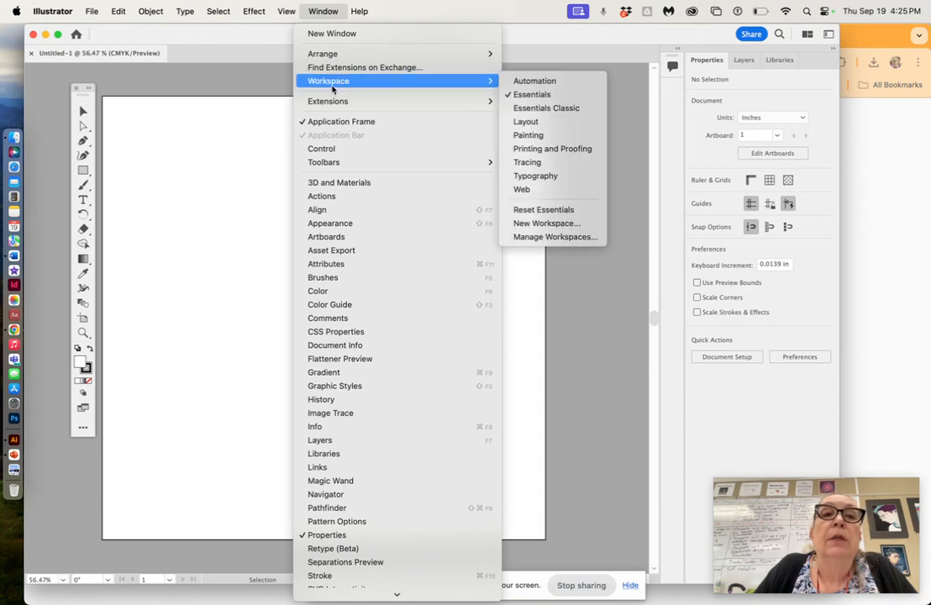
pyautogui.moveTo(483, 80)
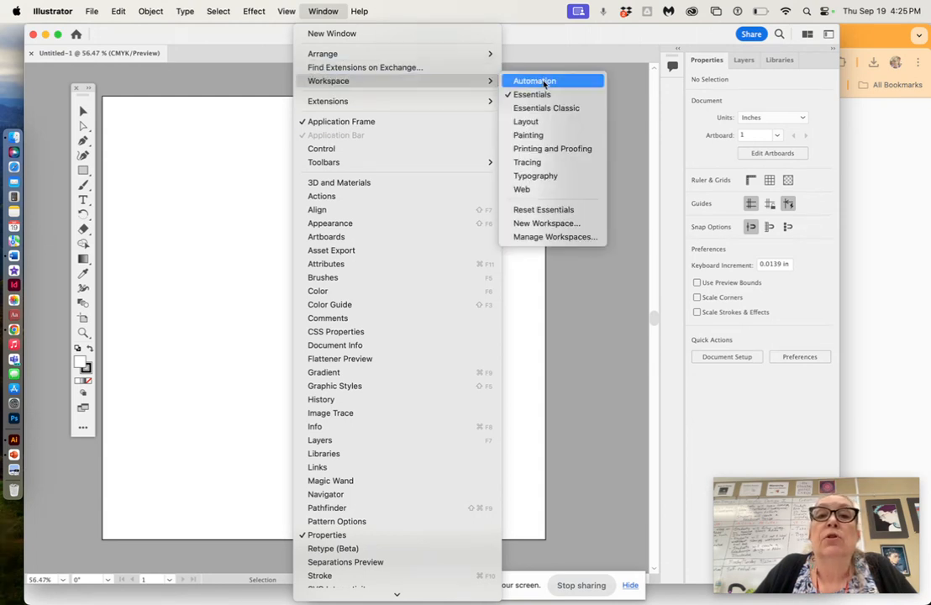
pyautogui.click(466, 93)
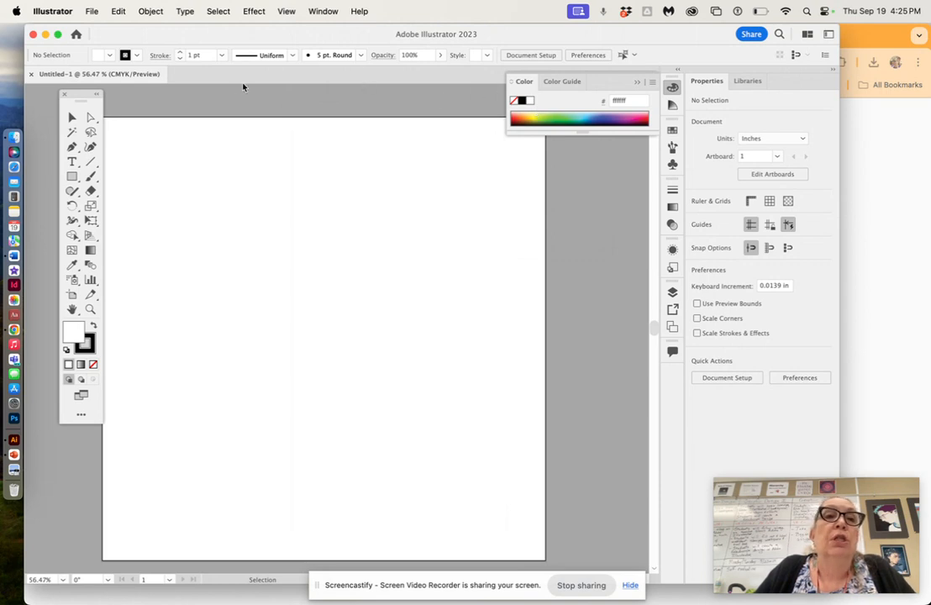
pyautogui.moveTo(81, 100); pyautogui.dragTo(71, 110)
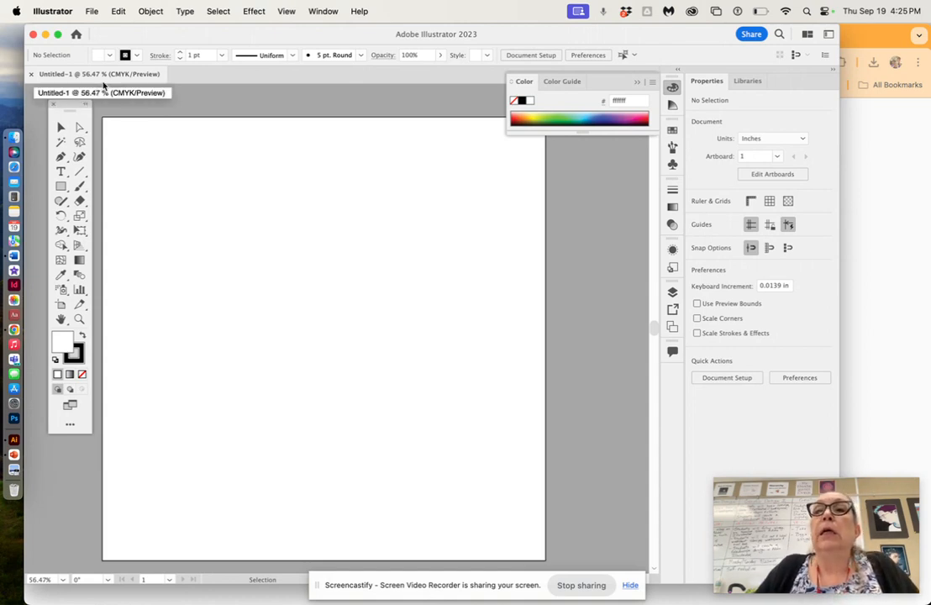
# Place "radial design (2).pdf" from the Downloads folder and position it to cover the whole artboard.
pyautogui.click(93, 12)
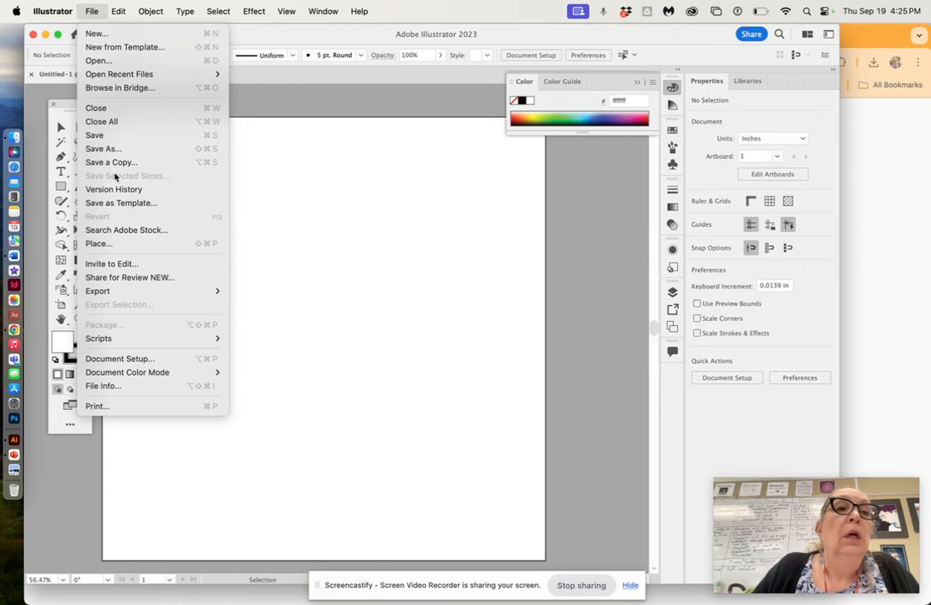
pyautogui.click(117, 249)
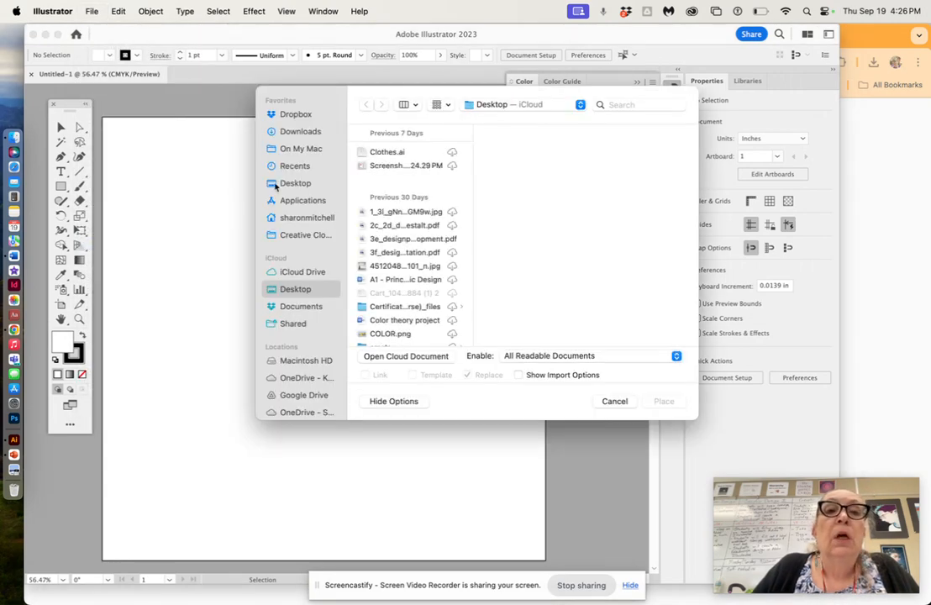
pyautogui.click(298, 131)
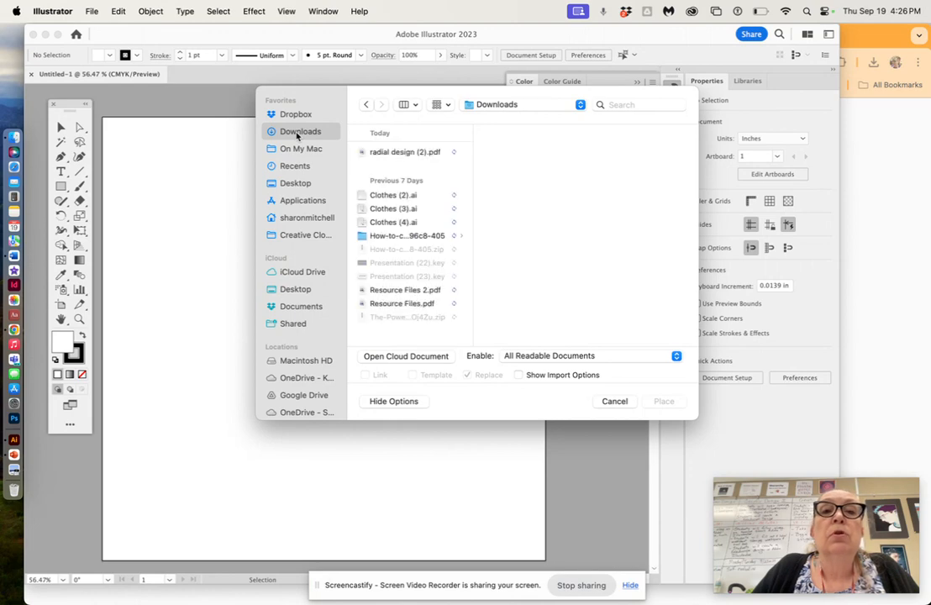
pyautogui.click(426, 153)
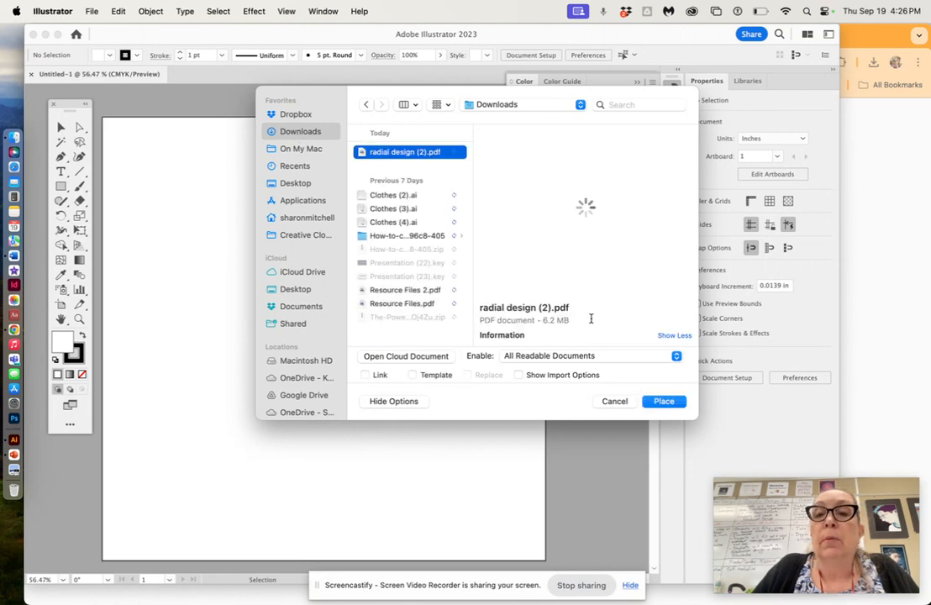
pyautogui.click(661, 402)
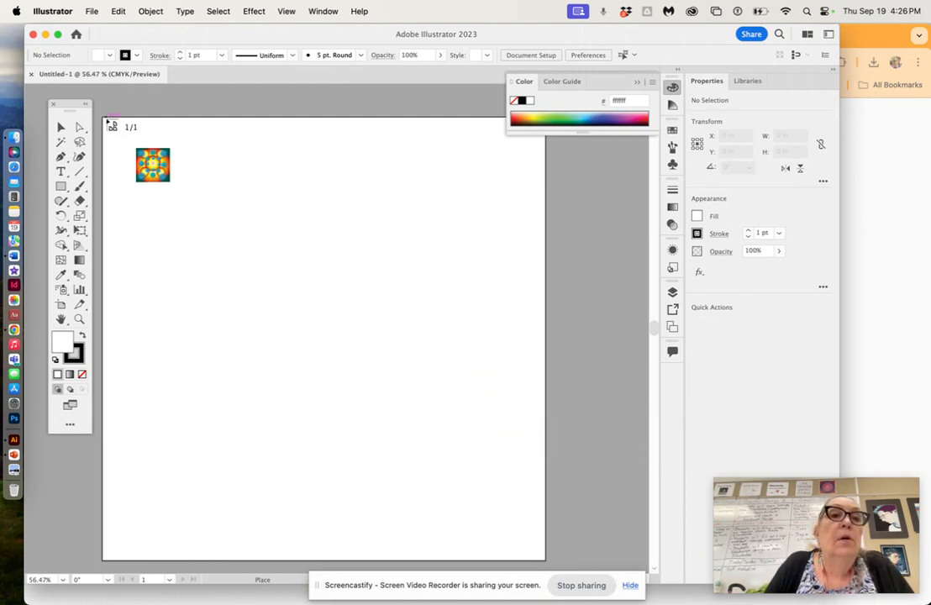
pyautogui.click(101, 127)
pyautogui.moveTo(374, 266); pyautogui.dragTo(235, 132)
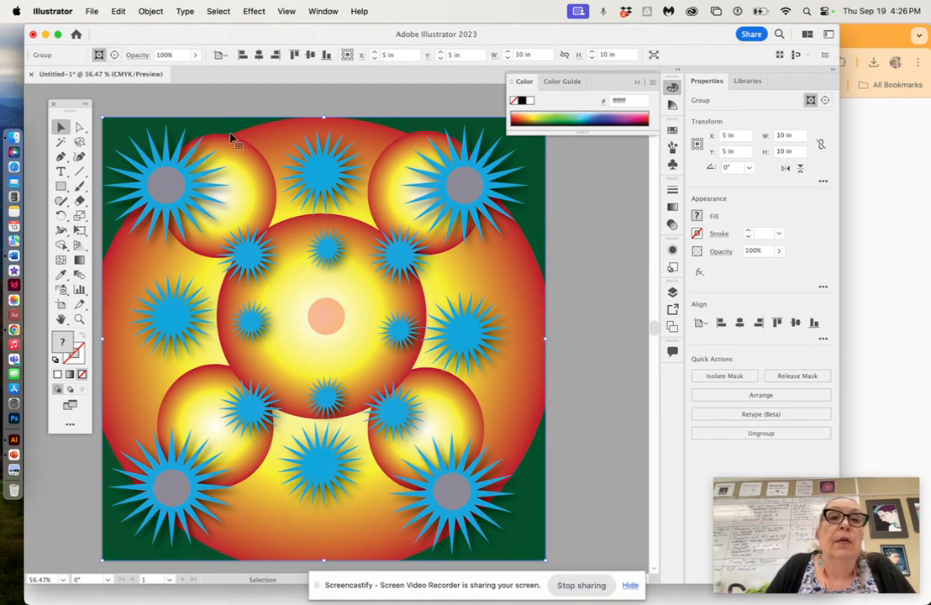
# Hide Layer 1 with the placed radial design and add a new layer above it.
pyautogui.click(672, 293)
pyautogui.click(521, 327)
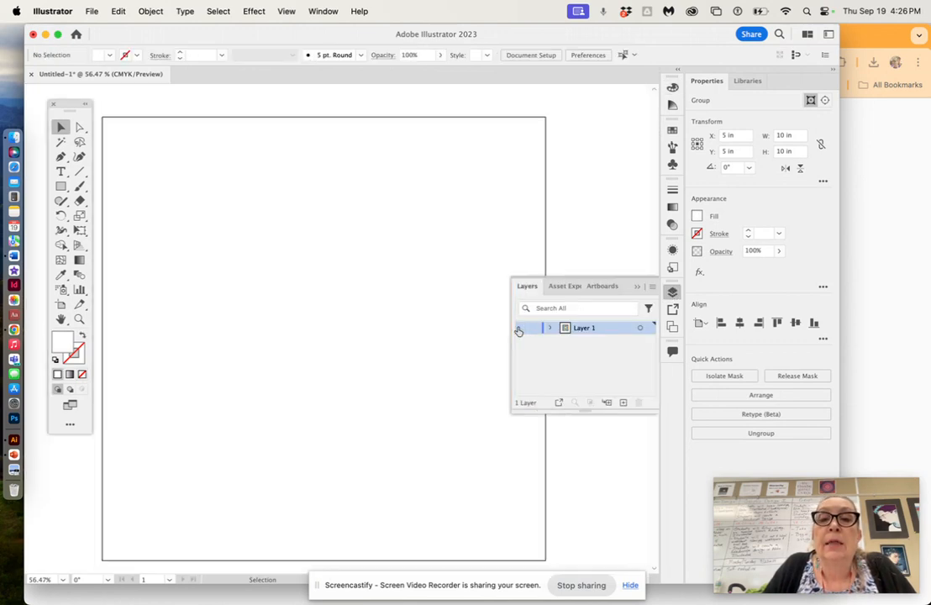
pyautogui.click(622, 402)
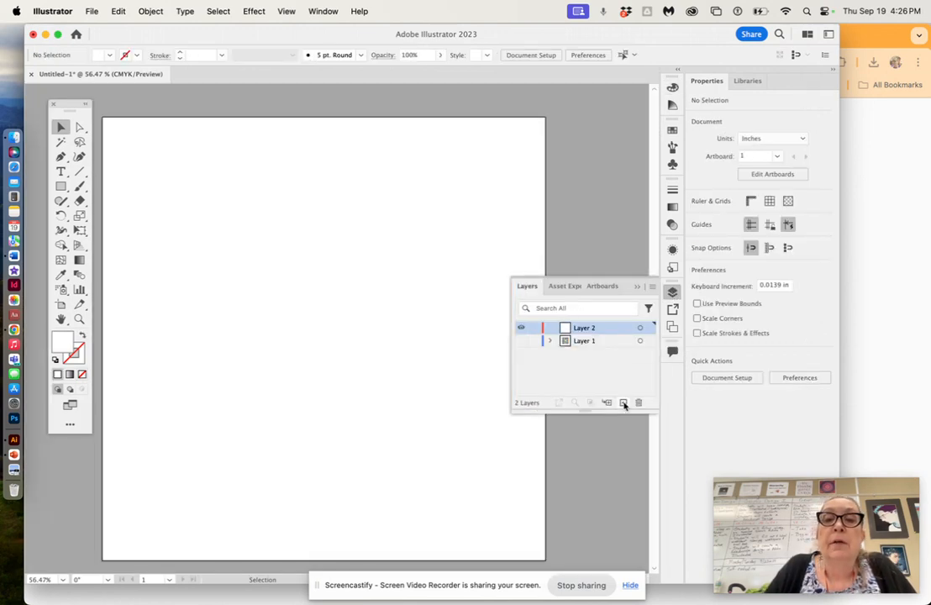
pyautogui.click(637, 285)
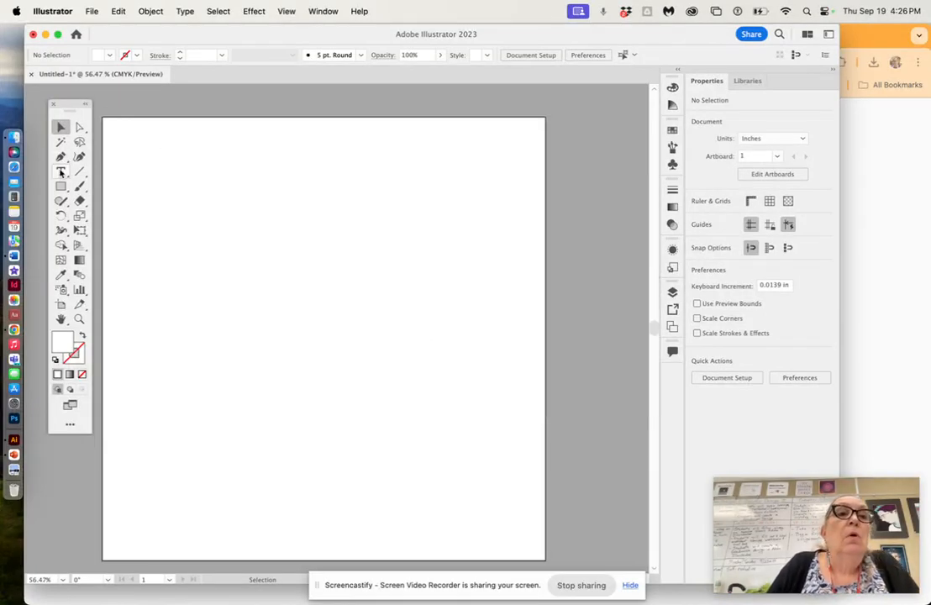
# Tear off the shape tools as a floating strip and arrange it above the main toolbar, clear of the artboard.
pyautogui.click(63, 186)
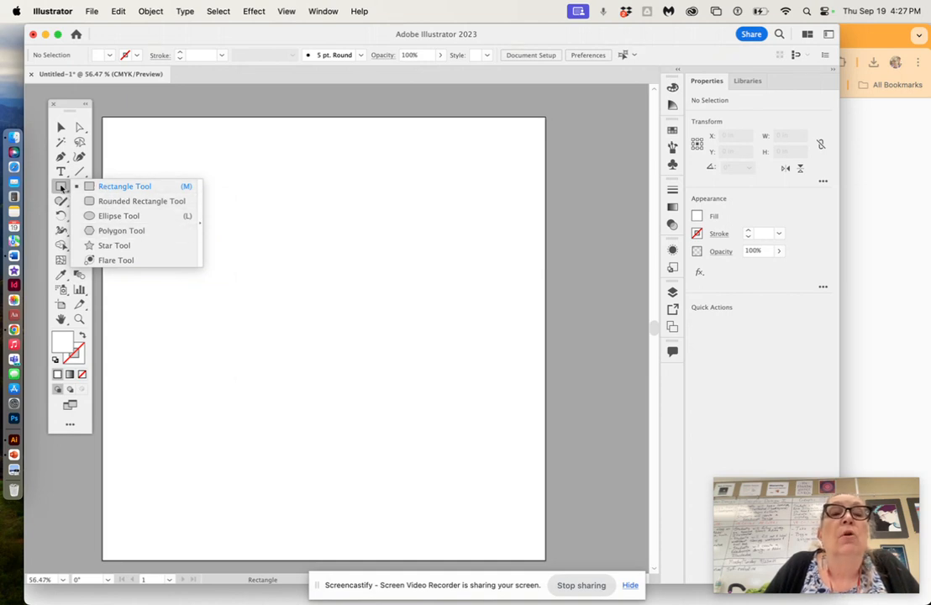
pyautogui.click(201, 227)
pyautogui.moveTo(156, 202); pyautogui.dragTo(182, 101)
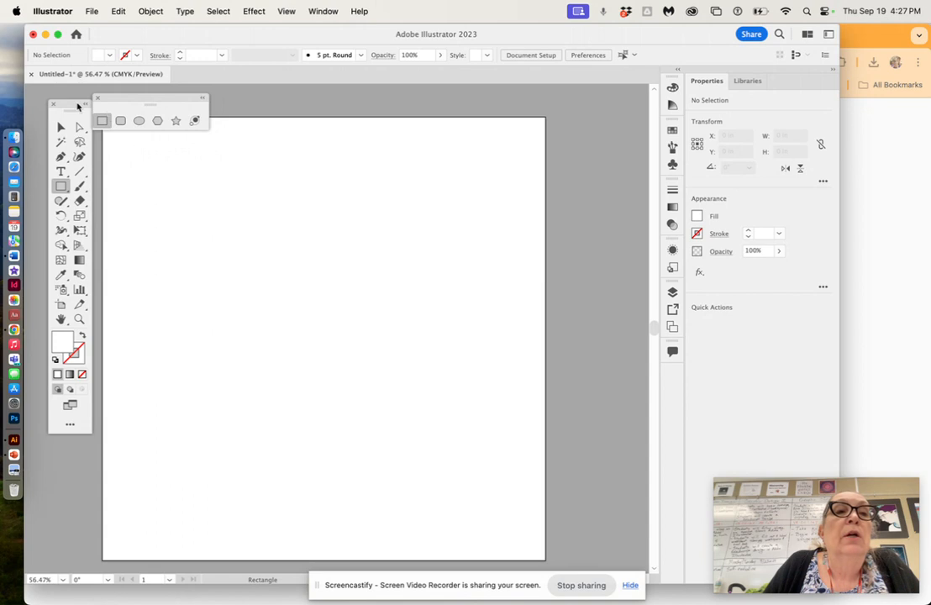
pyautogui.moveTo(78, 105); pyautogui.dragTo(69, 150)
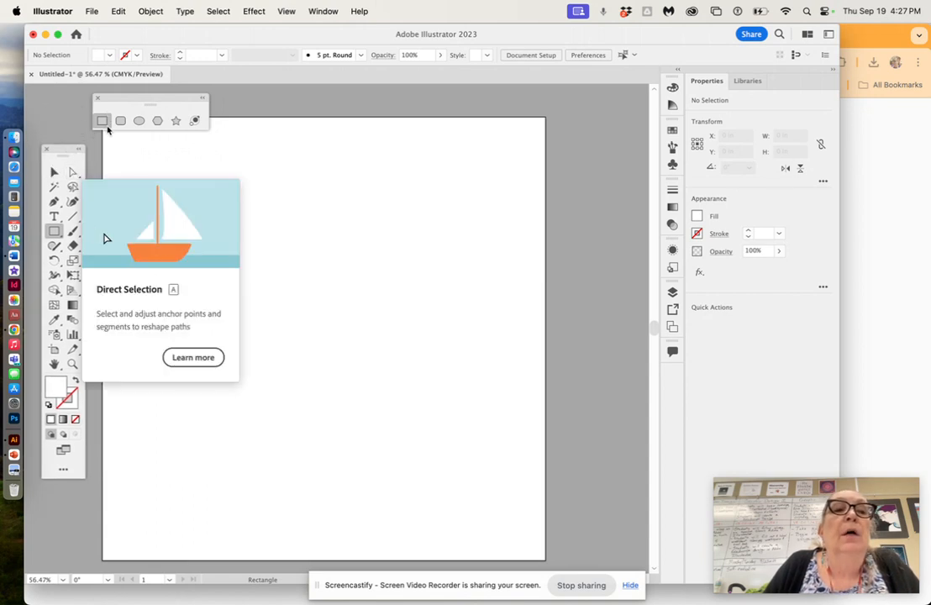
pyautogui.moveTo(126, 101); pyautogui.dragTo(101, 94)
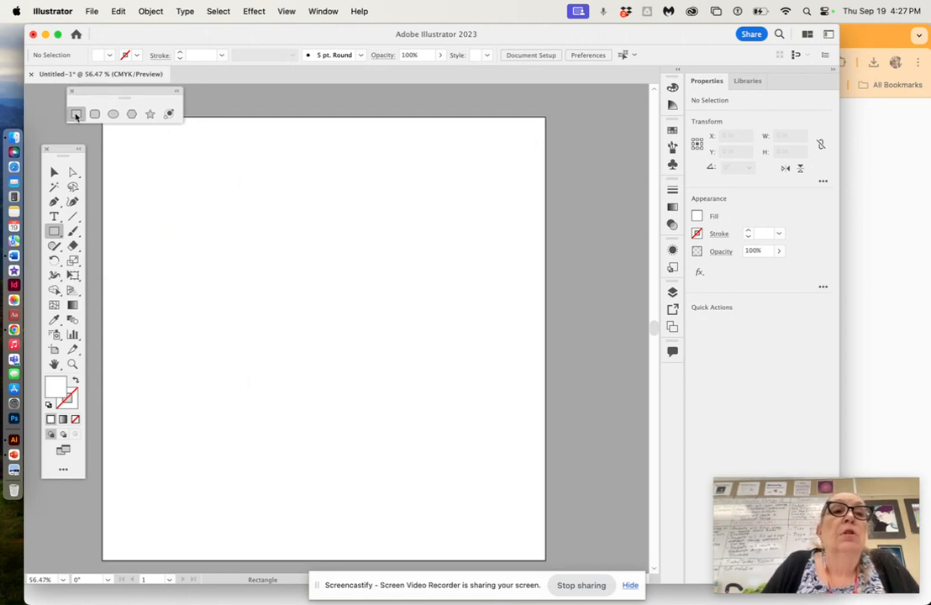
# Draw a rectangle about 2.86 x 1.75 in in the artboard's upper left area and shift the toolbar closer to it.
pyautogui.click(76, 114)
pyautogui.moveTo(125, 150); pyautogui.dragTo(252, 225)
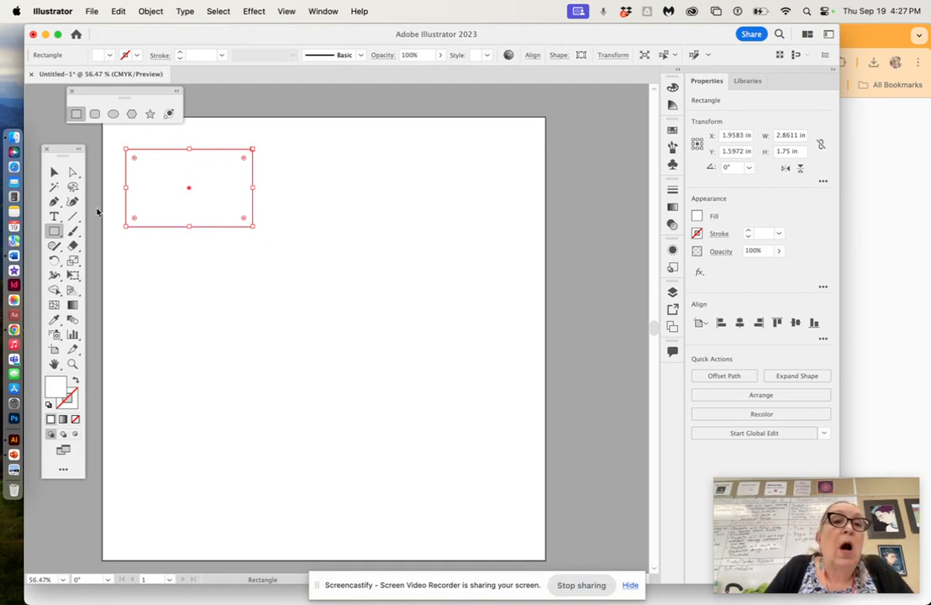
pyautogui.moveTo(64, 158); pyautogui.dragTo(77, 146)
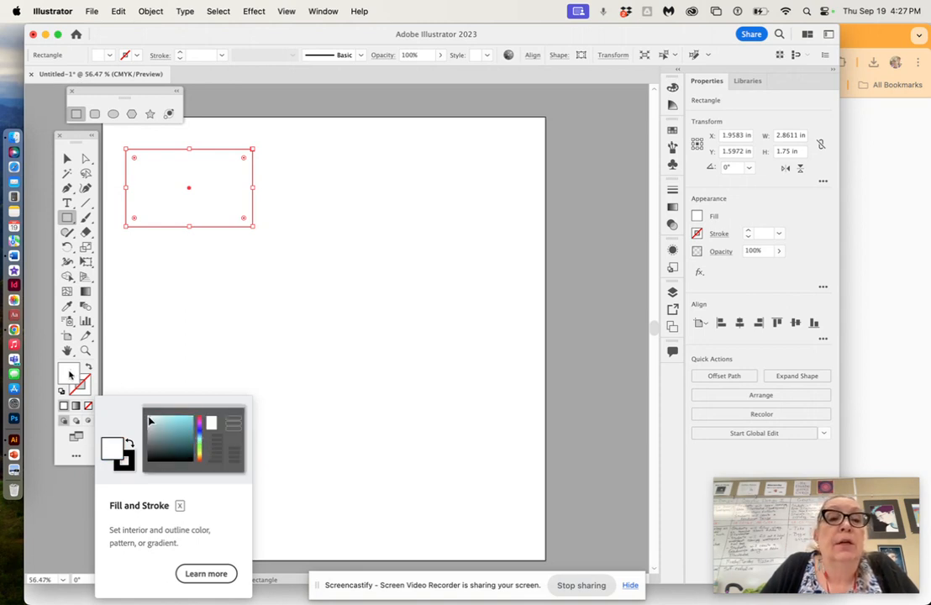
# Try a red e81f1f fill on the rectangle, and replace it with the blue swatch 1c75bc.
pyautogui.doubleClick(70, 375)
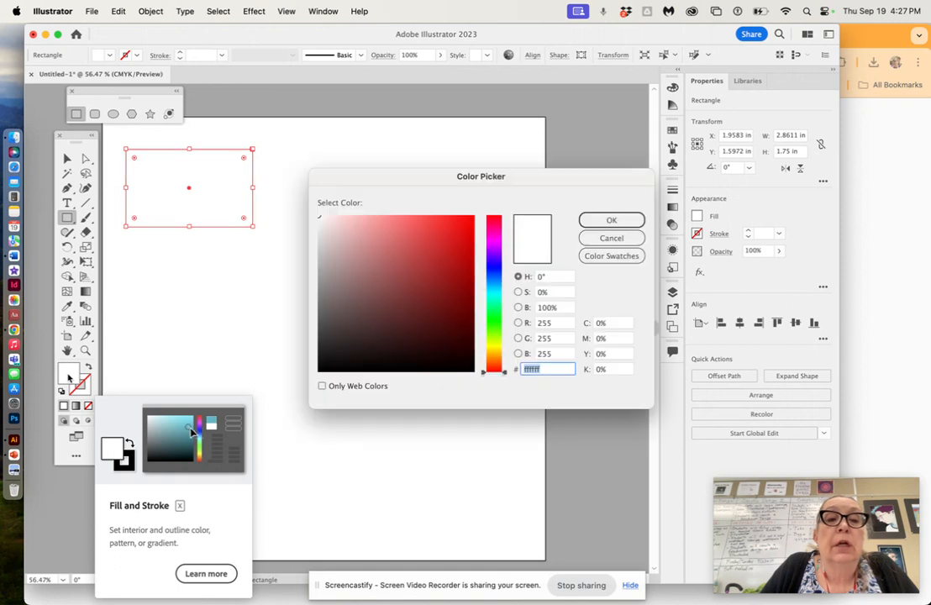
pyautogui.click(454, 228)
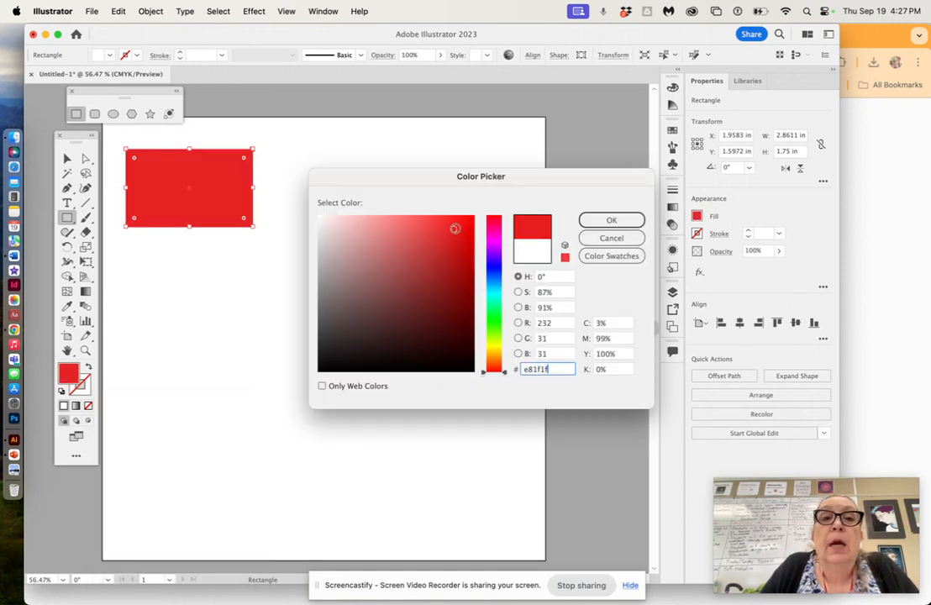
pyautogui.click(607, 220)
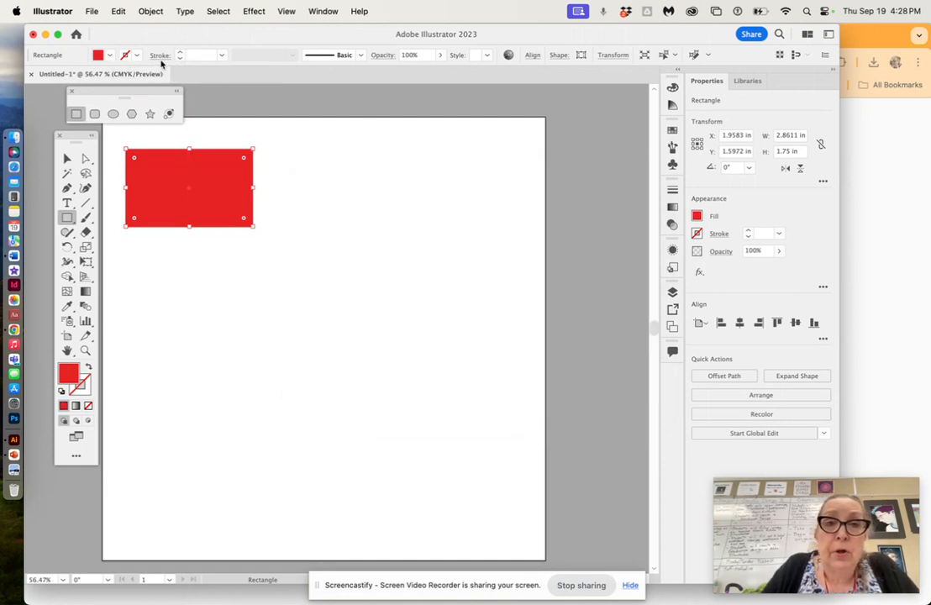
pyautogui.click(109, 56)
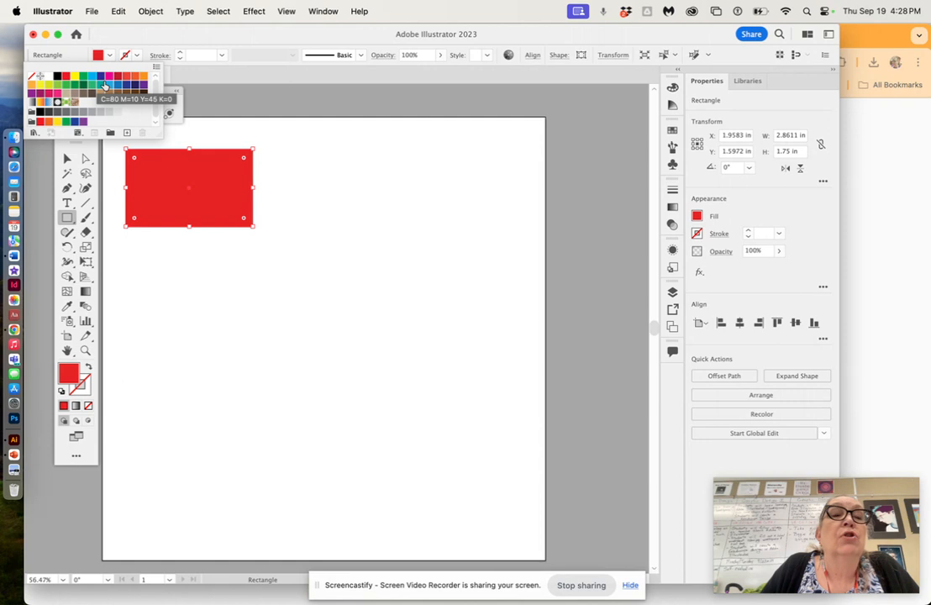
pyautogui.click(117, 87)
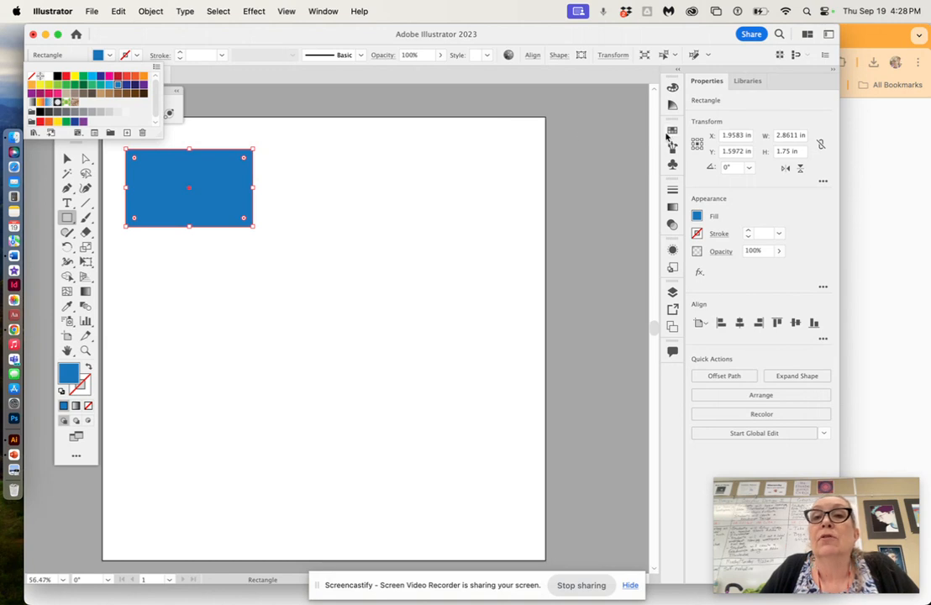
# Browse the Swatches and Color Guide options, and set the rectangle's fill to light blue 69cce3 from the color spectrum.
pyautogui.click(671, 132)
pyautogui.click(671, 132)
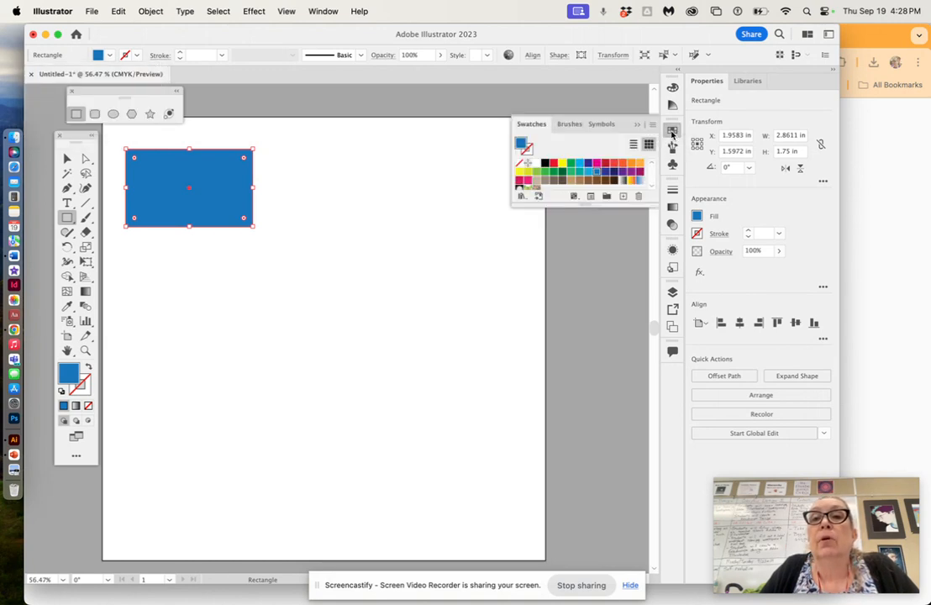
pyautogui.click(671, 105)
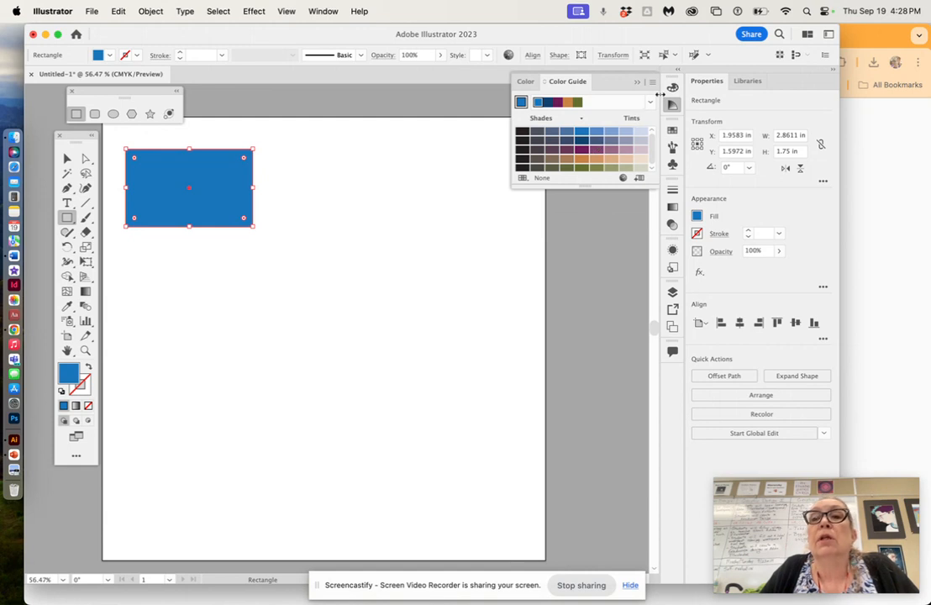
pyautogui.click(674, 88)
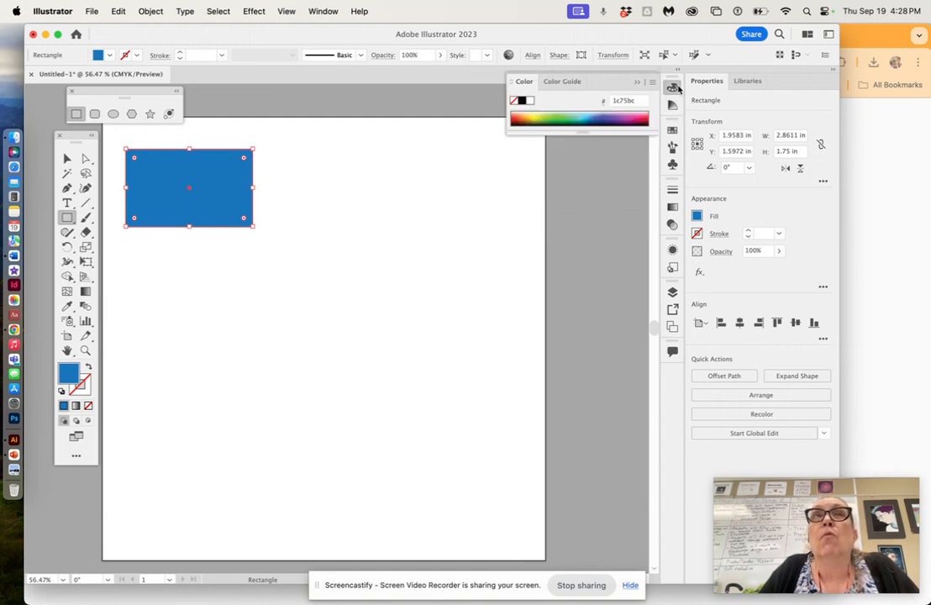
pyautogui.click(585, 112)
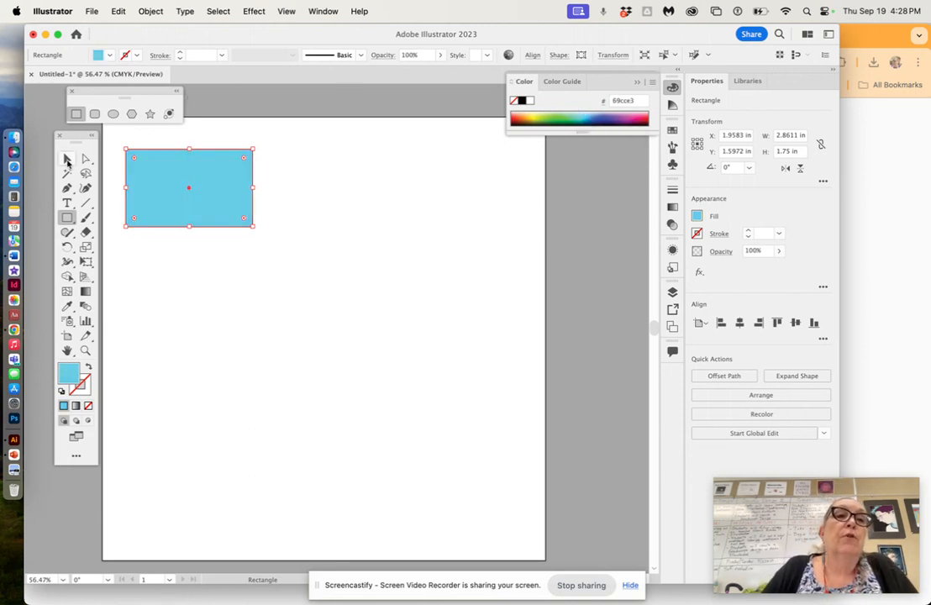
# Move the light blue rectangle nearer the artboard's upper left corner, centered at about X 1.65 in, Y 1.15 in.
pyautogui.click(68, 160)
pyautogui.moveTo(164, 190); pyautogui.dragTo(149, 172)
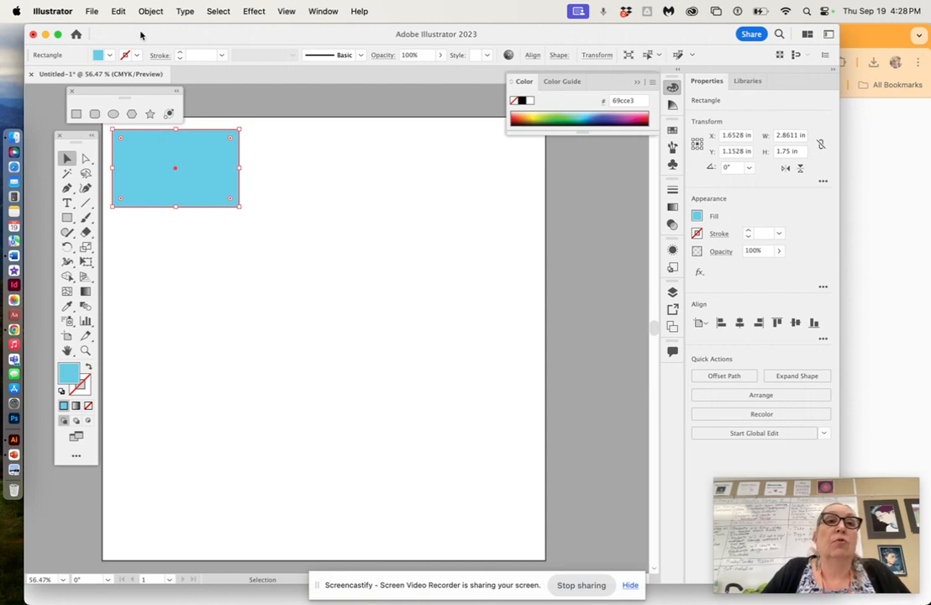
# Copy and paste the light blue rectangle, and place the copy near the artboard's lower right corner, centered at about X 8.31 in, Y 8.98 in.
pyautogui.click(114, 12)
pyautogui.click(123, 79)
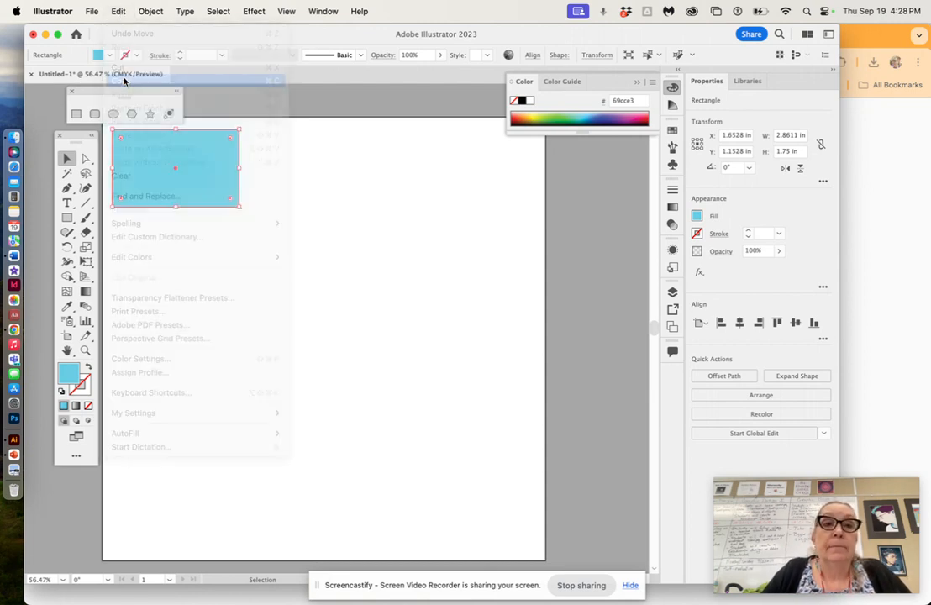
pyautogui.click(117, 12)
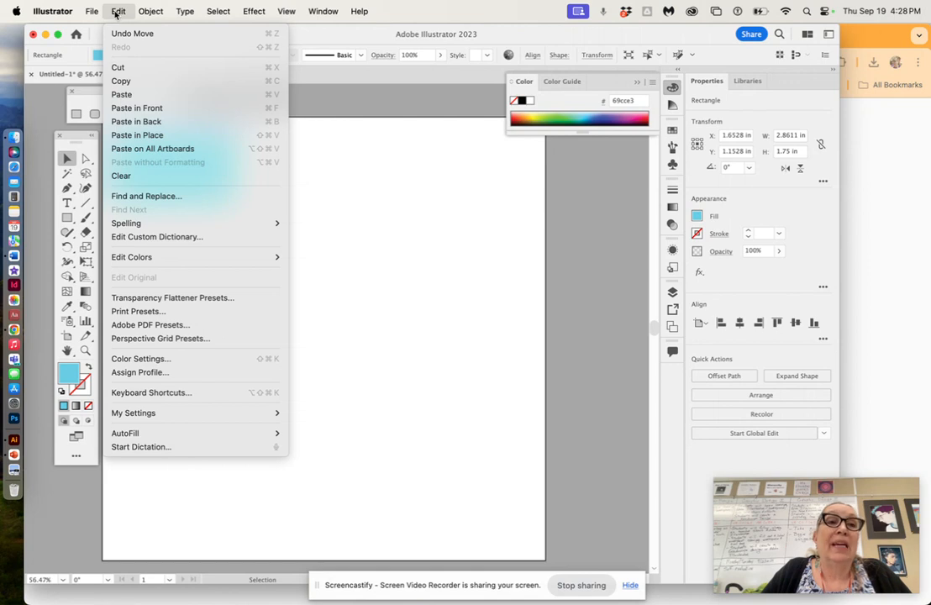
pyautogui.click(121, 94)
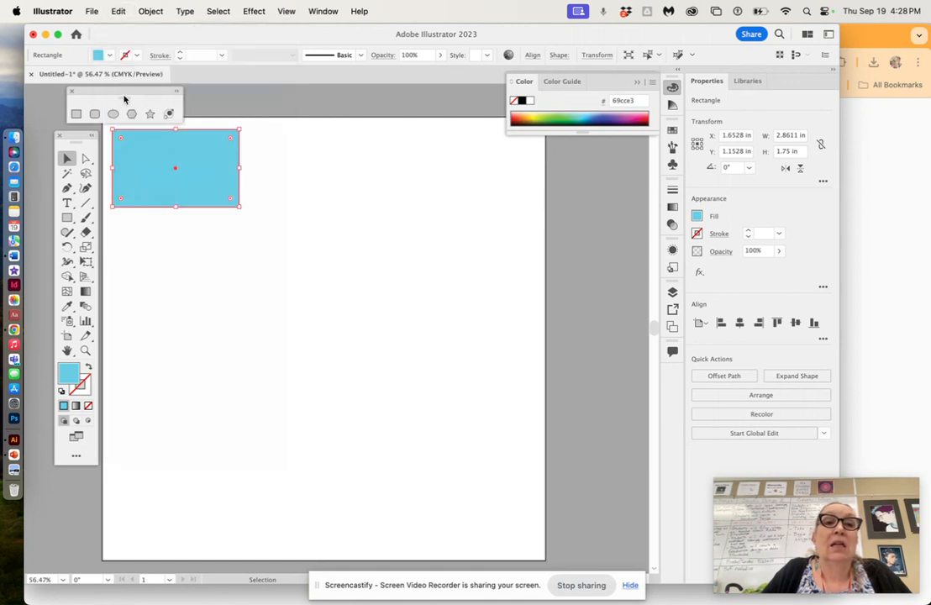
pyautogui.moveTo(309, 317); pyautogui.dragTo(443, 503)
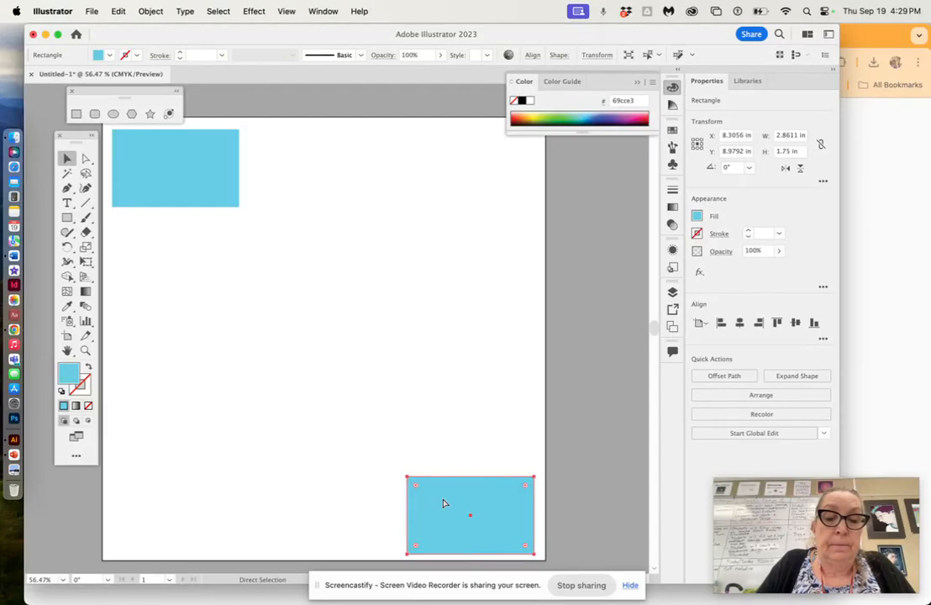
# Add two more rectangle copies, one centered at about X 8.40, Y 1.03 in and one at about X 1.57, Y 8.98 in.
pyautogui.press('super+v')
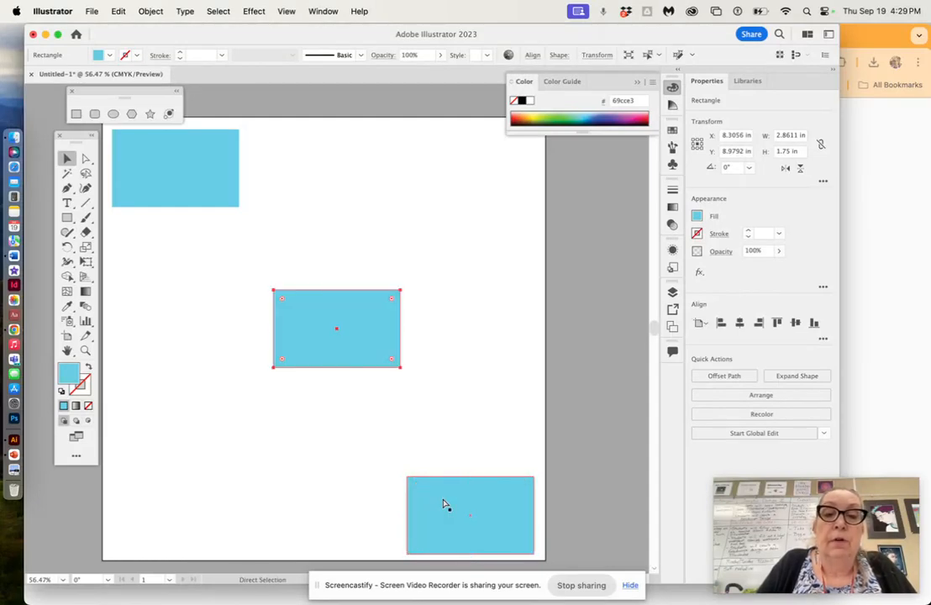
pyautogui.moveTo(347, 334); pyautogui.dragTo(483, 171)
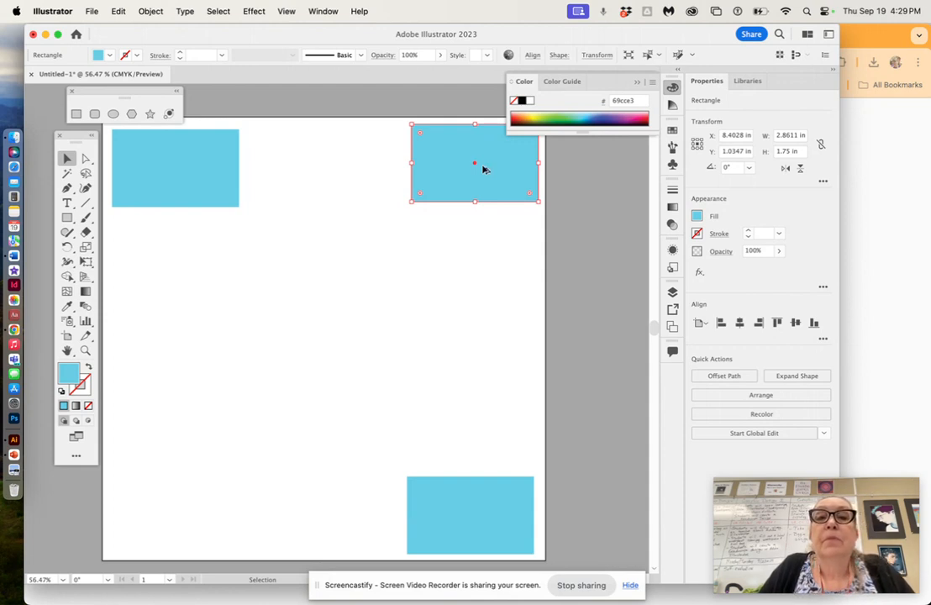
pyautogui.moveTo(483, 170); pyautogui.dragTo(179, 522)
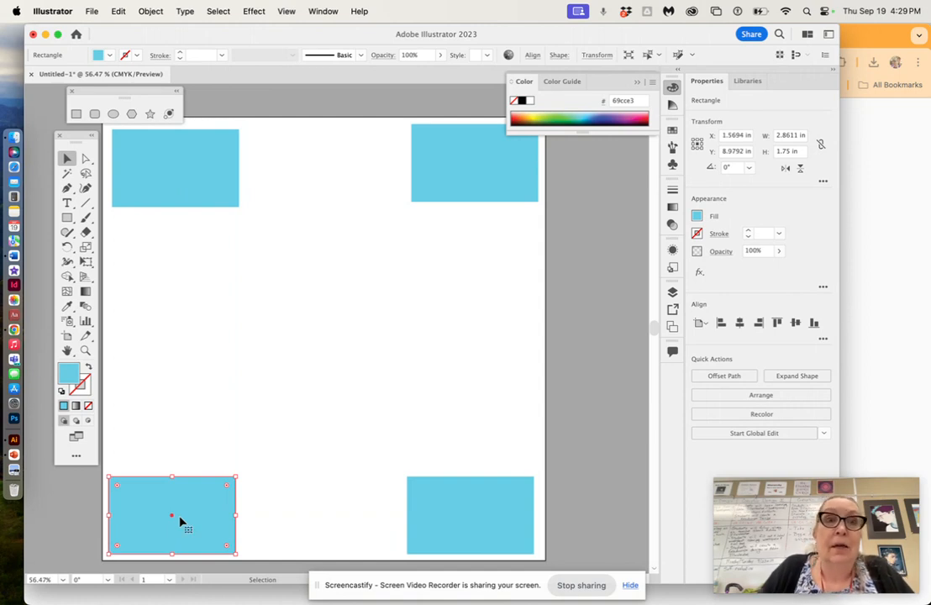
# Align the corner rectangles by moving the upper left one to about Y 1.03 in and the lower right one to about X 8.40 in.
pyautogui.moveTo(171, 191); pyautogui.dragTo(168, 181)
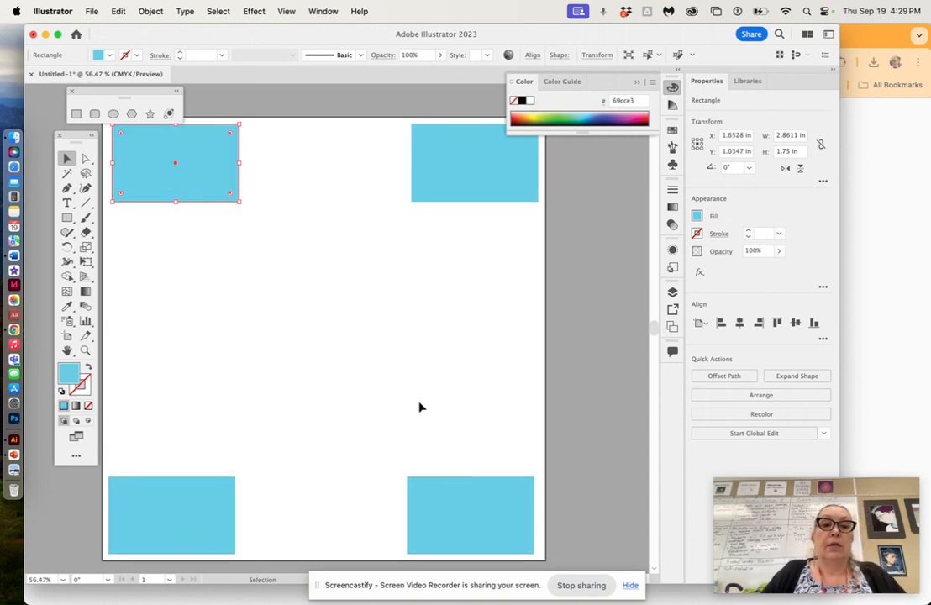
pyautogui.moveTo(463, 499); pyautogui.dragTo(470, 504)
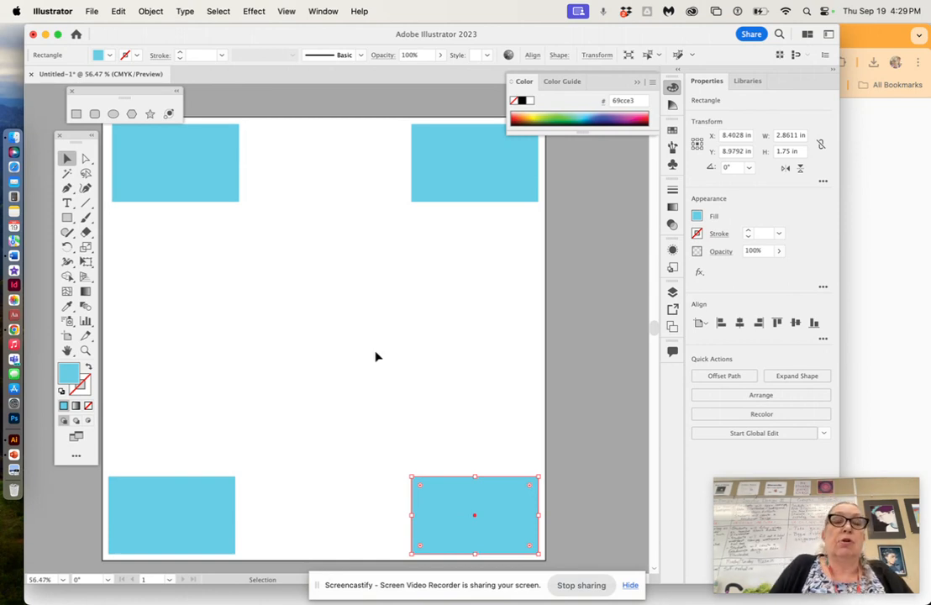
# Select all four corner rectangles together, and copy and paste the whole set.
pyautogui.click(192, 163)
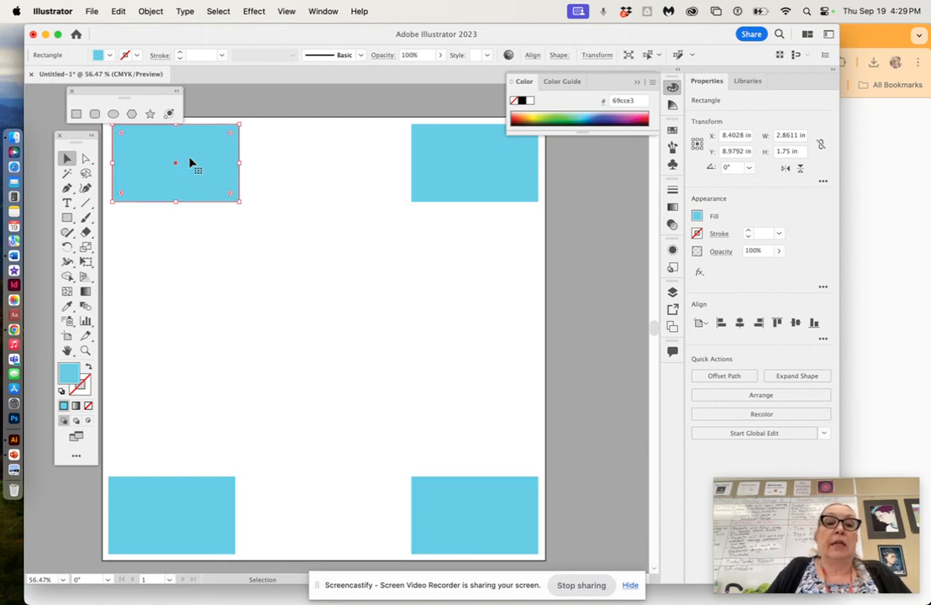
pyautogui.keyDown('shift'); pyautogui.click(432, 174); pyautogui.keyUp('shift')
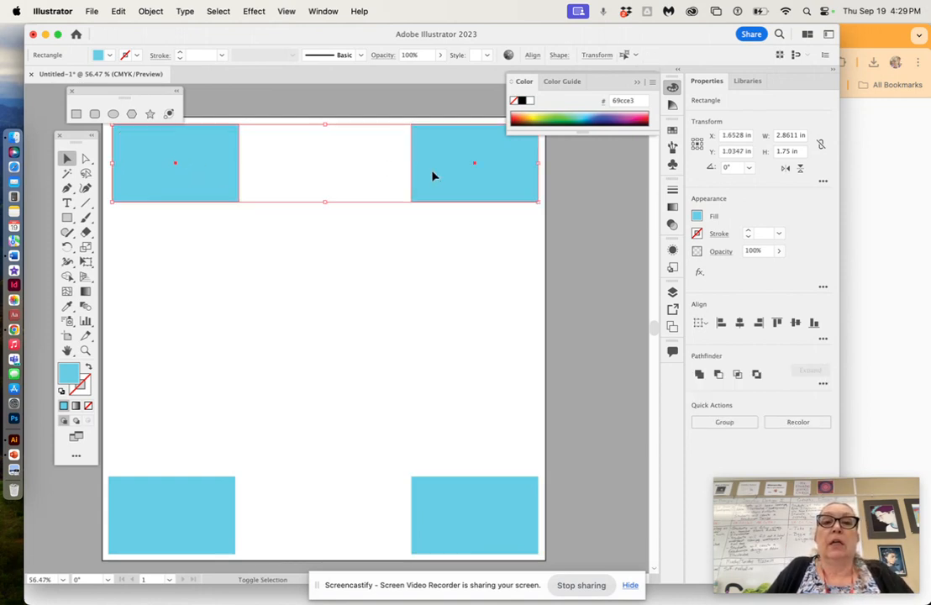
pyautogui.keyDown('shift'); pyautogui.click(444, 493); pyautogui.keyUp('shift')
pyautogui.keyDown('shift'); pyautogui.click(198, 504); pyautogui.keyUp('shift')
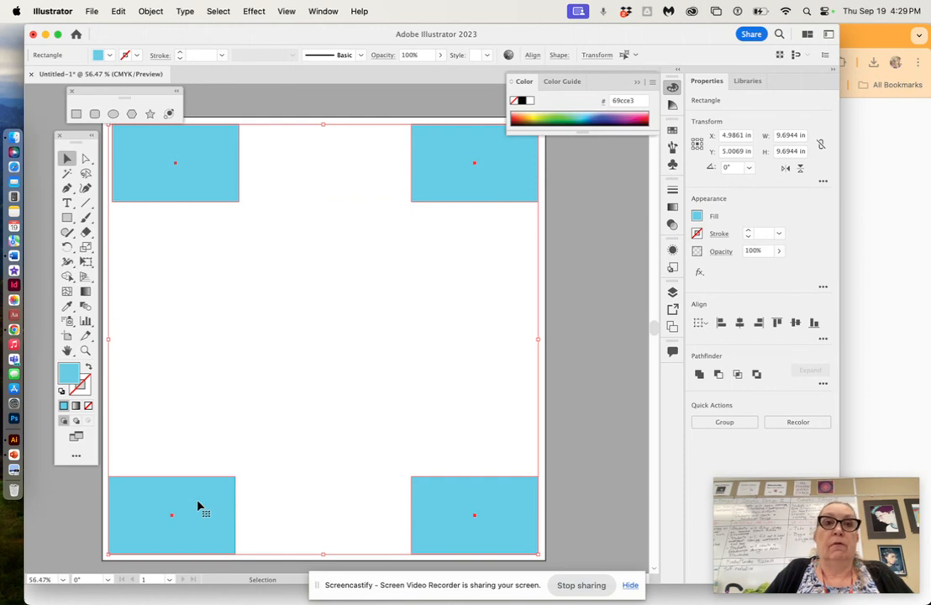
pyautogui.click(118, 12)
pyautogui.click(126, 81)
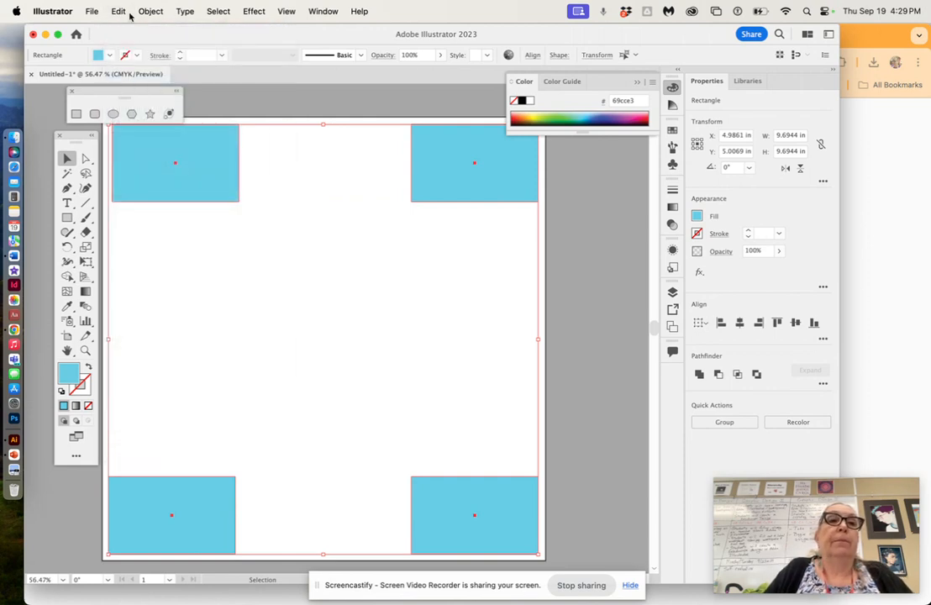
pyautogui.click(118, 12)
pyautogui.click(126, 94)
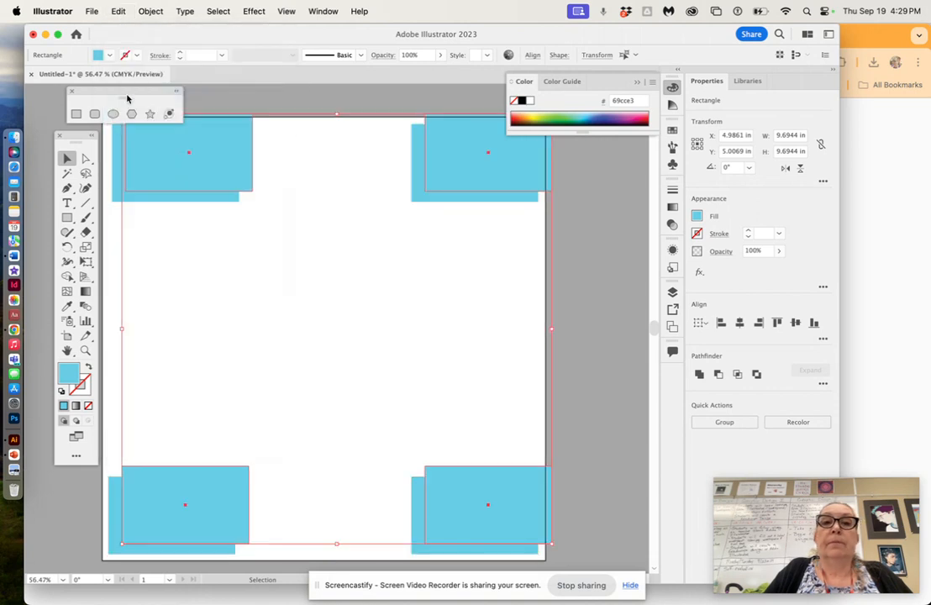
# Scale the pasted set down to about 7.10 in square, and rotate it to about 317.7°, centered at about X 5 in, Y 5.08 in.
pyautogui.moveTo(199, 142); pyautogui.dragTo(233, 191)
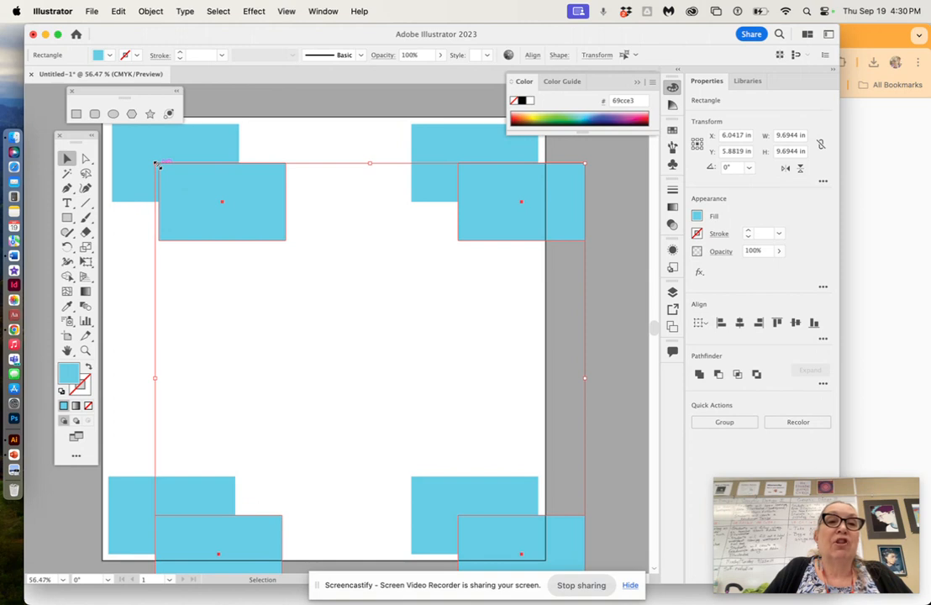
pyautogui.moveTo(159, 166); pyautogui.dragTo(284, 256)
pyautogui.moveTo(311, 303); pyautogui.dragTo(196, 222)
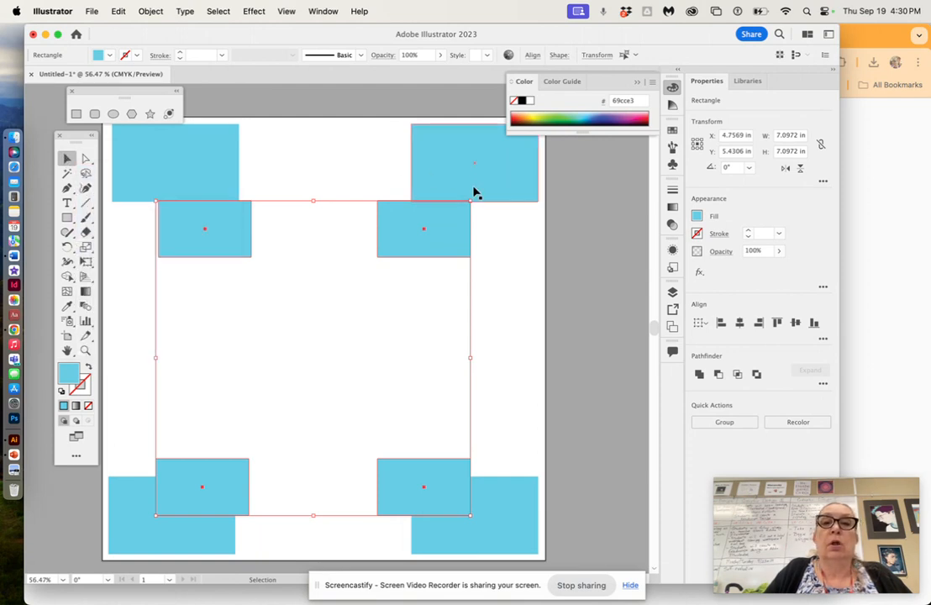
pyautogui.moveTo(472, 192); pyautogui.dragTo(483, 309)
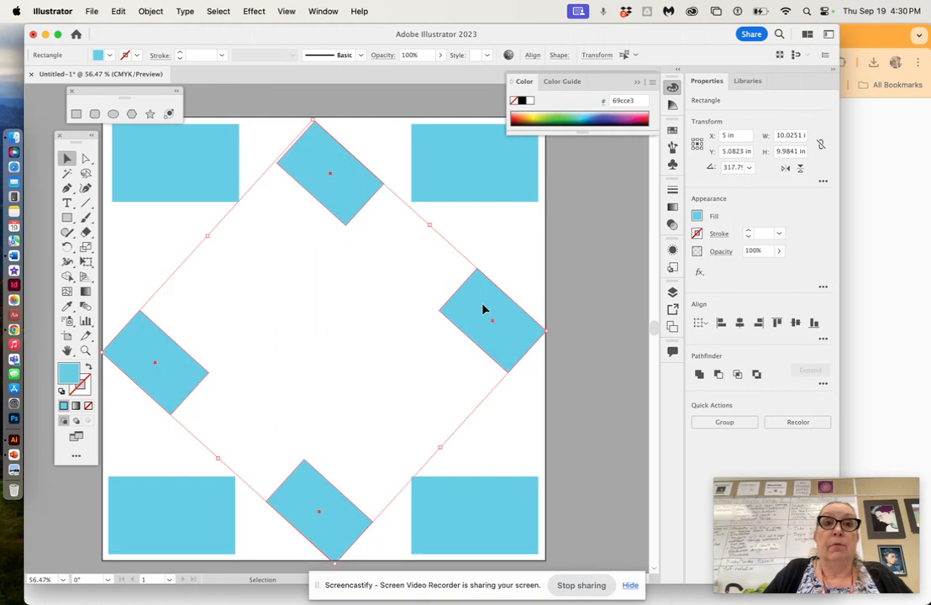
pyautogui.click(498, 248)
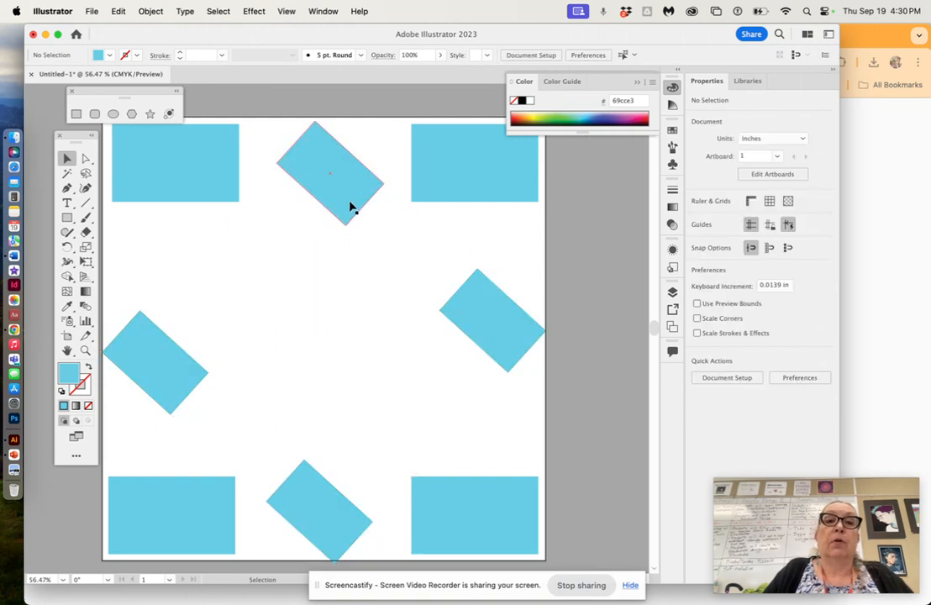
# Move the uppermost tilted rectangle down and stretch it to about 3.17 x 3.26 in overall, centered at about X 5 in, Y 2.13 in.
pyautogui.click(344, 192)
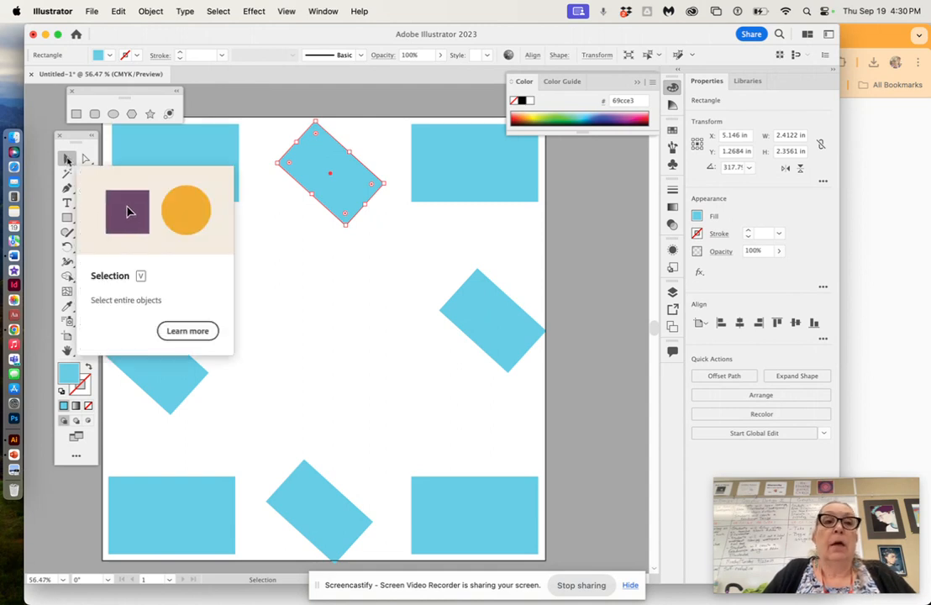
pyautogui.moveTo(321, 176); pyautogui.dragTo(309, 204)
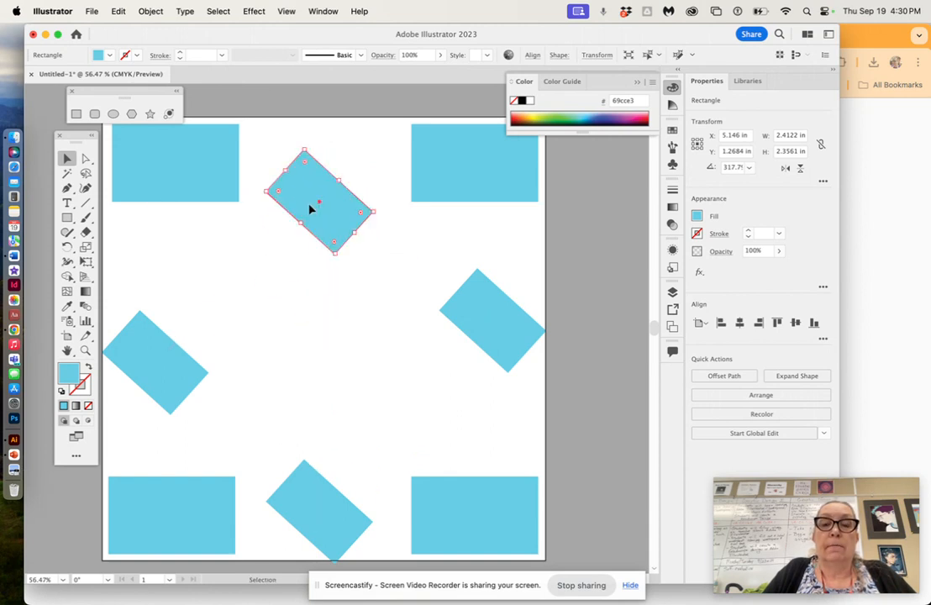
pyautogui.moveTo(372, 213); pyautogui.dragTo(412, 206)
pyautogui.moveTo(353, 272); pyautogui.dragTo(278, 293)
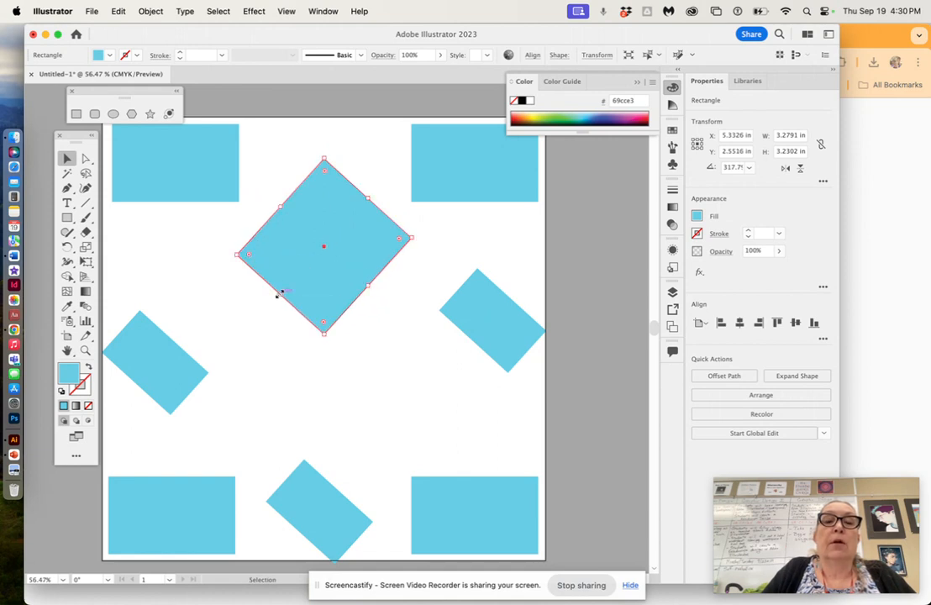
pyautogui.moveTo(283, 206); pyautogui.dragTo(304, 220)
pyautogui.moveTo(355, 258); pyautogui.dragTo(336, 208)
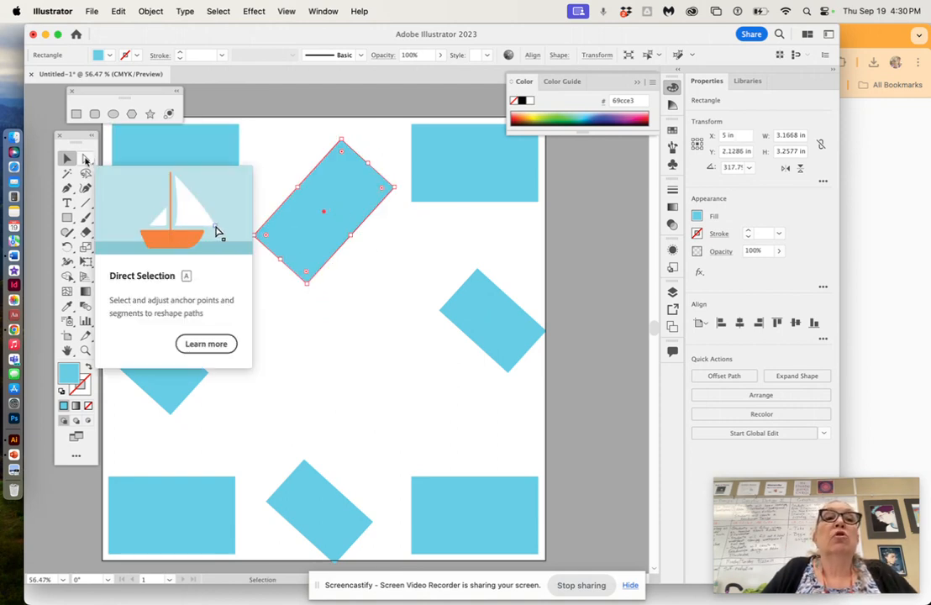
# Try reshaping the stretched rectangle by pulling two corner anchors across it with Direct Selection, and delete the resulting shape.
pyautogui.click(86, 159)
pyautogui.click(254, 235)
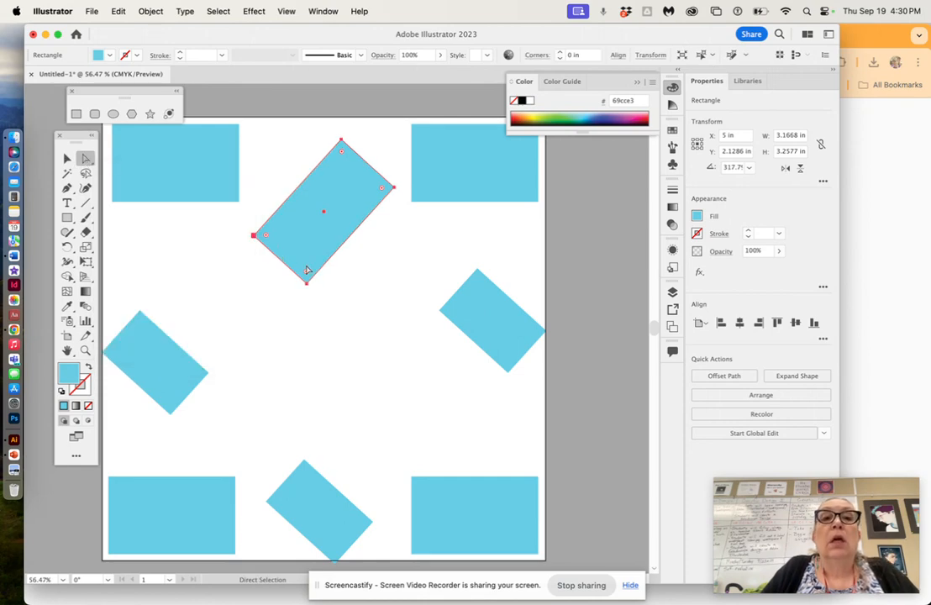
pyautogui.moveTo(307, 287); pyautogui.dragTo(319, 194)
pyautogui.moveTo(255, 238); pyautogui.dragTo(378, 292)
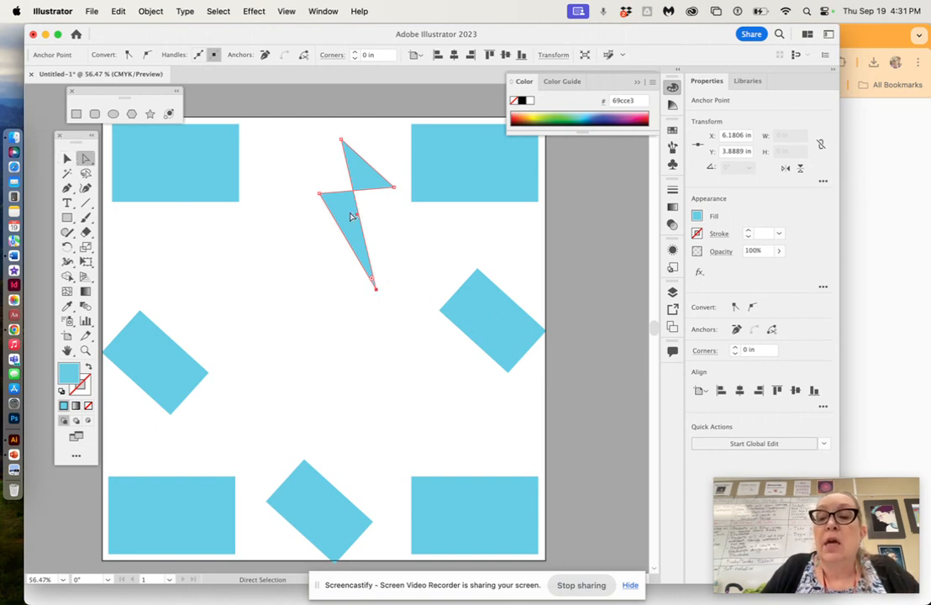
pyautogui.press('Delete')
pyautogui.press('Delete')
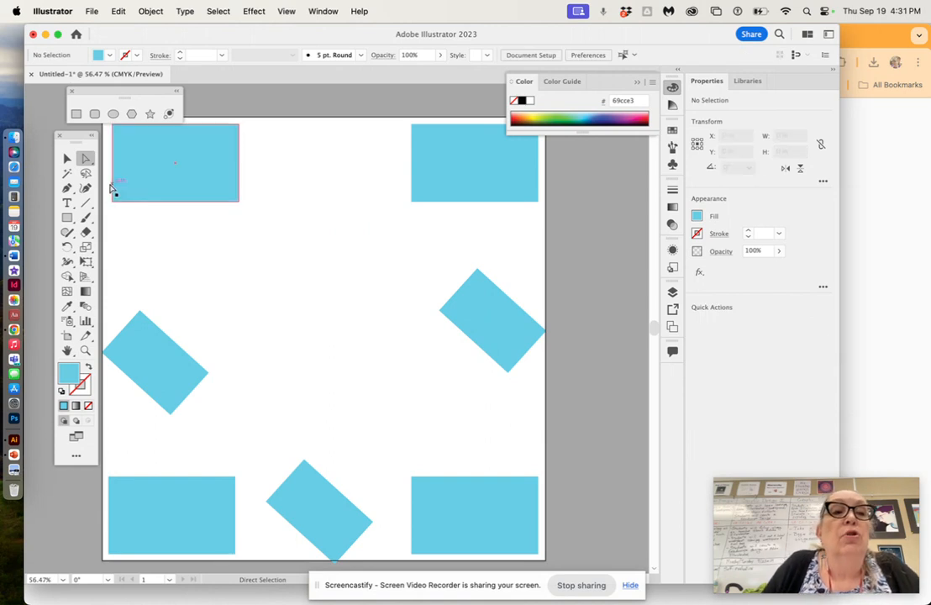
# Try a freehand oval in the open middle area, and replace it with a perfect circle about 2.11 in across.
pyautogui.click(113, 114)
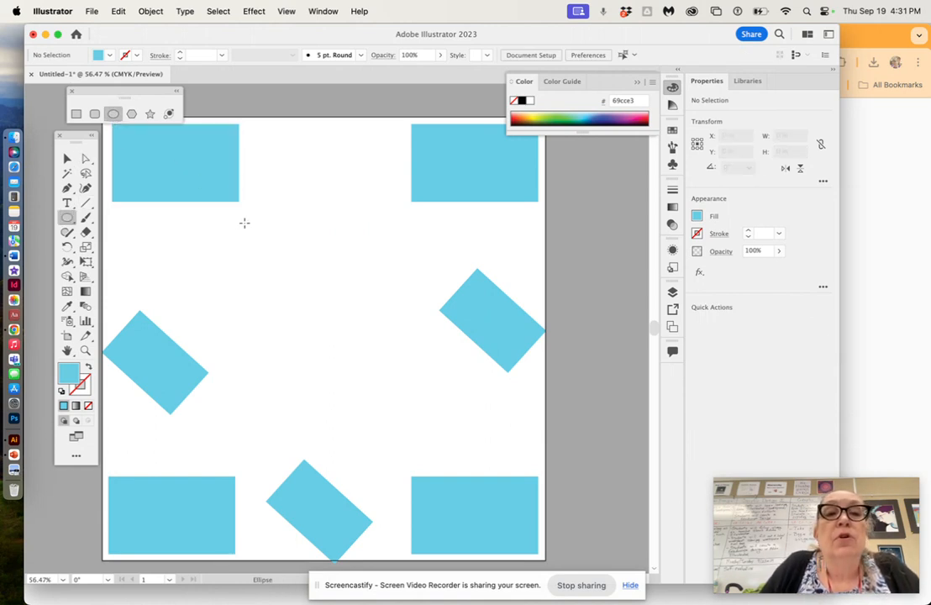
pyautogui.moveTo(244, 223); pyautogui.dragTo(292, 351)
pyautogui.press('Delete')
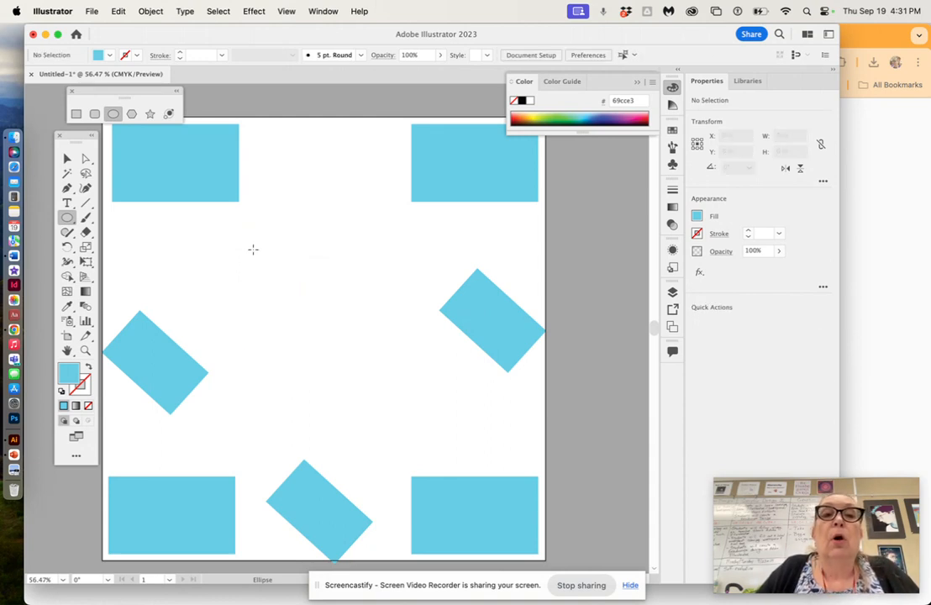
pyautogui.moveTo(252, 249); pyautogui.dragTo(348, 343)
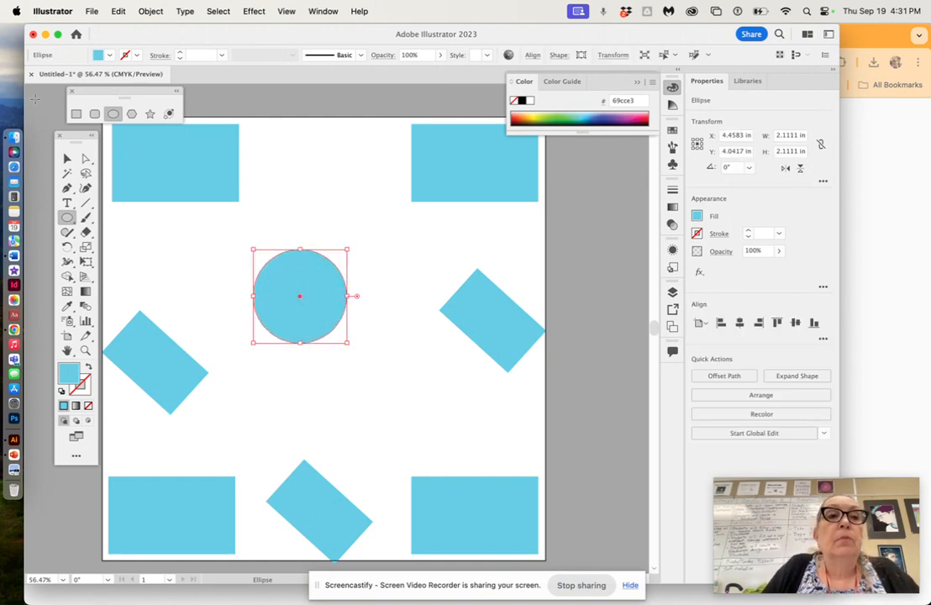
# Move the circle up so it is centered at about X 4.46 in, Y 3.83 in, and deselect it.
pyautogui.click(67, 158)
pyautogui.moveTo(273, 280); pyautogui.dragTo(283, 269)
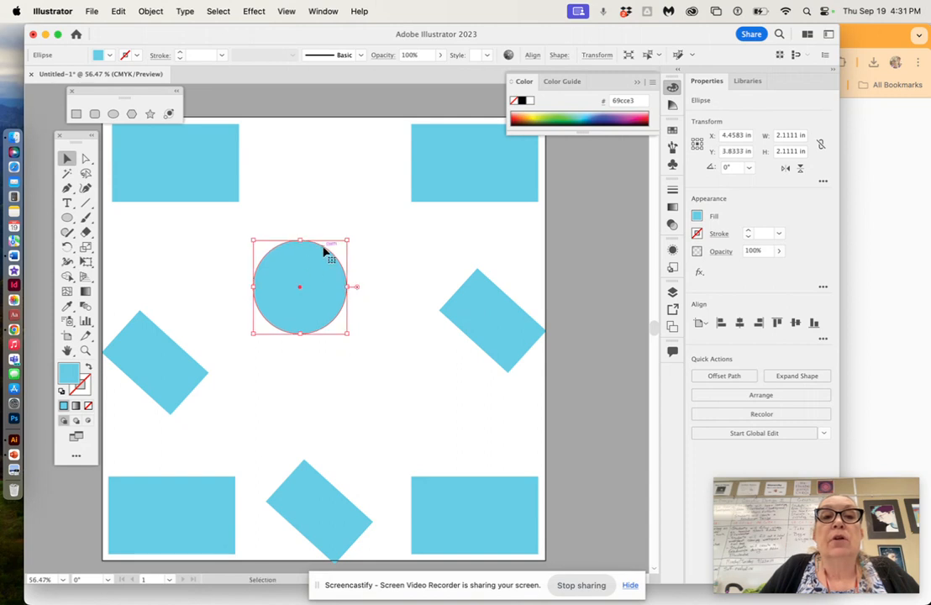
pyautogui.click(339, 342)
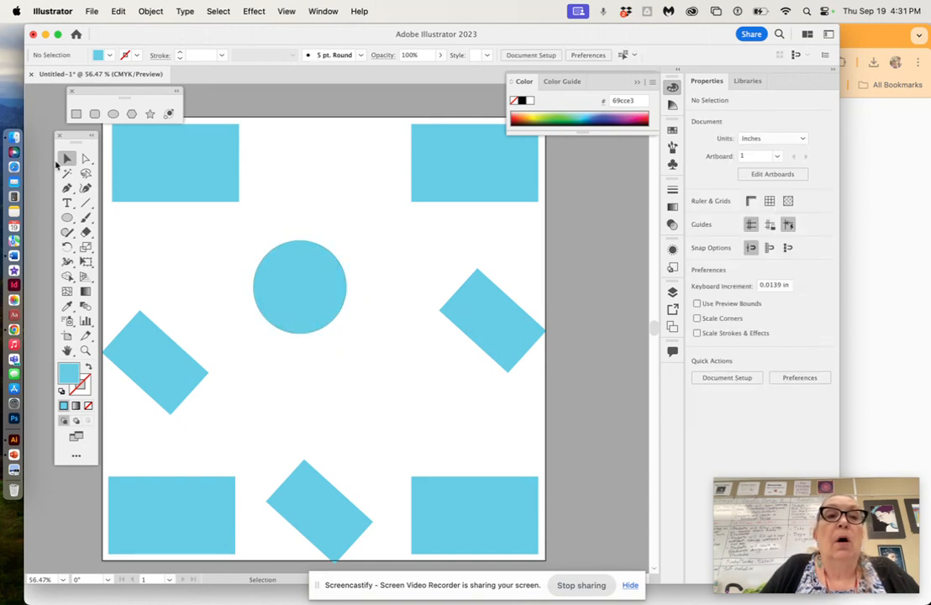
# Pull the circle's top anchor down to about Y 4.53 in with Direct Selection, and experiment with bending its side anchors' handles.
pyautogui.click(314, 309)
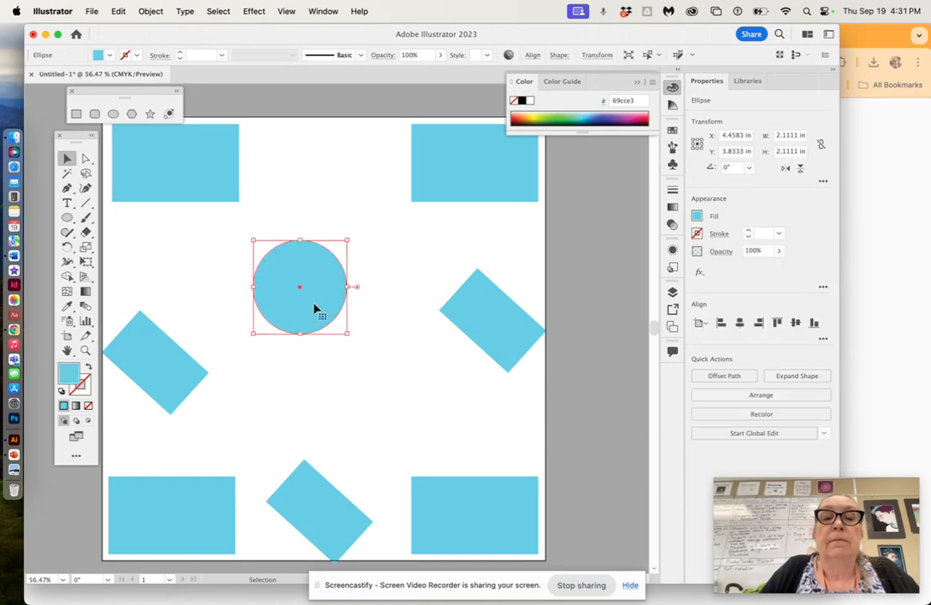
pyautogui.click(87, 160)
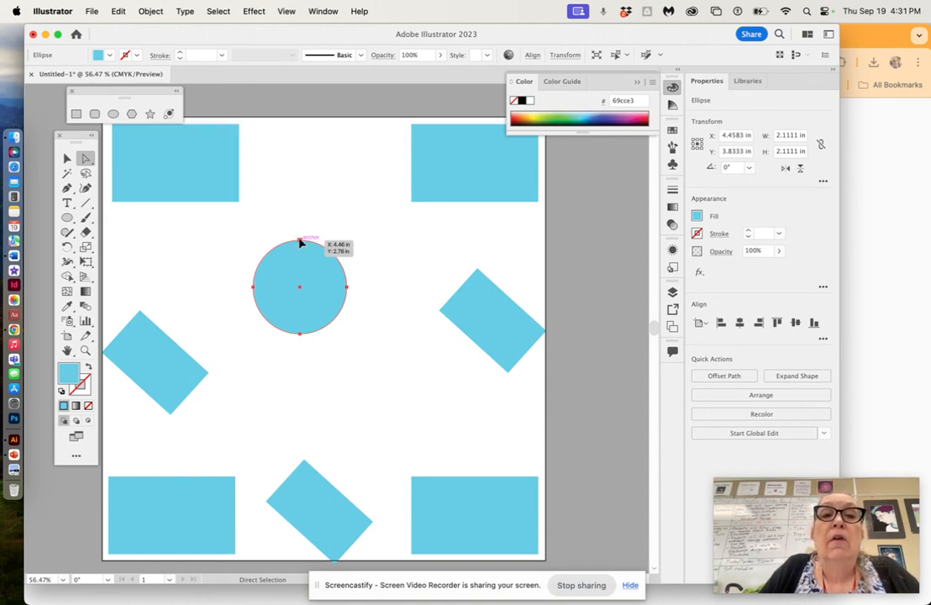
pyautogui.moveTo(299, 242); pyautogui.dragTo(300, 317)
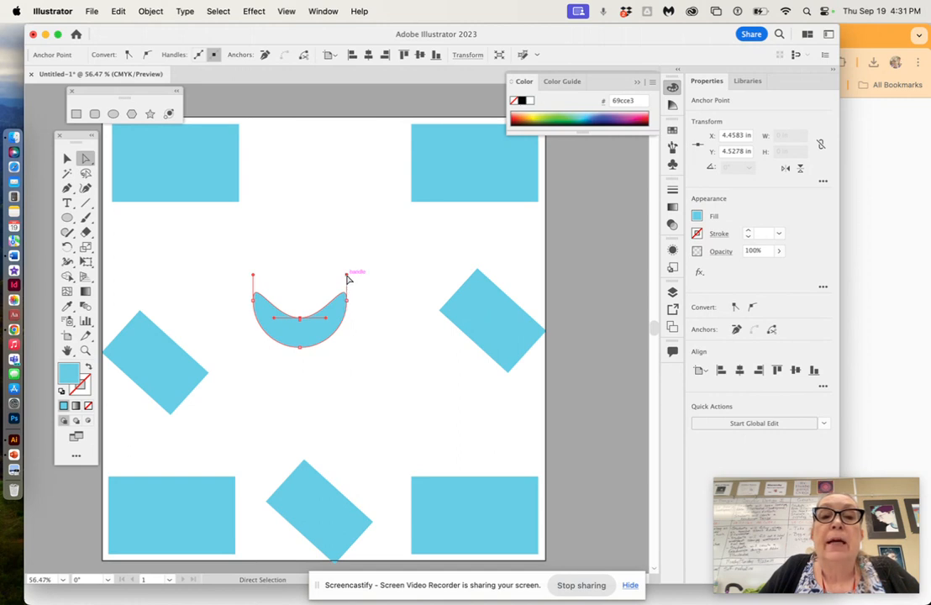
pyautogui.moveTo(347, 277); pyautogui.dragTo(232, 234)
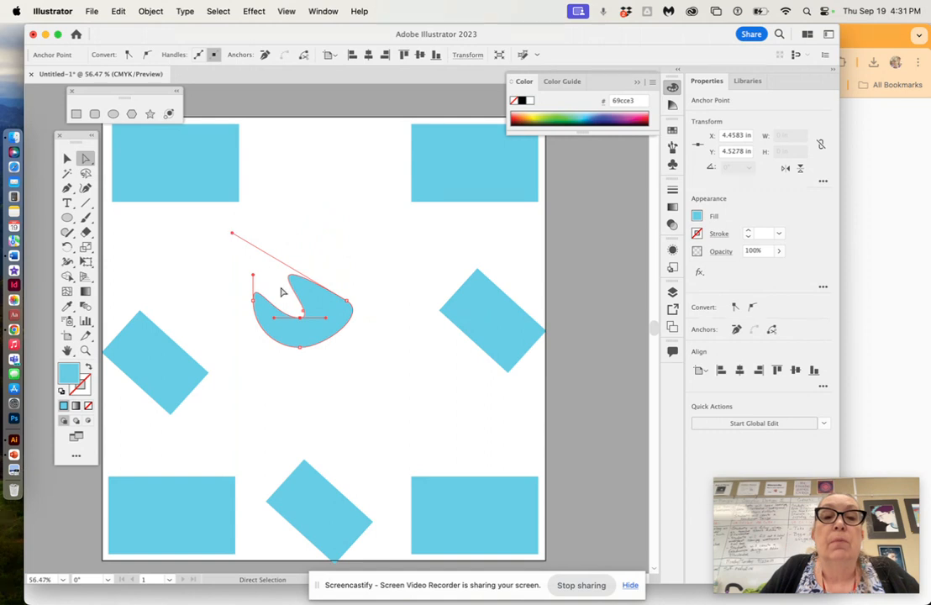
pyautogui.moveTo(253, 275)
pyautogui.mouseDown()
pyautogui.moveTo(233, 289)
pyautogui.moveTo(211, 339)
pyautogui.moveTo(241, 355)
pyautogui.mouseUp()
pyautogui.hotkey('ctrl', 'z')
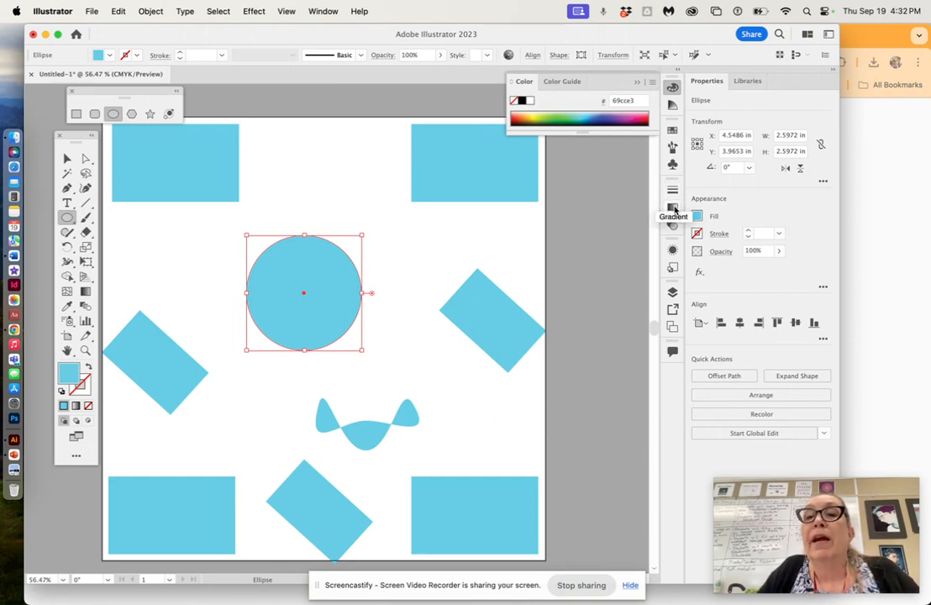
# Fill the selected circle with a white-to-black radial gradient.
pyautogui.click(673, 208)
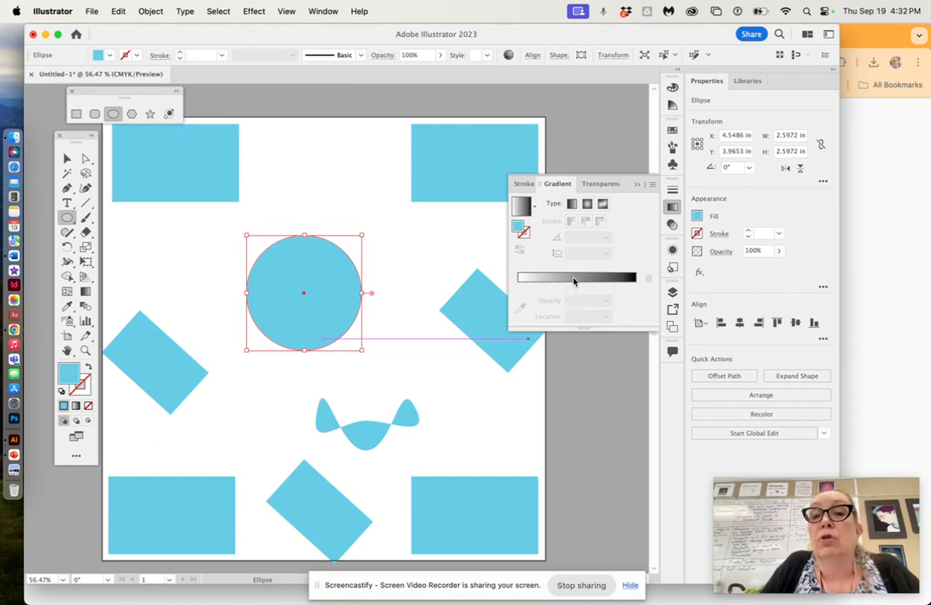
pyautogui.click(573, 280)
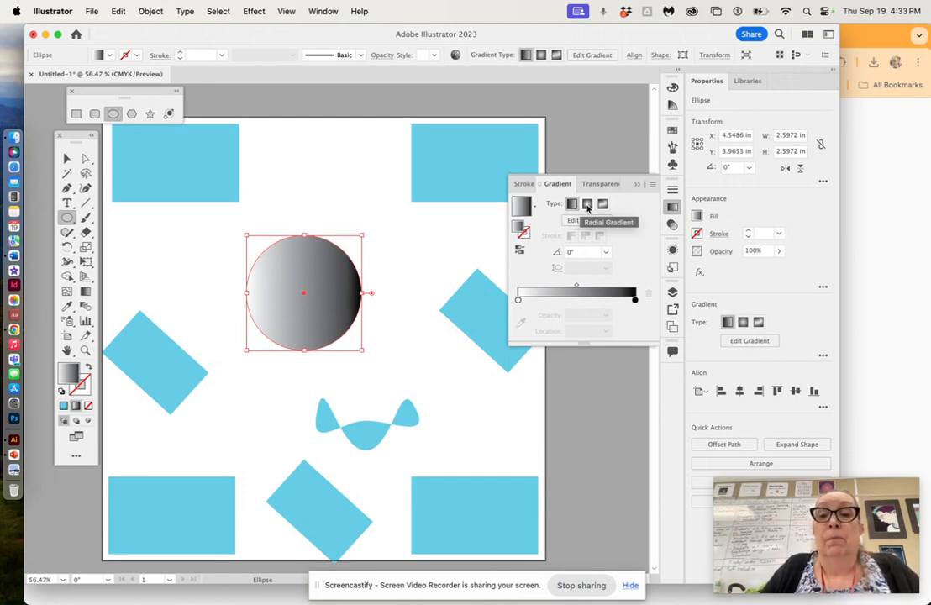
pyautogui.click(587, 205)
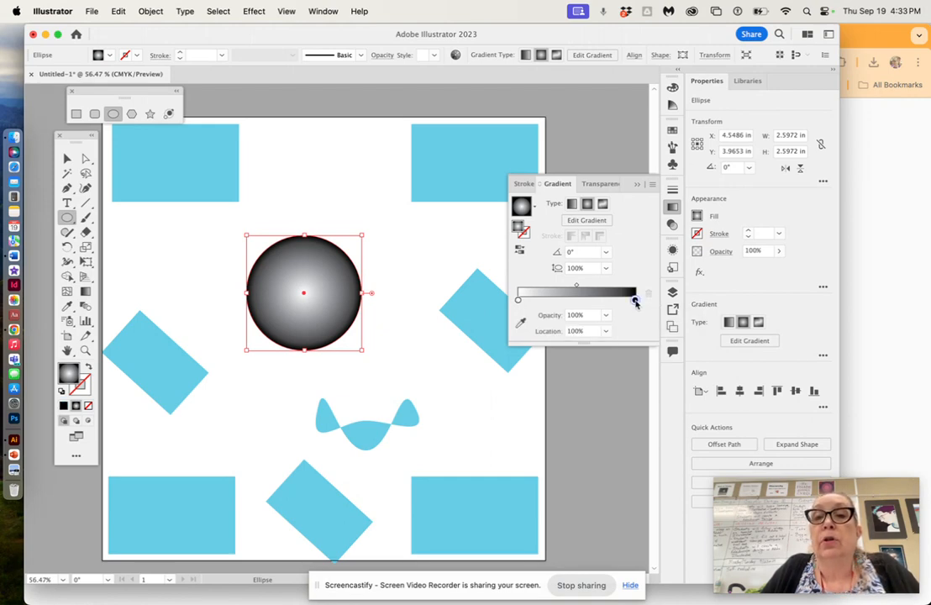
# Recolor the circle's gradient with swatches, making its outer color stop dark red and its inner stop yellow.
pyautogui.doubleClick(635, 300)
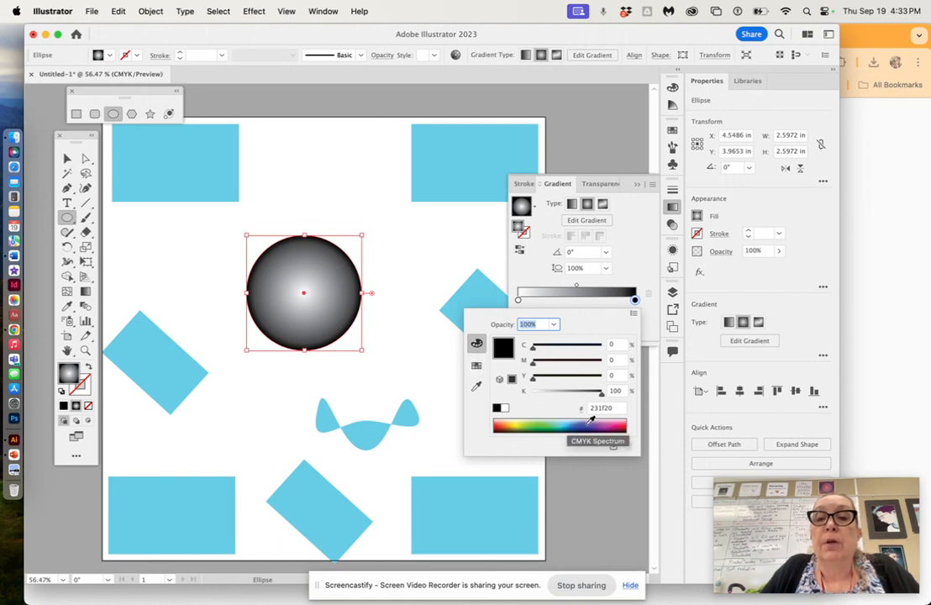
pyautogui.click(476, 367)
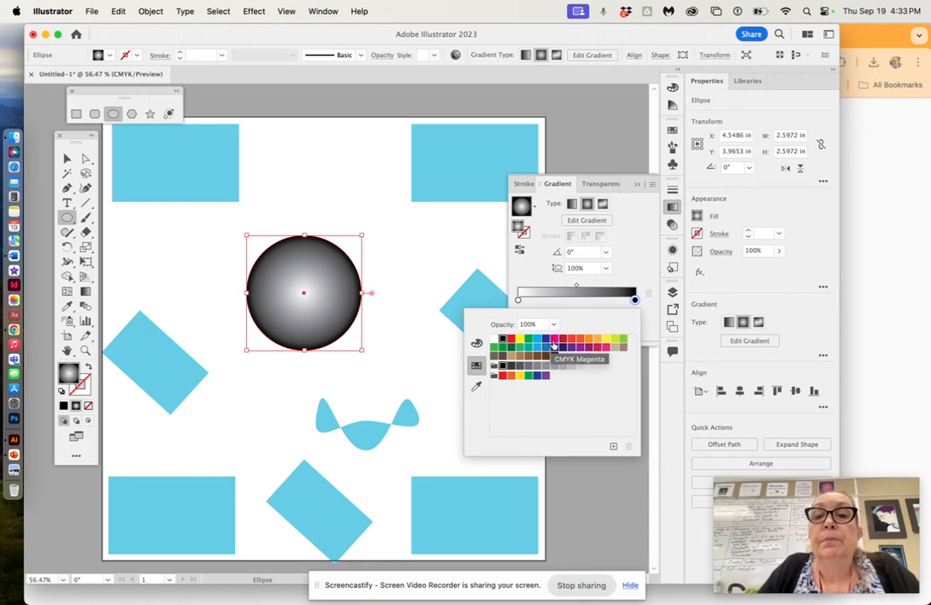
pyautogui.click(563, 340)
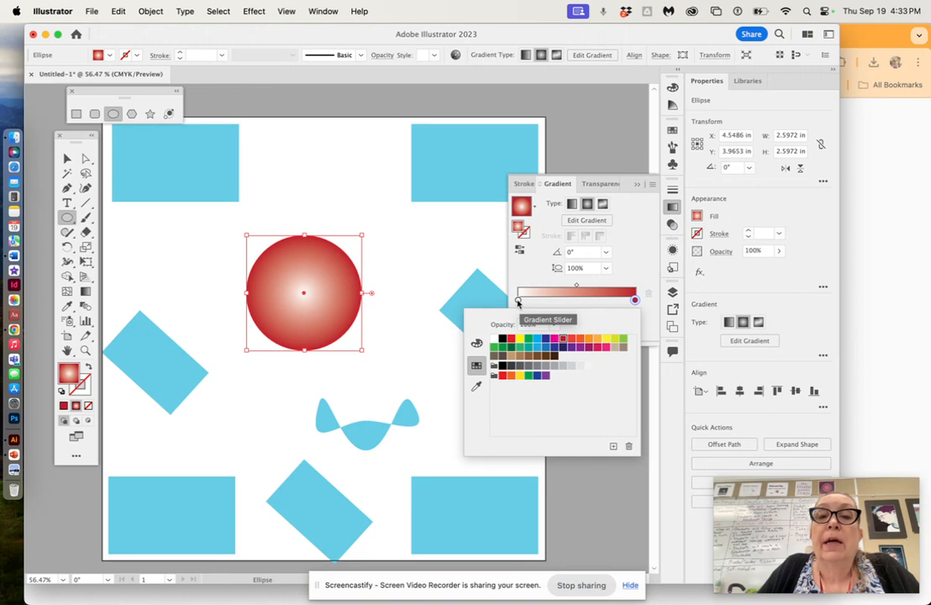
pyautogui.click(518, 300)
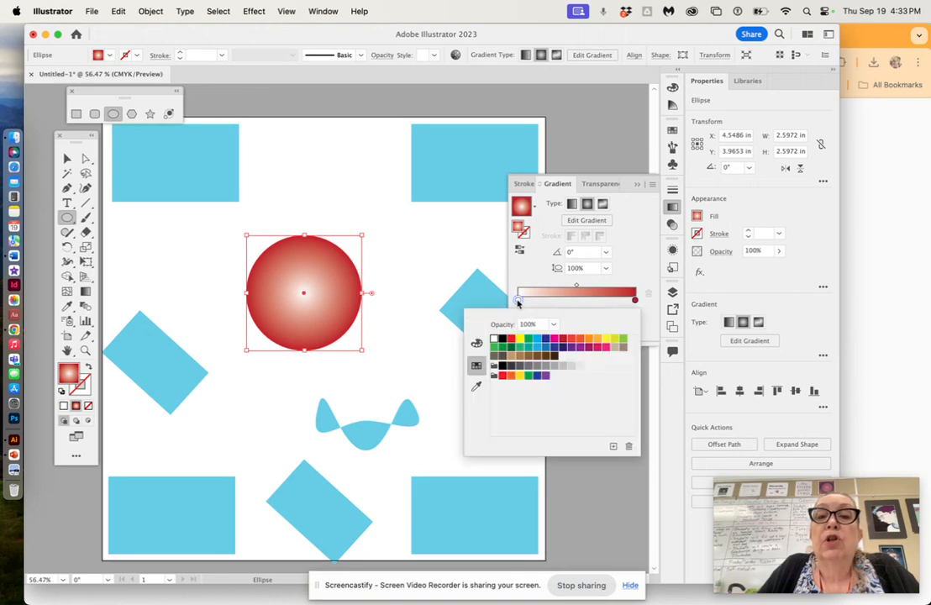
pyautogui.click(604, 340)
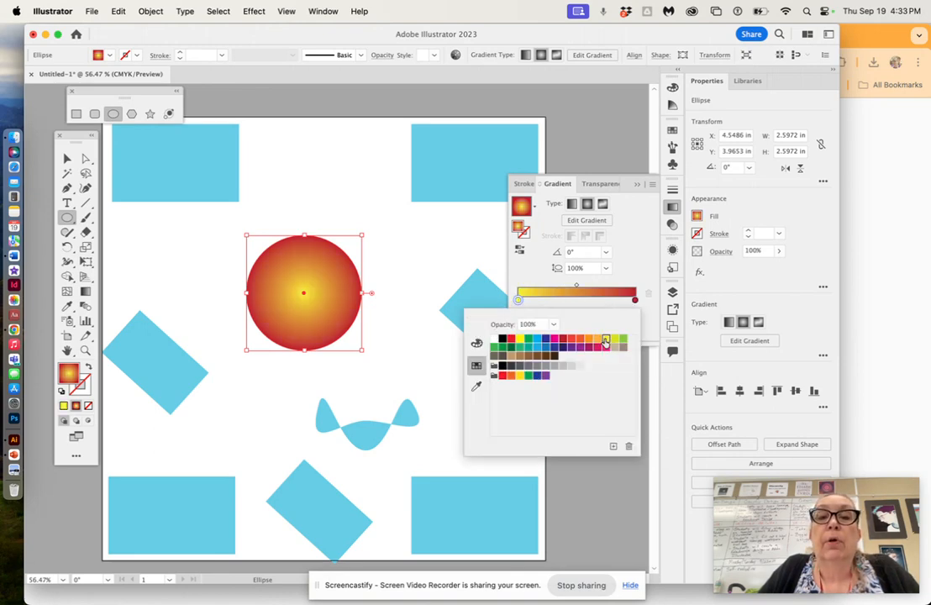
# Add a light orange color stop between the yellow and red stops, at a location of about 54%.
pyautogui.click(579, 301)
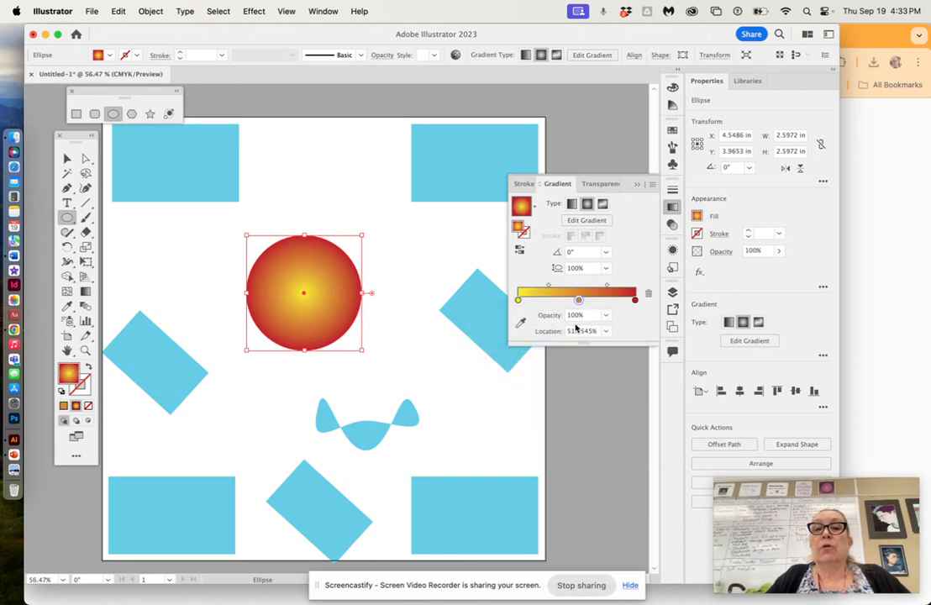
pyautogui.doubleClick(579, 301)
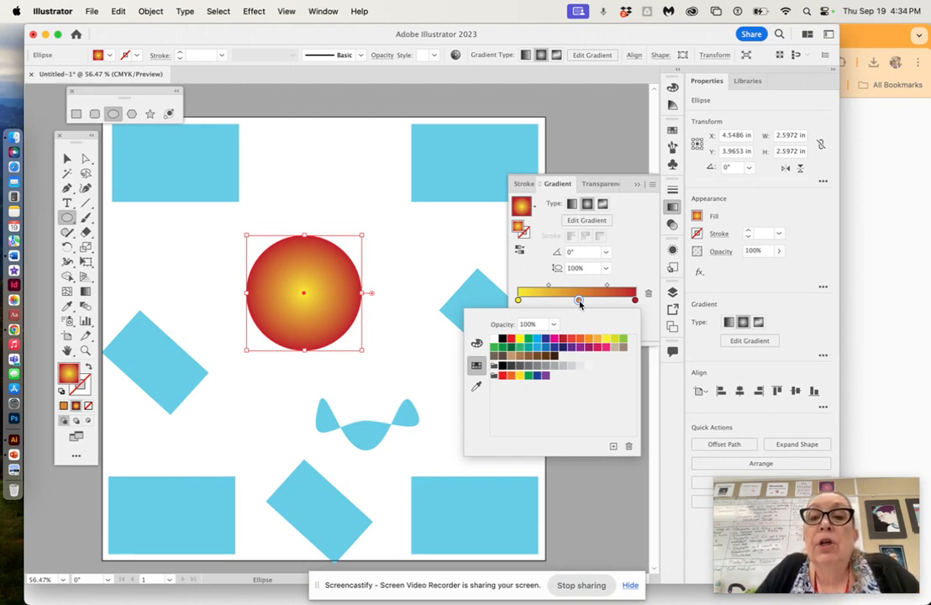
pyautogui.click(597, 339)
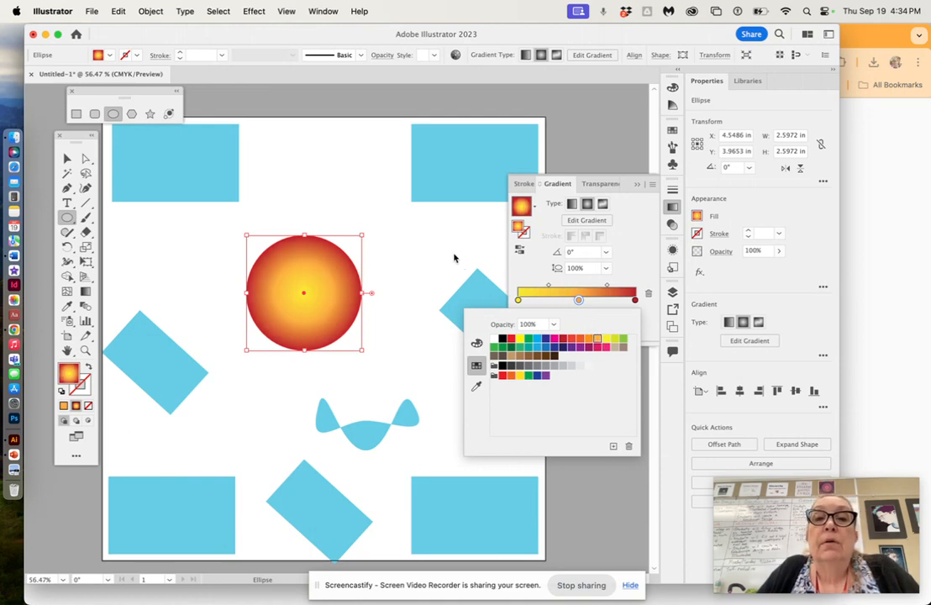
pyautogui.click(454, 256)
pyautogui.moveTo(578, 300)
pyautogui.mouseDown()
pyautogui.moveTo(557, 301)
pyautogui.moveTo(580, 305)
pyautogui.mouseUp()
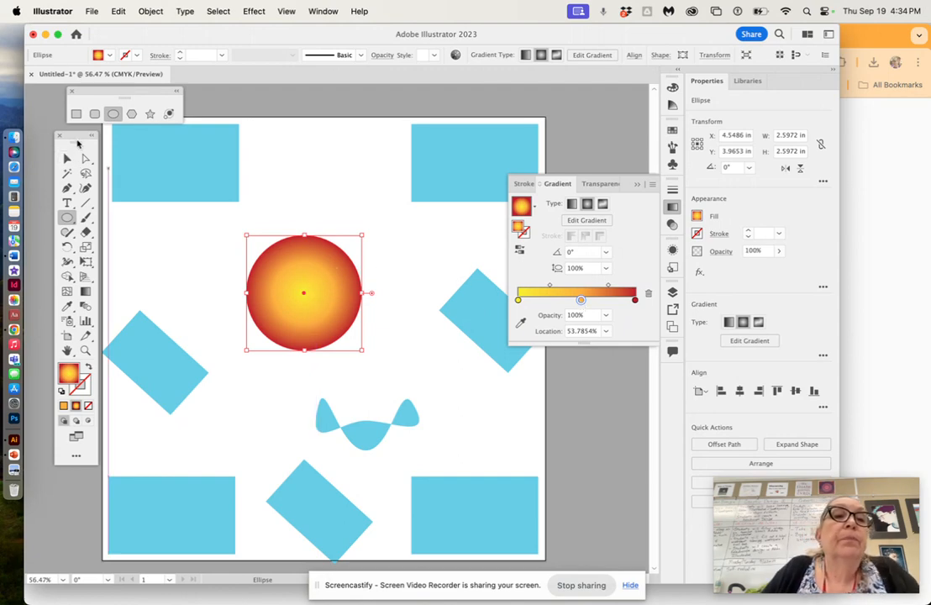
# Enlarge and offset the circle's gradient with the Gradient tool so yellow starts at its left edge and red lies beyond its right edge.
pyautogui.click(86, 294)
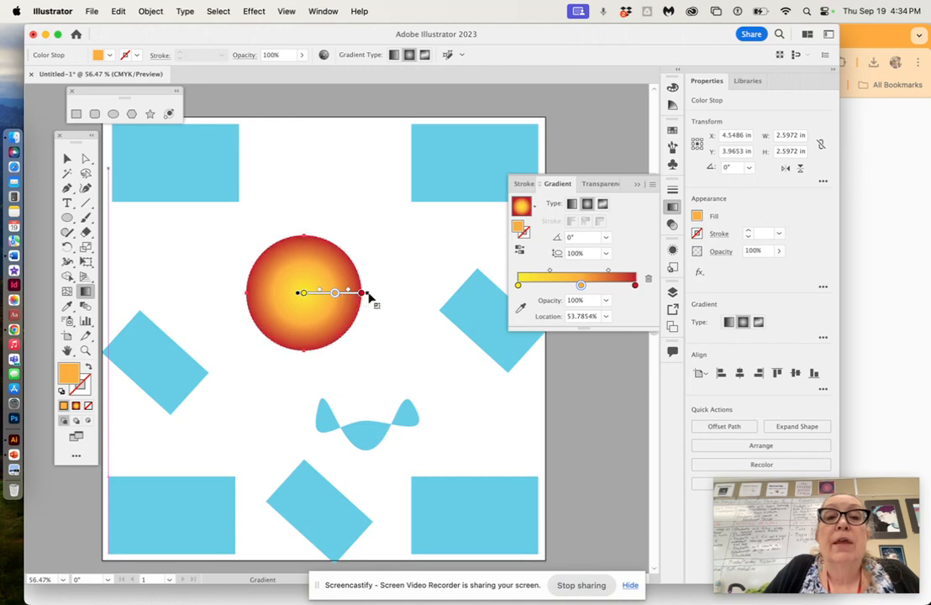
pyautogui.moveTo(367, 294)
pyautogui.mouseDown()
pyautogui.moveTo(418, 288)
pyautogui.moveTo(422, 295)
pyautogui.moveTo(318, 299)
pyautogui.moveTo(369, 291)
pyautogui.mouseUp()
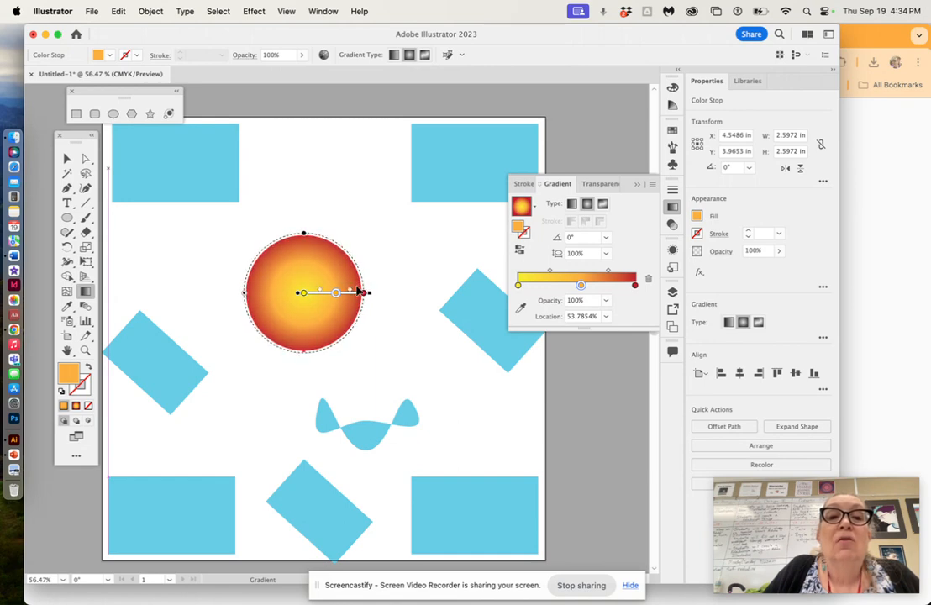
pyautogui.moveTo(314, 296); pyautogui.dragTo(341, 293)
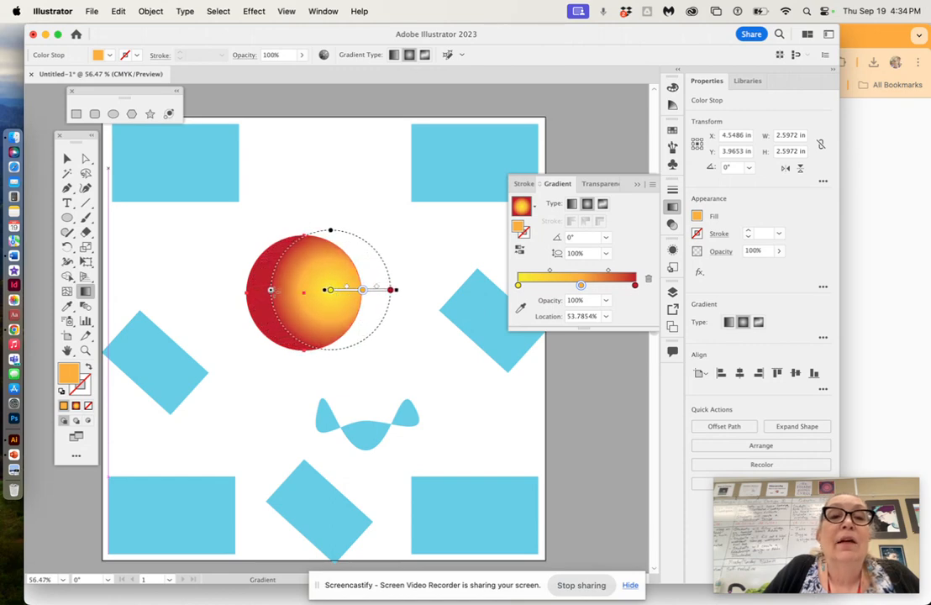
pyautogui.moveTo(271, 289); pyautogui.dragTo(244, 291)
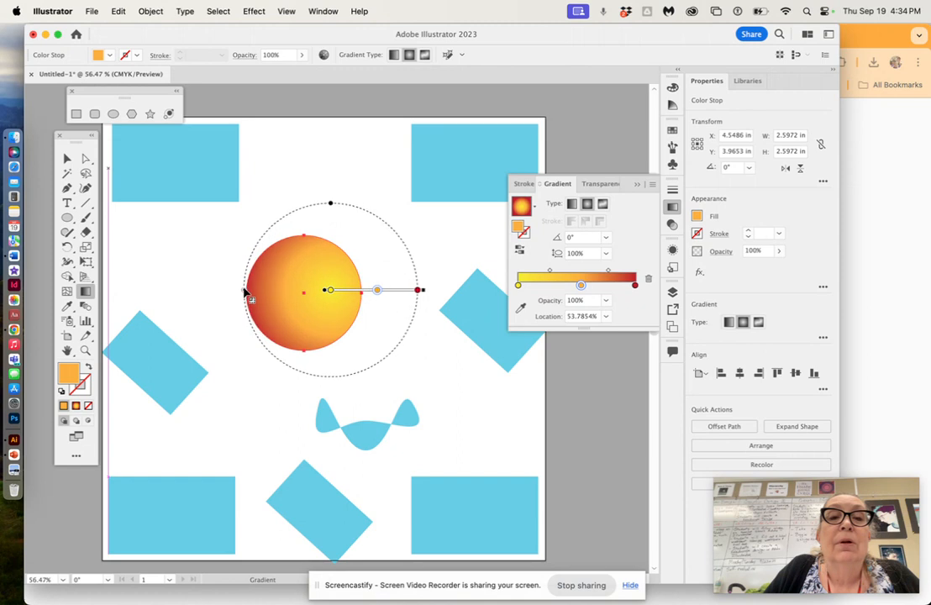
pyautogui.click(169, 286)
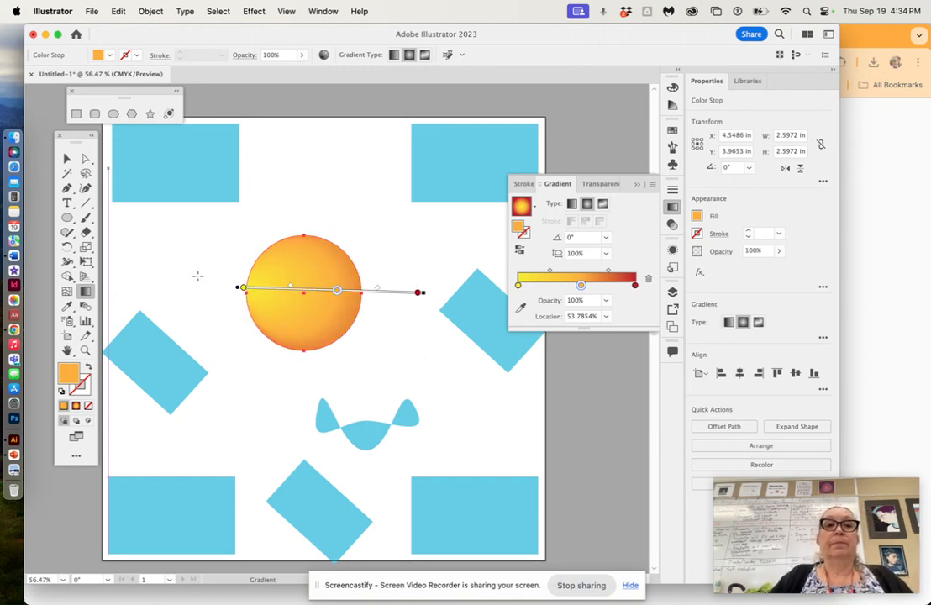
# Move the circle over the upper-left rectangle, centered at about X 2.80 in, Y 2.04 in, and send it to the back.
pyautogui.click(68, 158)
pyautogui.click(187, 268)
pyautogui.moveTo(293, 301); pyautogui.dragTo(216, 212)
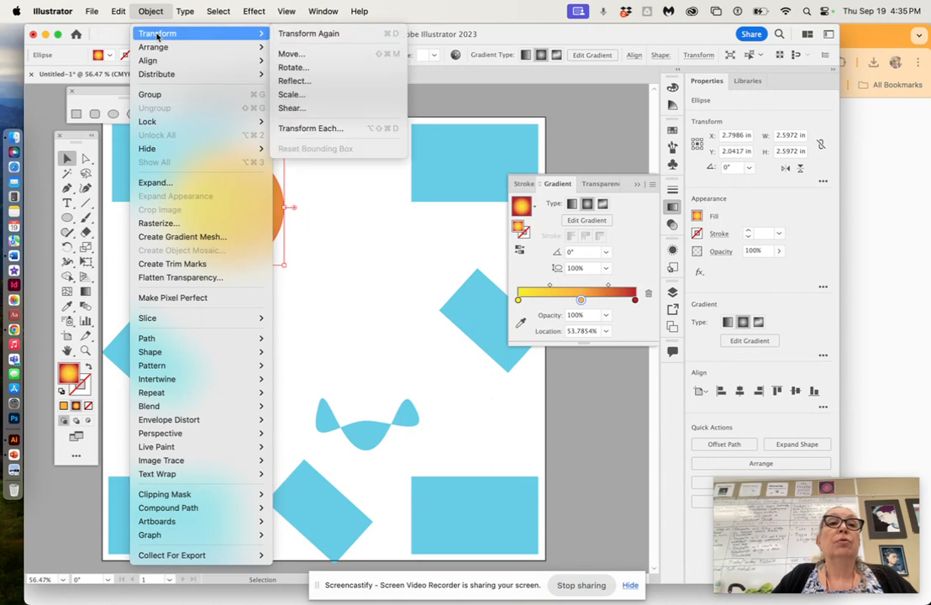
pyautogui.moveTo(157, 50)
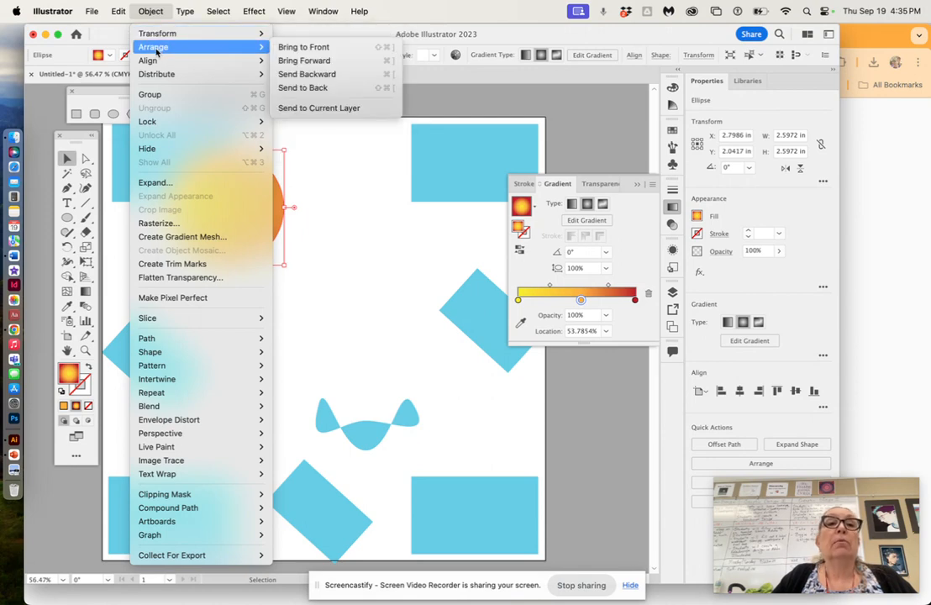
pyautogui.click(288, 88)
pyautogui.click(330, 154)
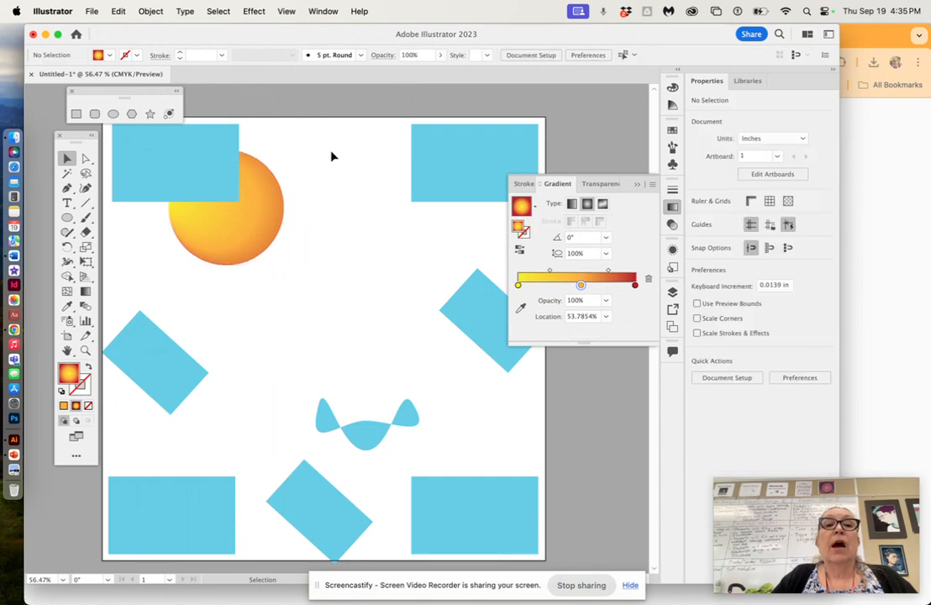
# Move the upper-left rectangle down over the circle, centered at about X 2.01 in, Y 2.04 in.
pyautogui.click(150, 172)
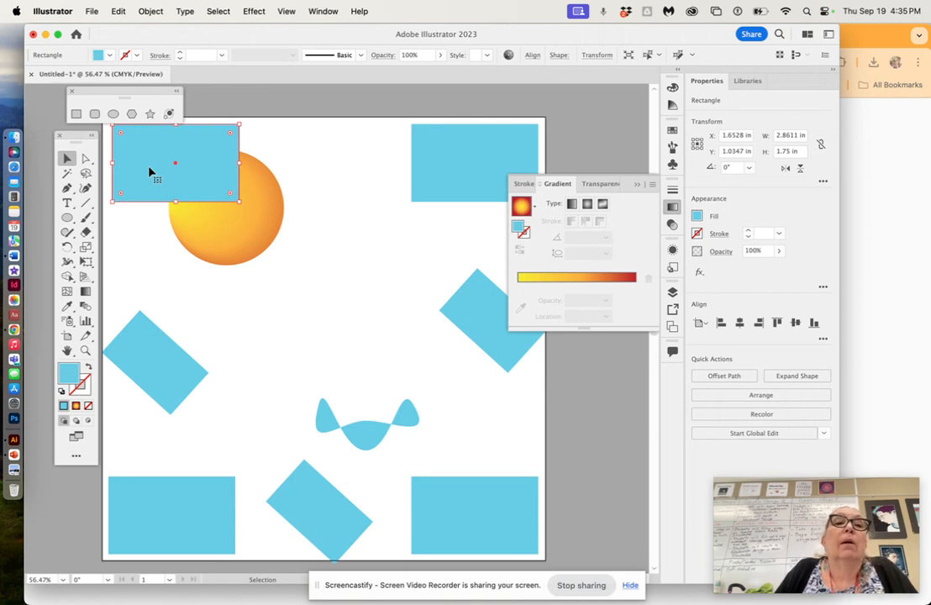
pyautogui.moveTo(150, 172); pyautogui.dragTo(165, 216)
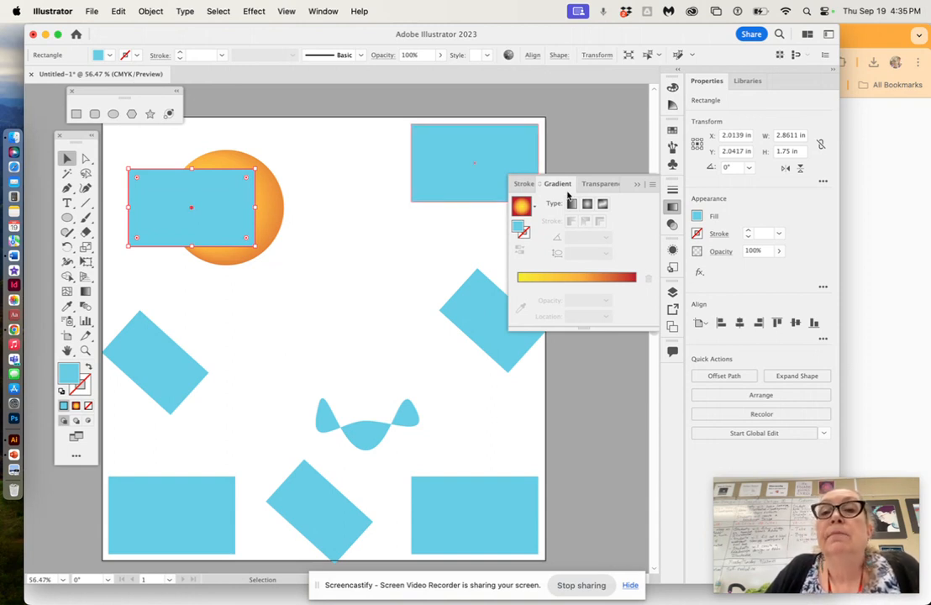
pyautogui.click(635, 185)
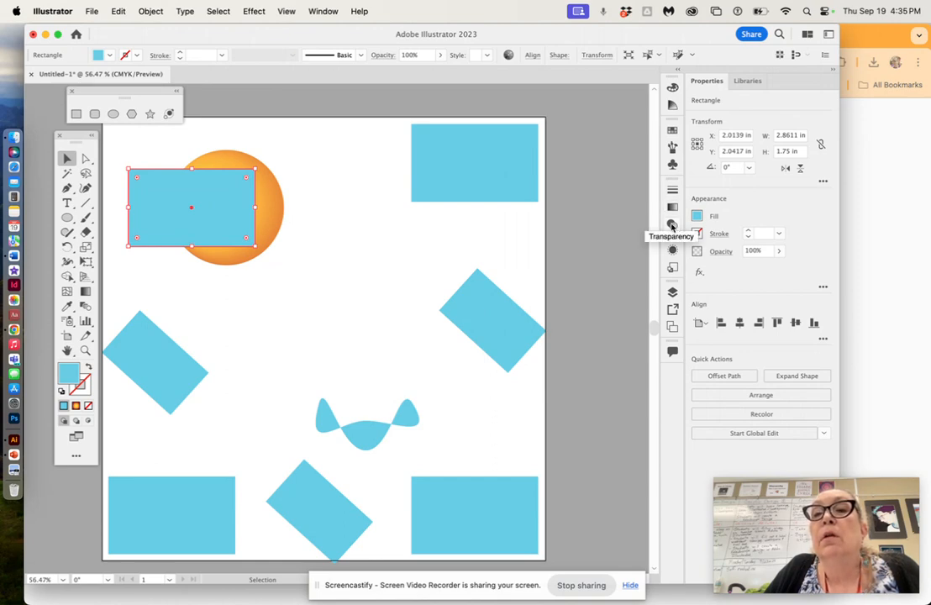
# Lower the rectangle's opacity to 41%, and move the wavy shape onto it at about X 2.01 in, Y 1.97 in.
pyautogui.click(671, 225)
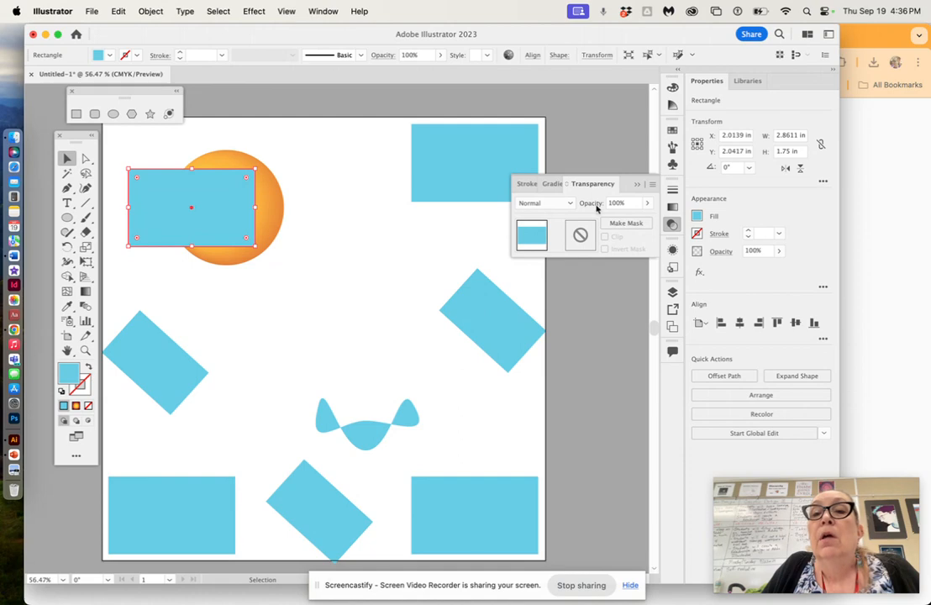
pyautogui.click(648, 204)
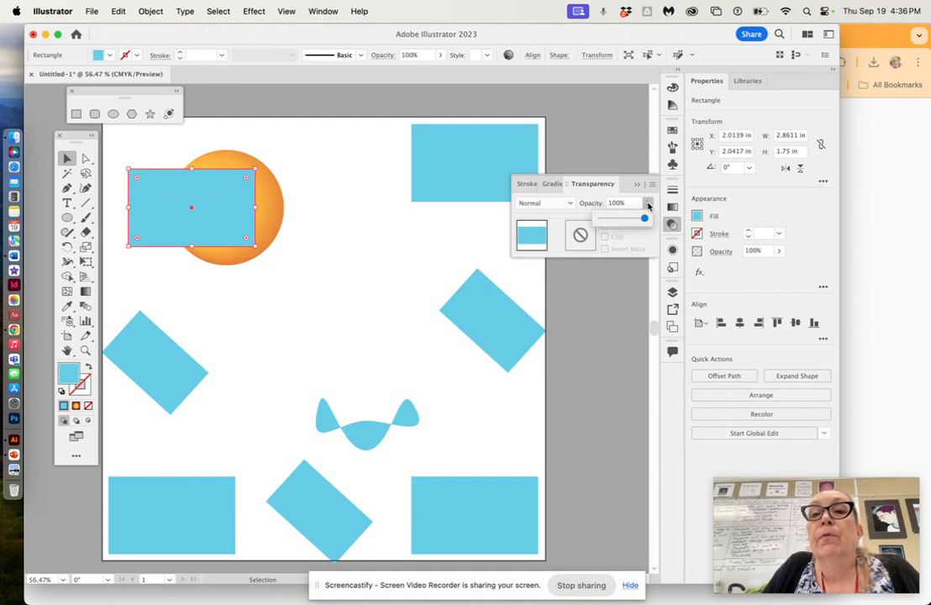
pyautogui.moveTo(644, 220); pyautogui.dragTo(617, 219)
pyautogui.click(425, 262)
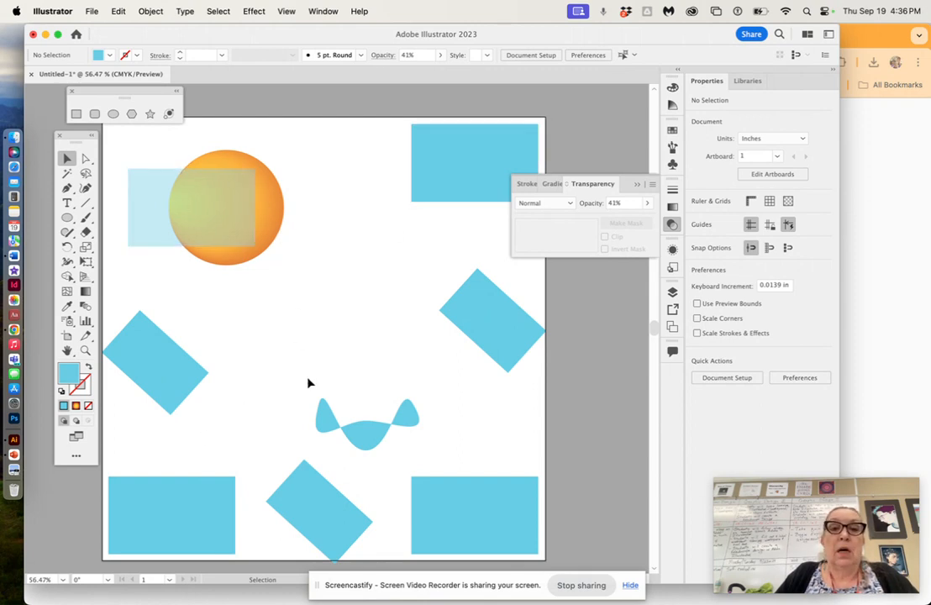
pyautogui.moveTo(366, 428); pyautogui.dragTo(198, 215)
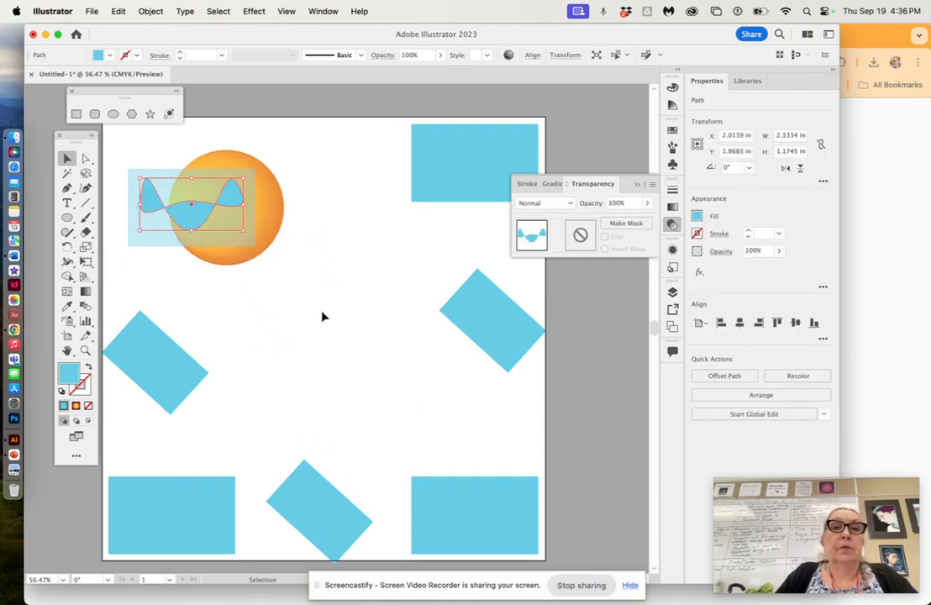
pyautogui.click(331, 331)
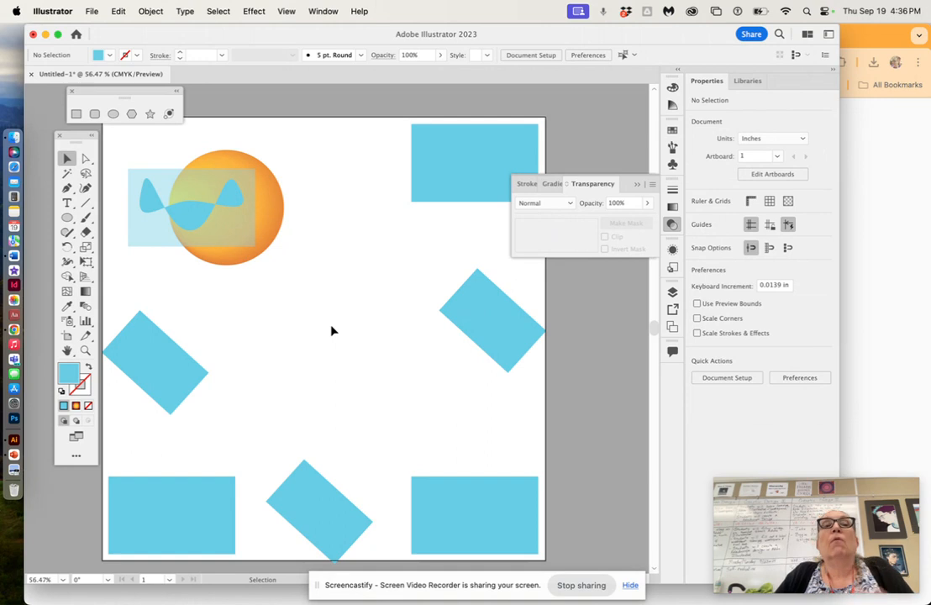
# Delete the rectangles in the artboard's upper-right, lower-right and lower-left corners and the tilted ones at its right and bottom edges.
pyautogui.click(434, 180)
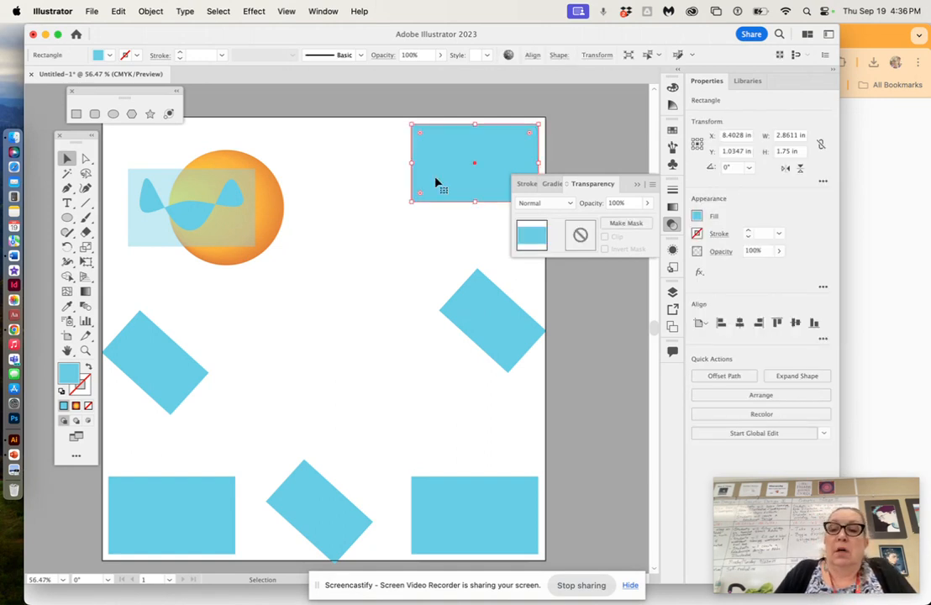
pyautogui.press('Delete')
pyautogui.click(484, 347)
pyautogui.press('Delete')
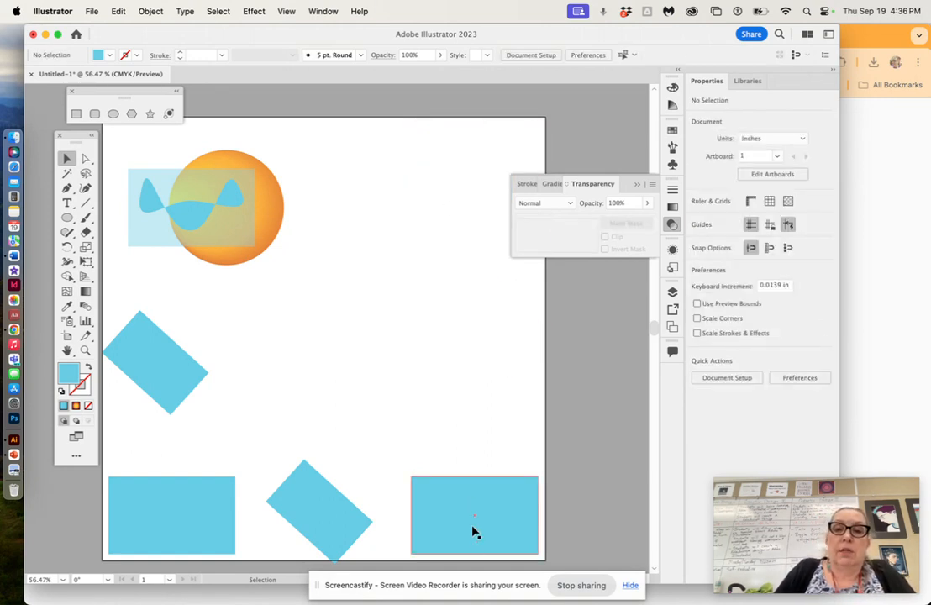
pyautogui.click(463, 526)
pyautogui.press('Delete')
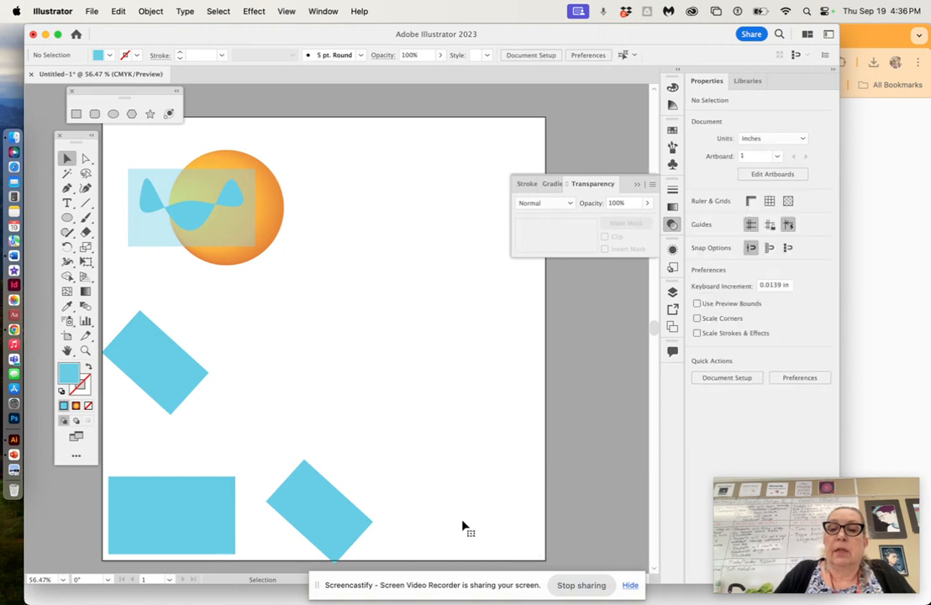
pyautogui.click(308, 508)
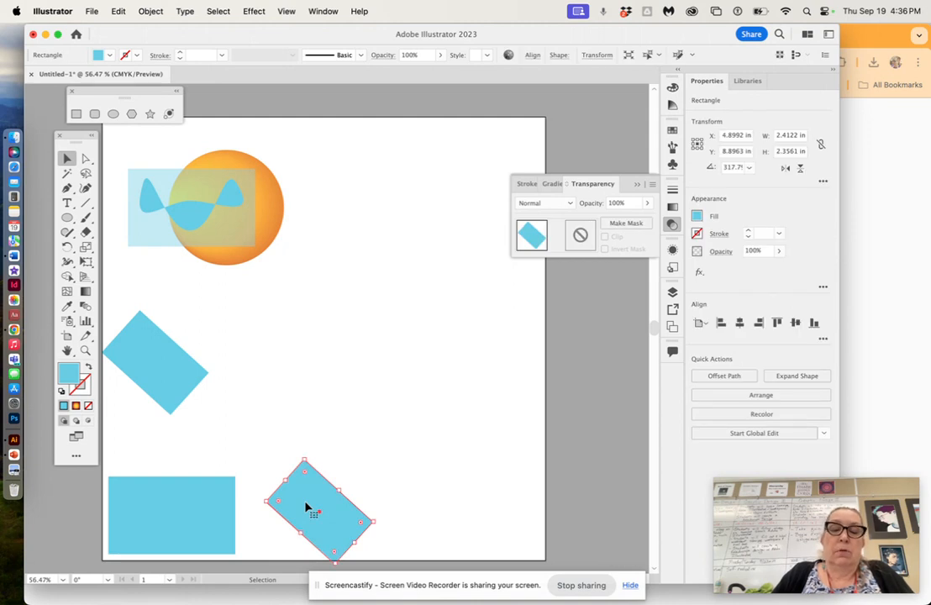
pyautogui.press('Delete')
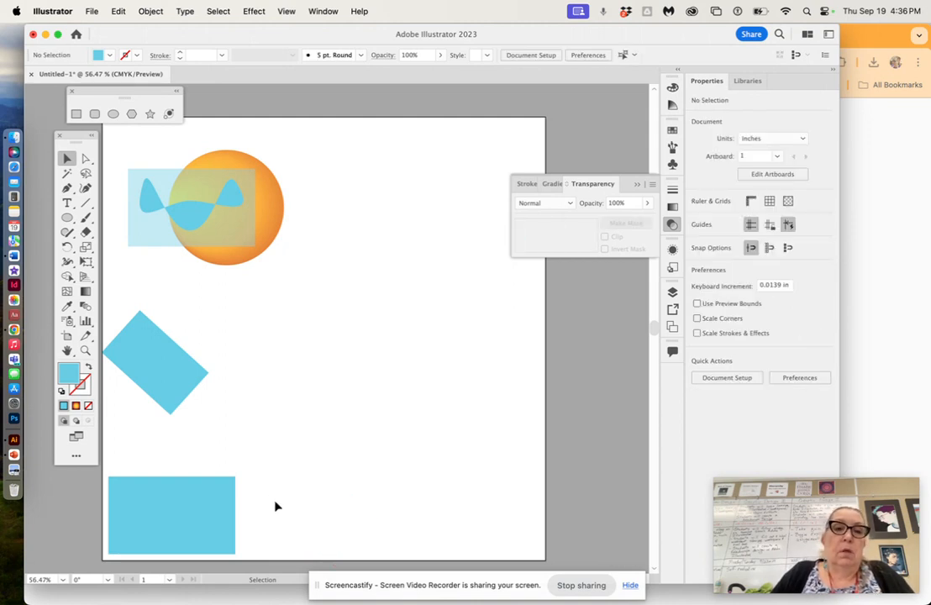
pyautogui.click(217, 502)
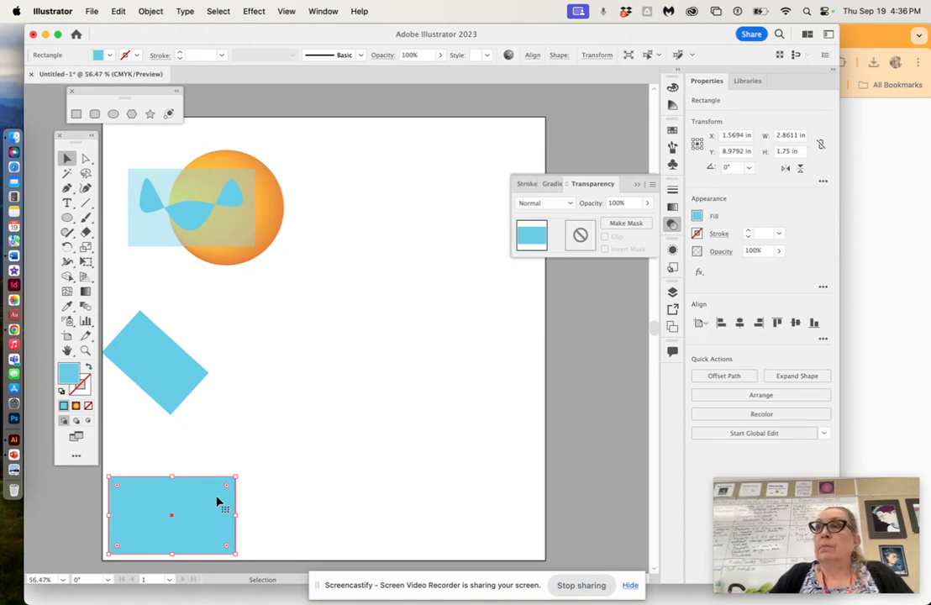
pyautogui.press('Delete')
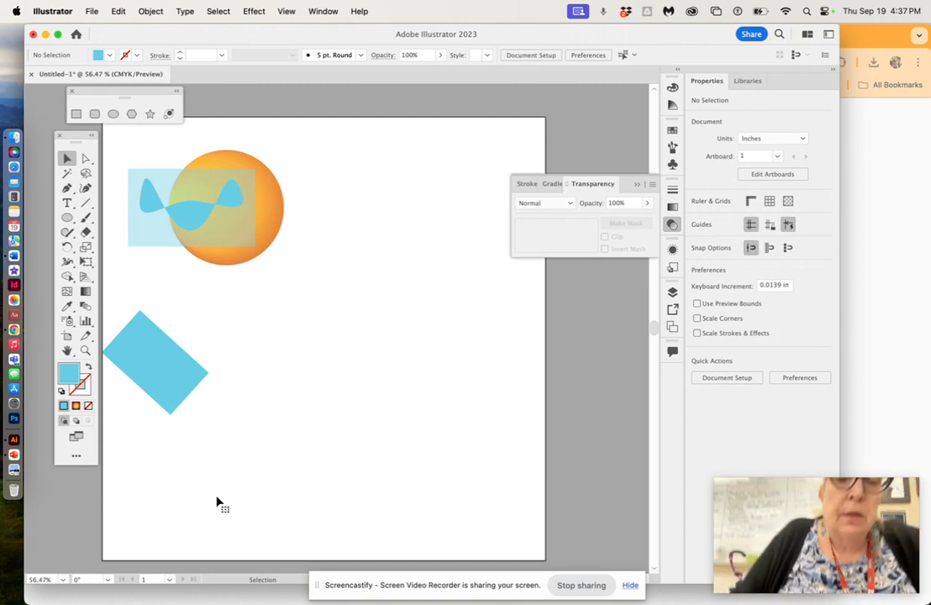
# Delete the remaining solid blue tilted rectangle at the artboard's left edge.
pyautogui.click(174, 394)
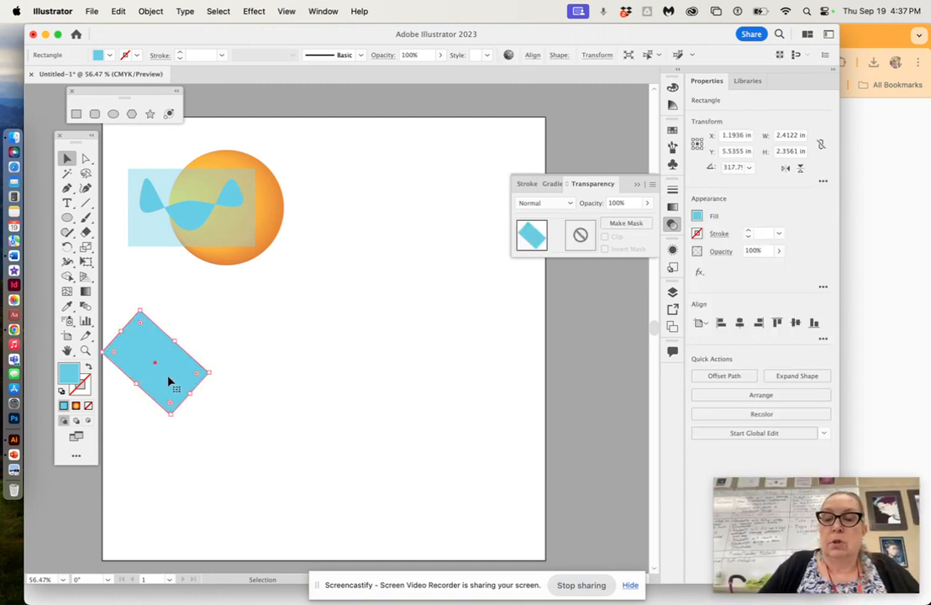
pyautogui.press('Delete')
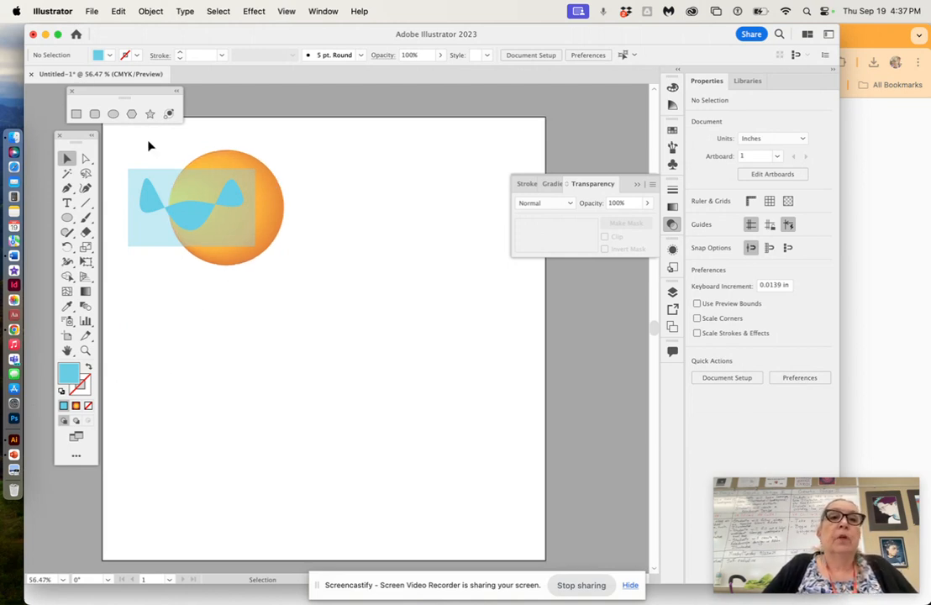
pyautogui.click(149, 199)
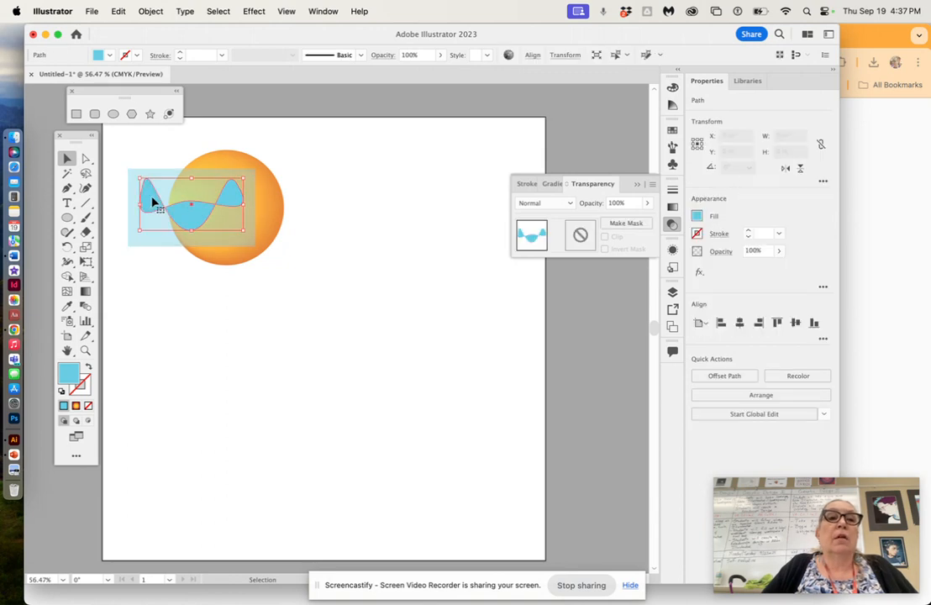
pyautogui.press('Delete')
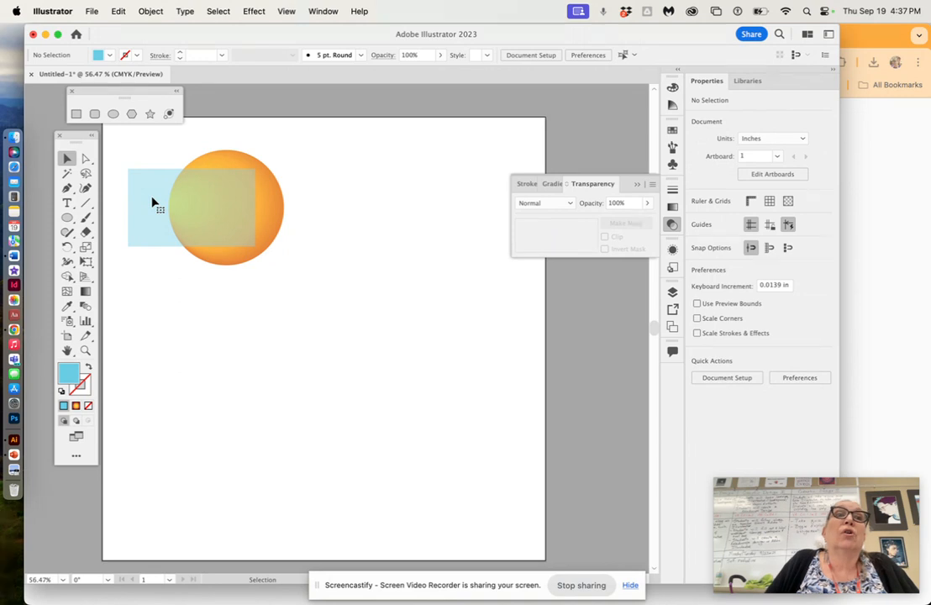
pyautogui.click(119, 13)
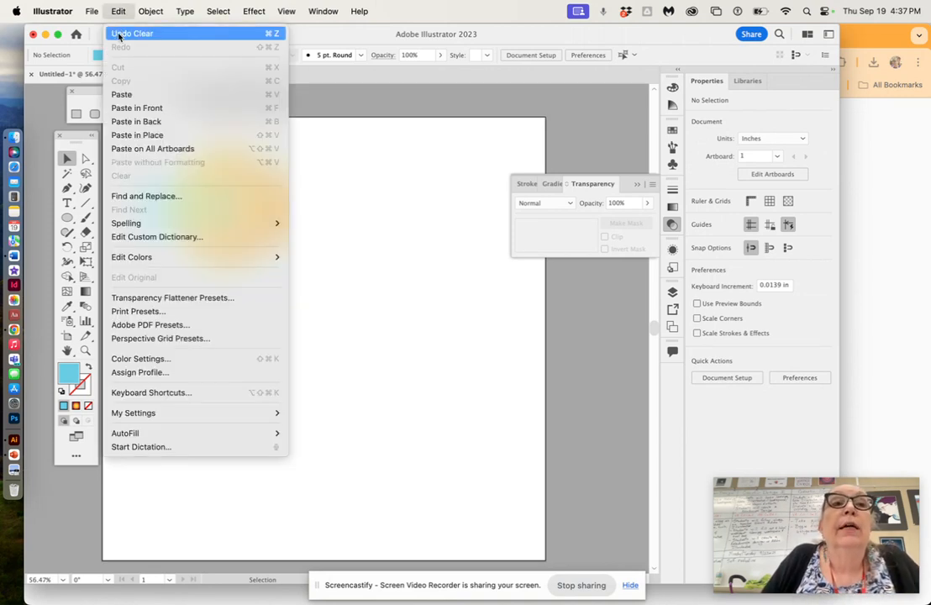
pyautogui.click(120, 36)
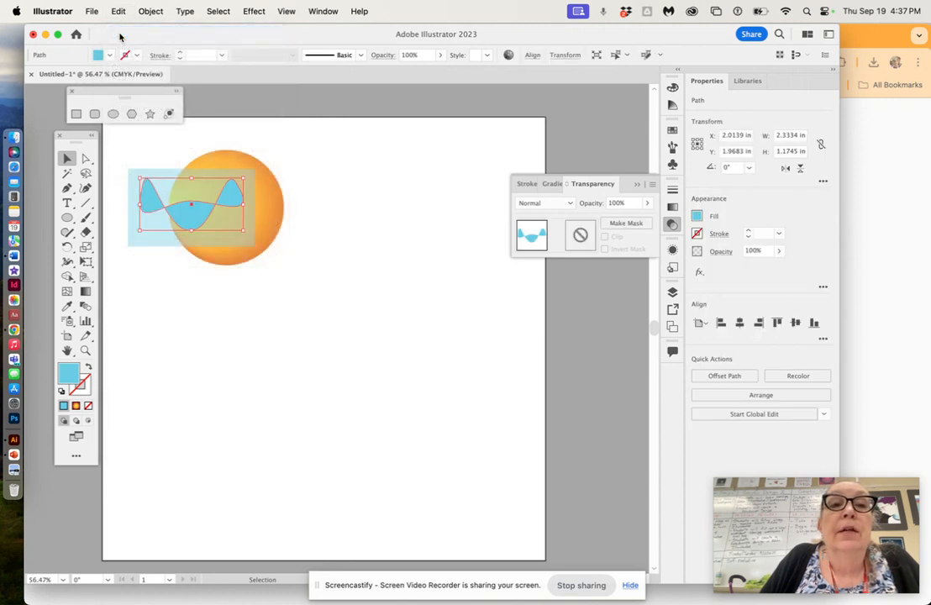
pyautogui.click(277, 304)
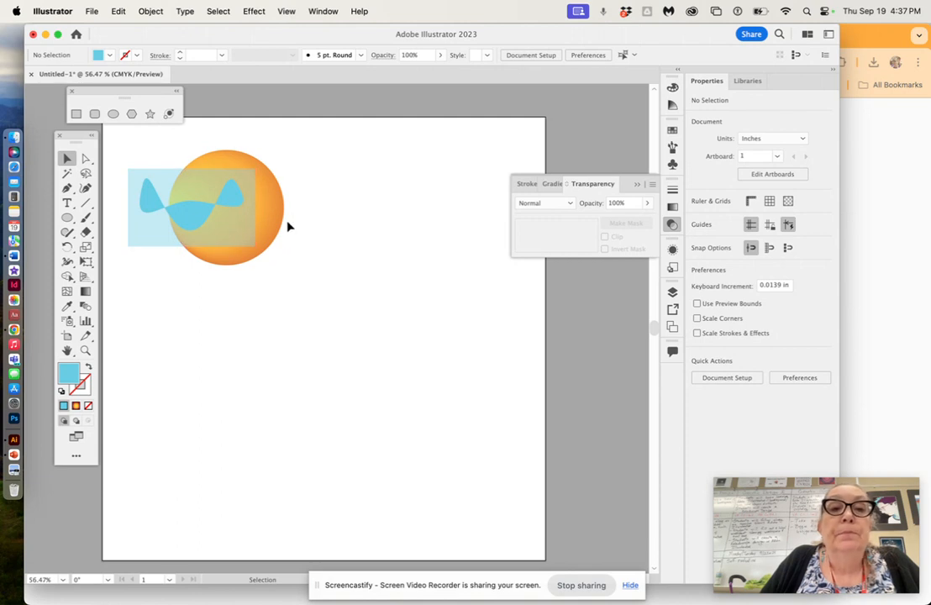
# Nudge the circle up and left until its center is level with the wavy shape's, and group it with the rectangle and wavy shape.
pyautogui.moveTo(277, 215)
pyautogui.mouseDown()
pyautogui.moveTo(305, 217)
pyautogui.moveTo(270, 212)
pyautogui.mouseUp()
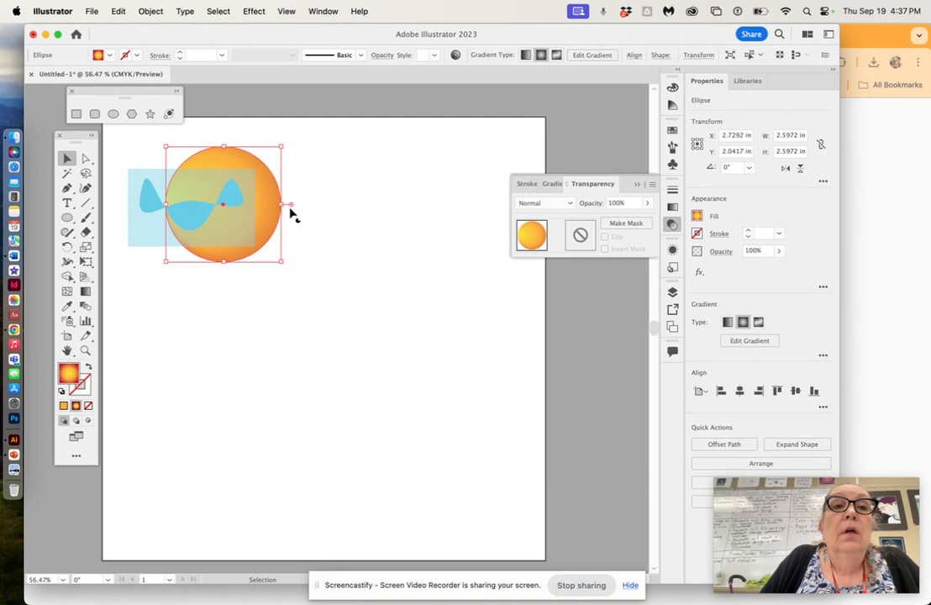
pyautogui.click(353, 197)
pyautogui.moveTo(143, 141); pyautogui.dragTo(290, 274)
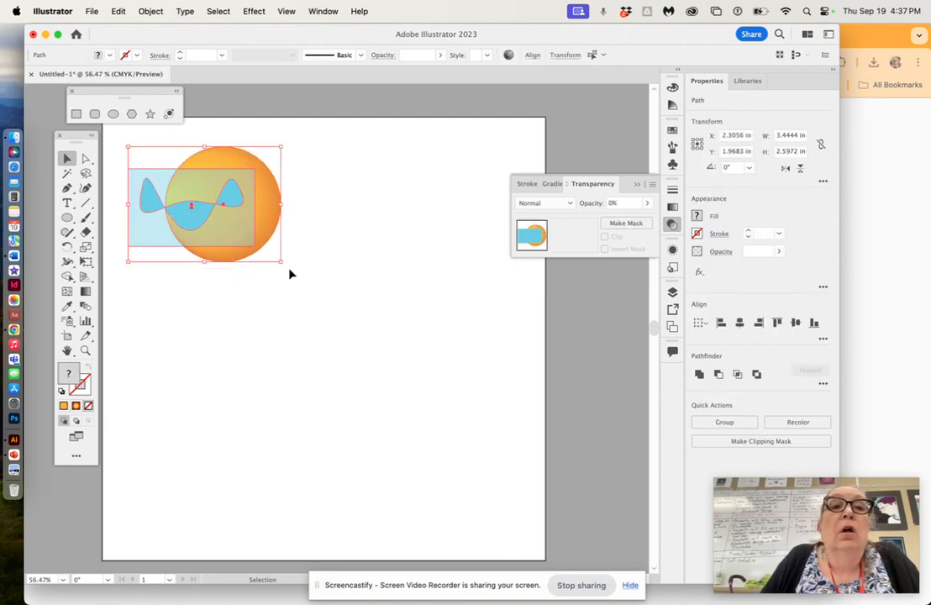
pyautogui.click(152, 11)
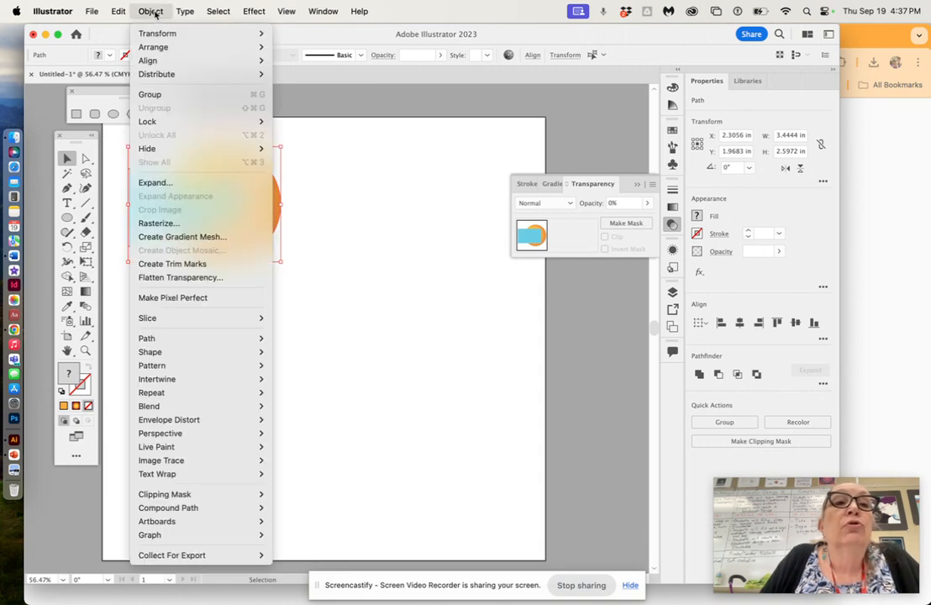
pyautogui.click(153, 94)
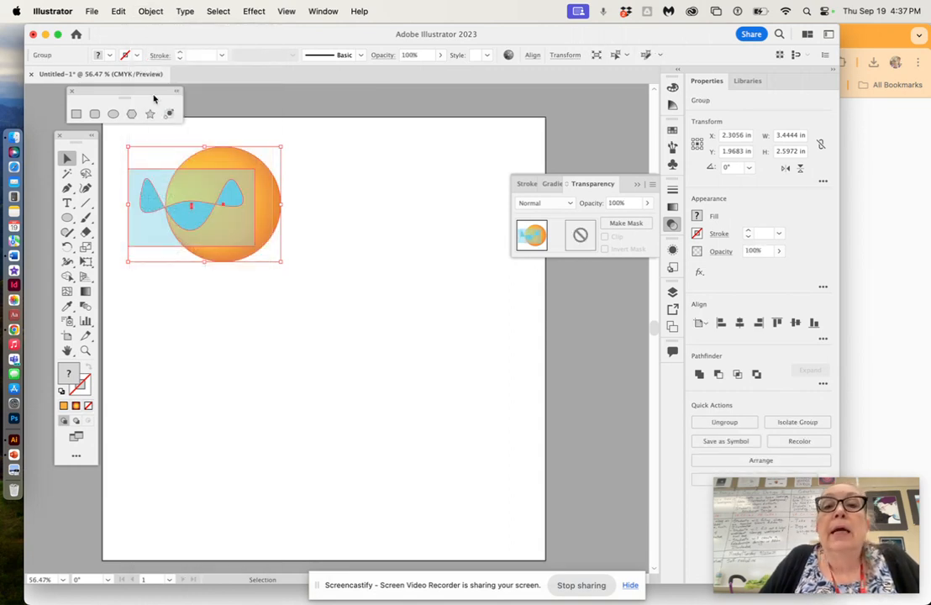
# Rotate the group to about 325.3° and move it into the artboard's upper-left corner, centered at about X 1.67 in, Y 1.49 in.
pyautogui.click(324, 192)
pyautogui.moveTo(243, 230)
pyautogui.mouseDown()
pyautogui.moveTo(227, 264)
pyautogui.moveTo(247, 262)
pyautogui.moveTo(251, 232)
pyautogui.mouseUp()
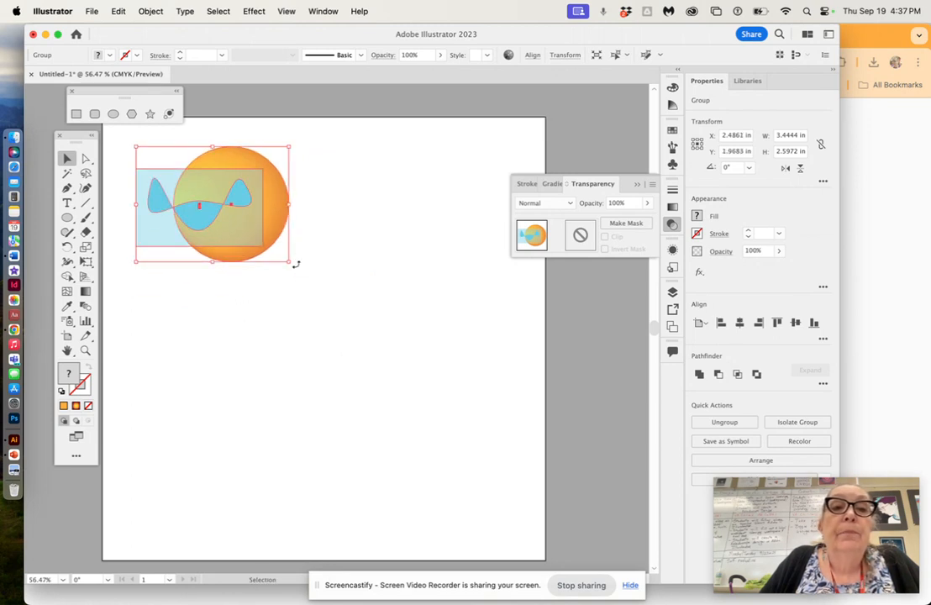
pyautogui.moveTo(296, 265); pyautogui.dragTo(252, 312)
pyautogui.moveTo(238, 256); pyautogui.dragTo(206, 232)
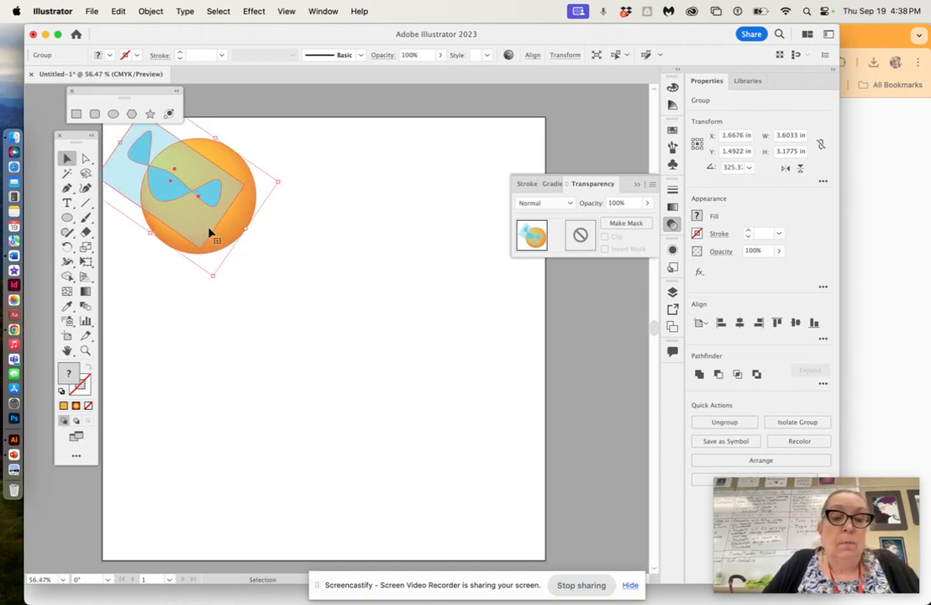
# Duplicate the tilted group into the artboard's center, lower left and upper right, placing the upper-right copy at about X 6.86 in, Y 1.78 in.
pyautogui.moveTo(210, 232); pyautogui.dragTo(216, 461)
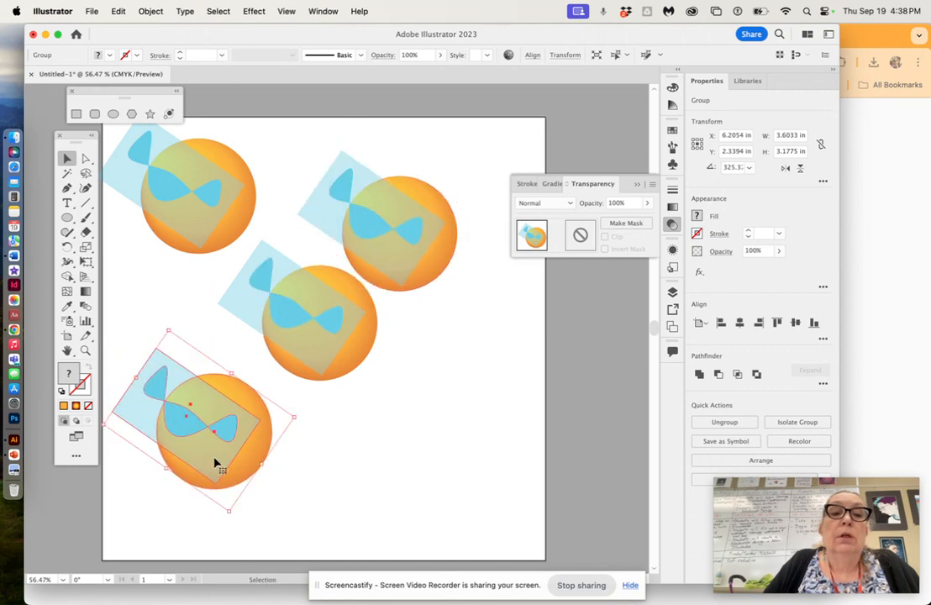
pyautogui.moveTo(393, 269); pyautogui.dragTo(420, 244)
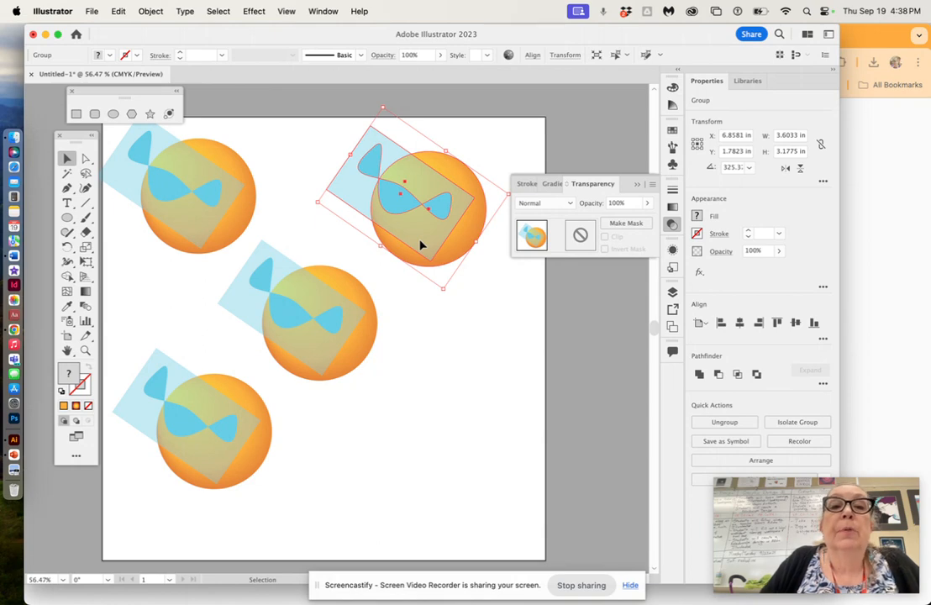
# Move the upper-left group to about X 1.80 in, Y 1.59 in, and shift the floating shape tools off the artboard.
pyautogui.moveTo(199, 220); pyautogui.dragTo(202, 222)
pyautogui.moveTo(128, 90); pyautogui.dragTo(120, 80)
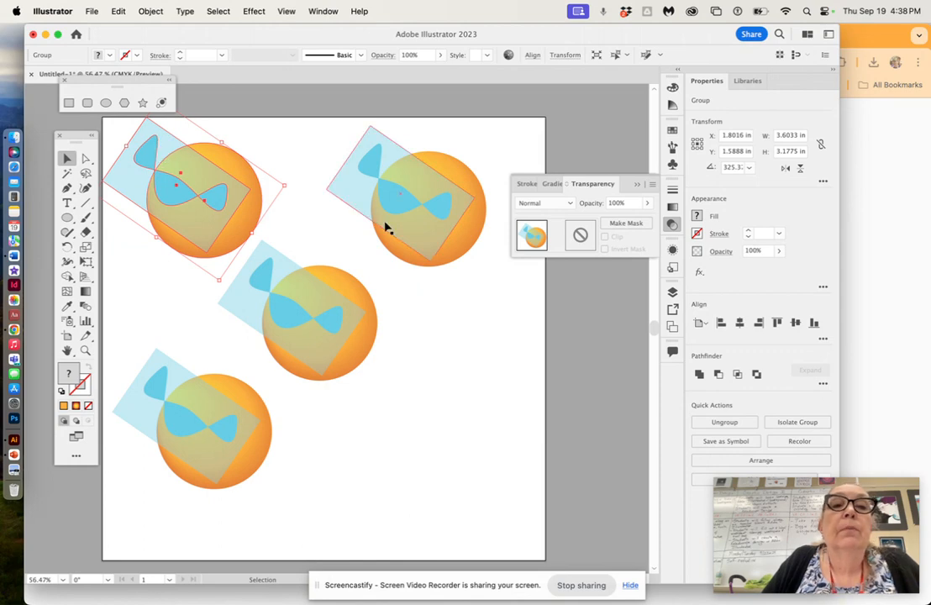
# Rotate the upper-right group to about 215.3°, collapse the transparency settings, and move the group to about X 8.18 in, Y 1.66 in.
pyautogui.click(410, 230)
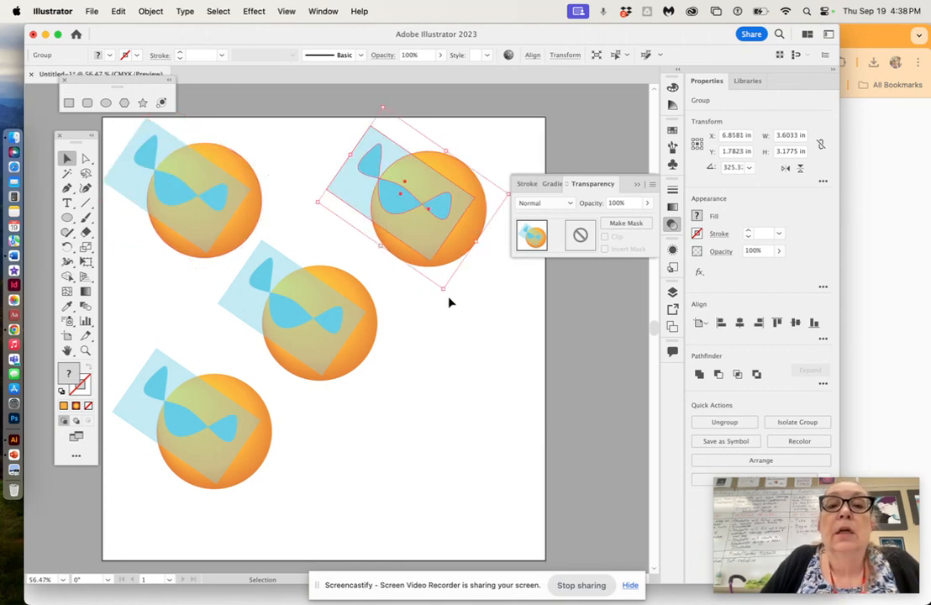
pyautogui.click(351, 287)
pyautogui.click(443, 239)
pyautogui.moveTo(443, 295); pyautogui.dragTo(303, 199)
pyautogui.click(639, 183)
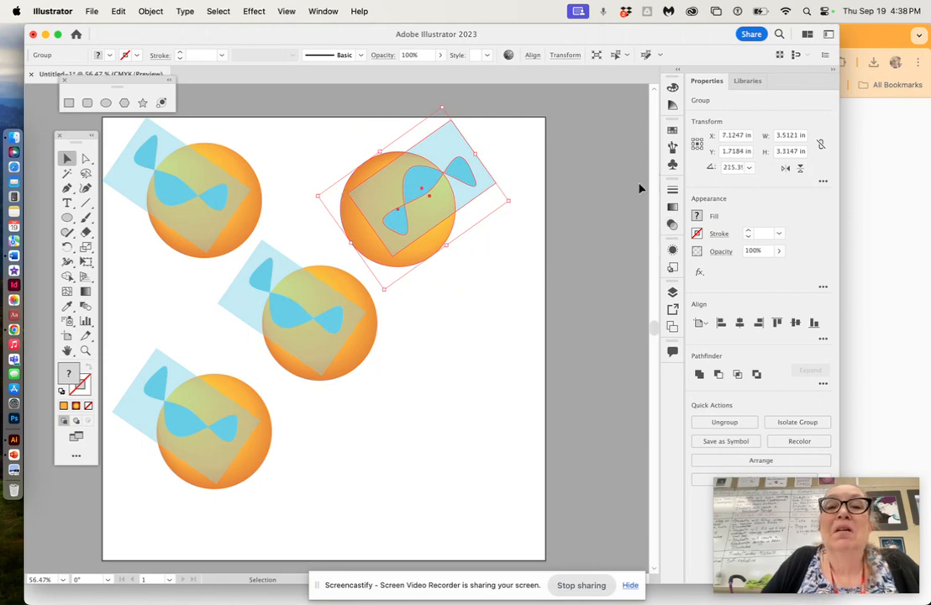
pyautogui.moveTo(434, 178); pyautogui.dragTo(482, 177)
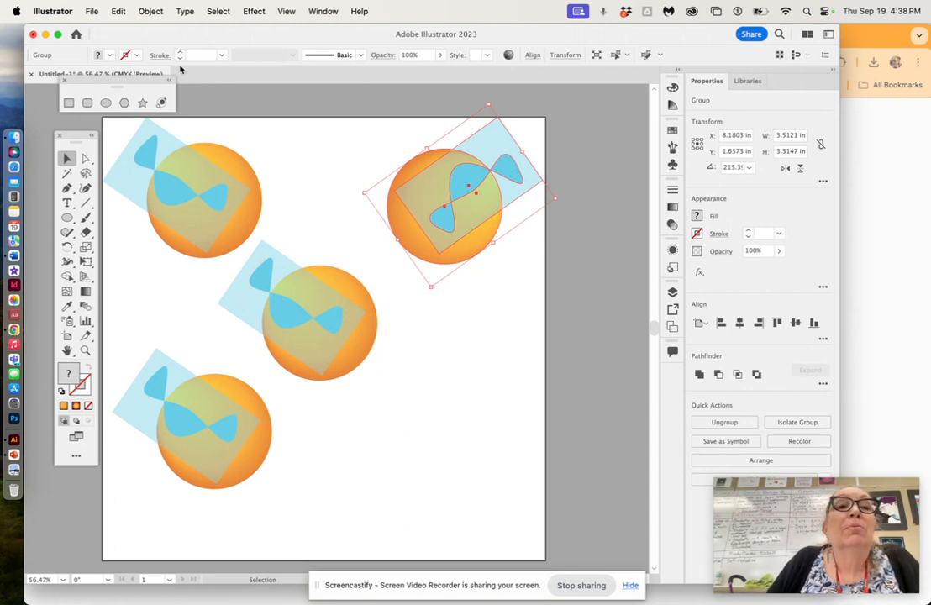
# Reflect the upper-right group across the horizontal axis.
pyautogui.click(150, 11)
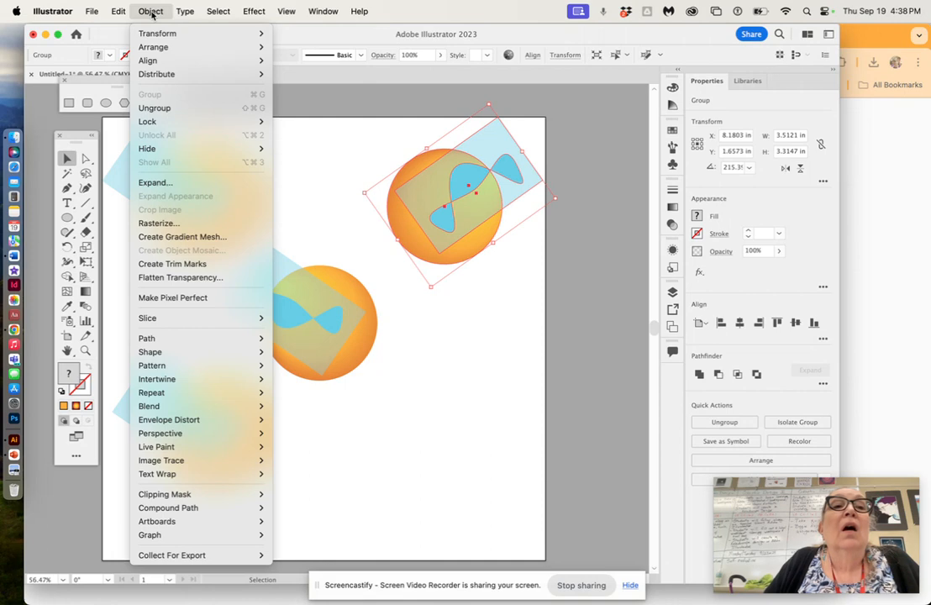
pyautogui.moveTo(155, 35)
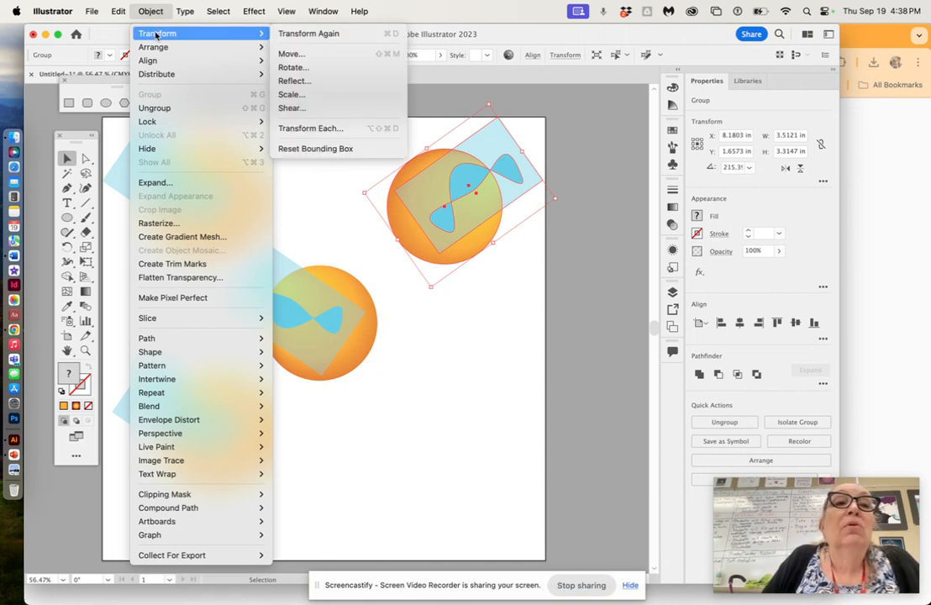
pyautogui.click(290, 81)
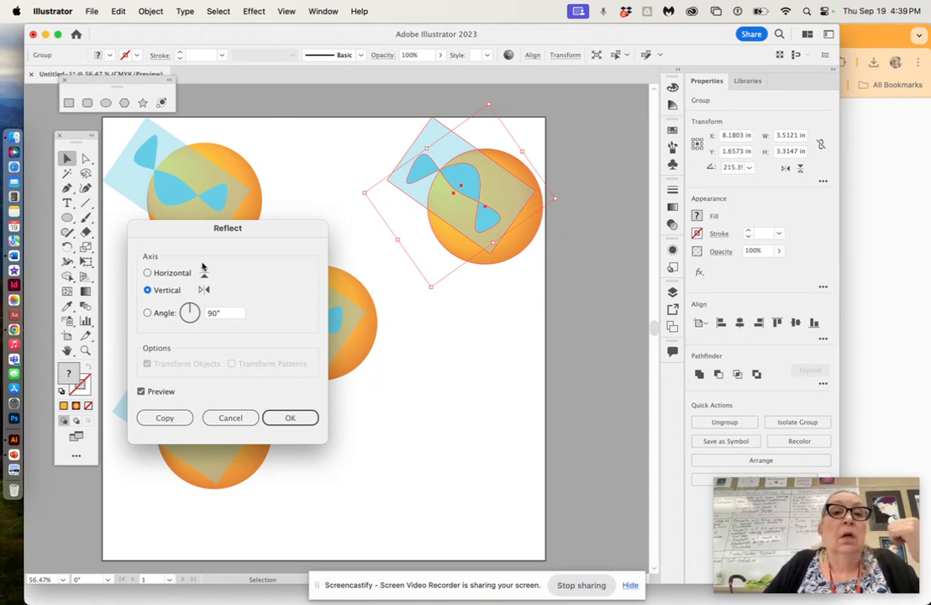
pyautogui.click(157, 273)
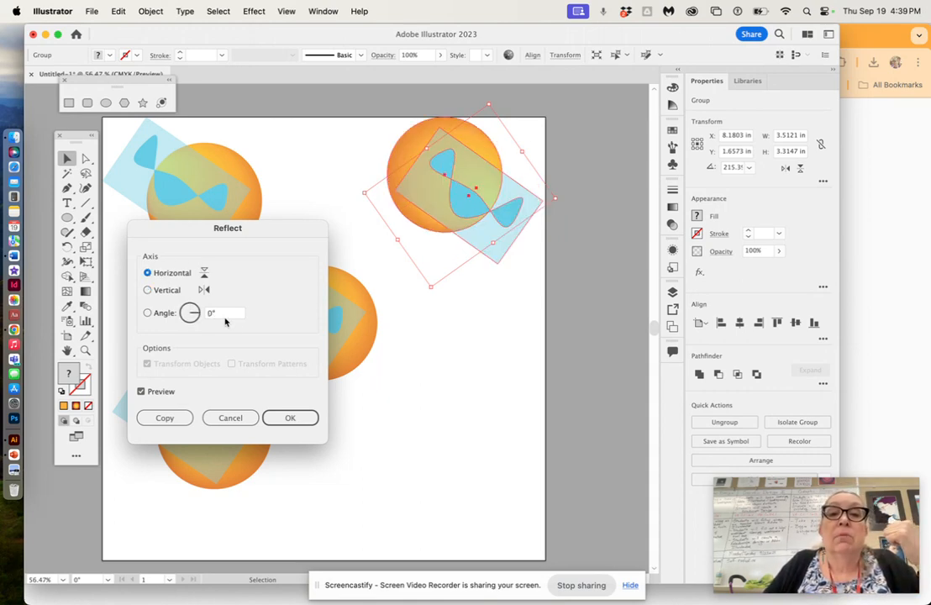
pyautogui.click(291, 419)
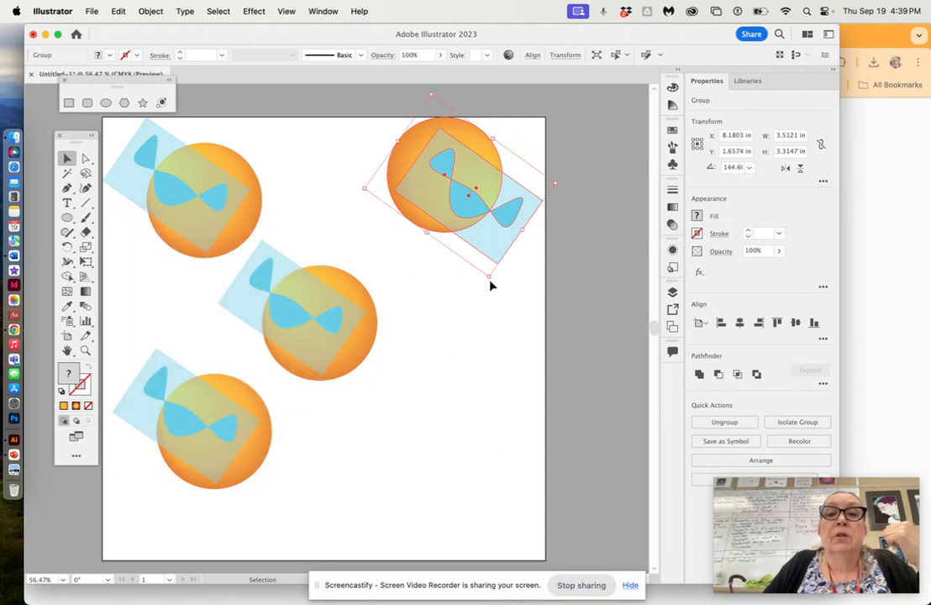
# Rotate the upper-right group to about 216.2° and place it in the corner, centered at about X 8.25 in, Y 1.61 in.
pyautogui.moveTo(490, 284); pyautogui.dragTo(532, 209)
pyautogui.moveTo(411, 268); pyautogui.dragTo(431, 286)
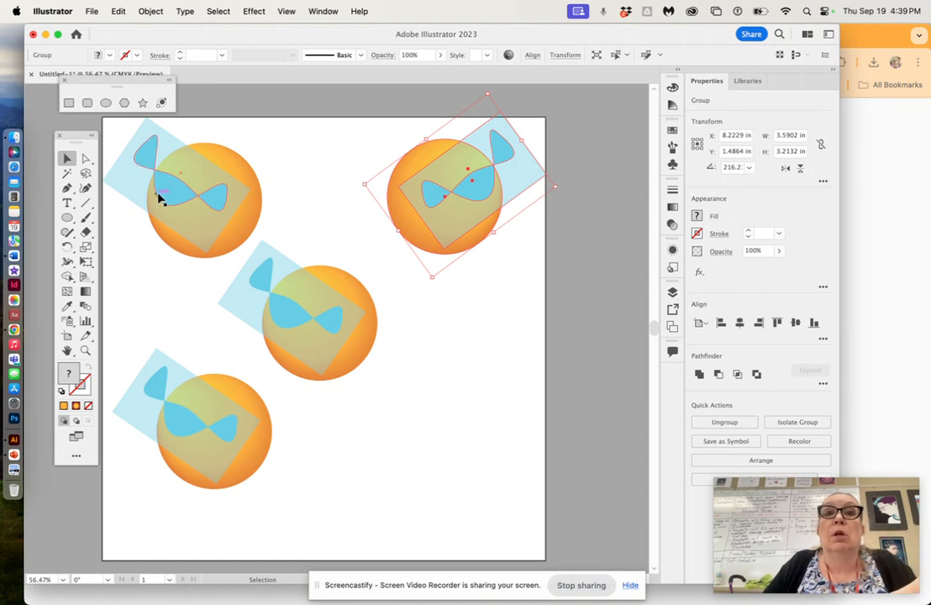
pyautogui.moveTo(431, 201); pyautogui.dragTo(433, 207)
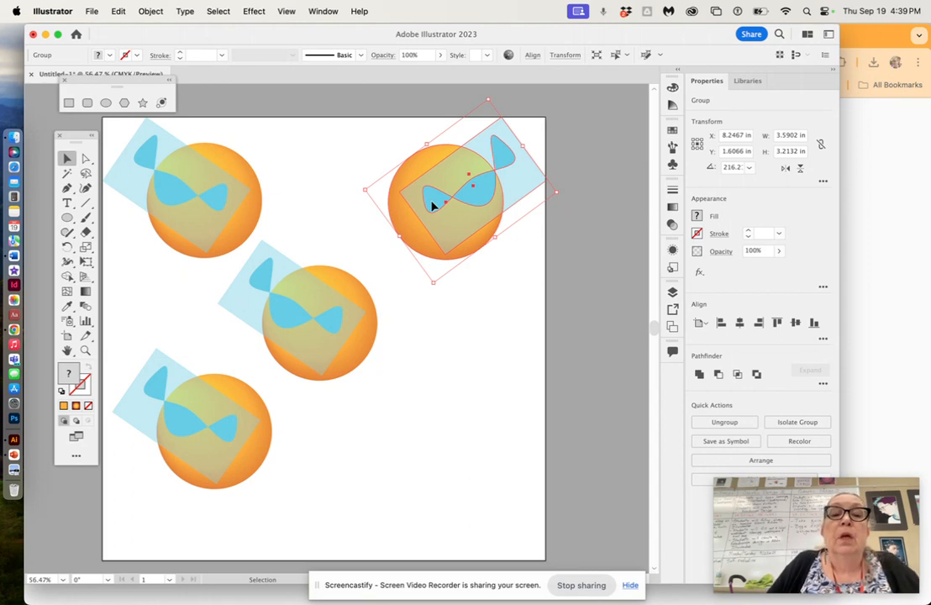
# Delete the group copies in the artboard's center and lower left.
pyautogui.click(328, 301)
pyautogui.press('Delete')
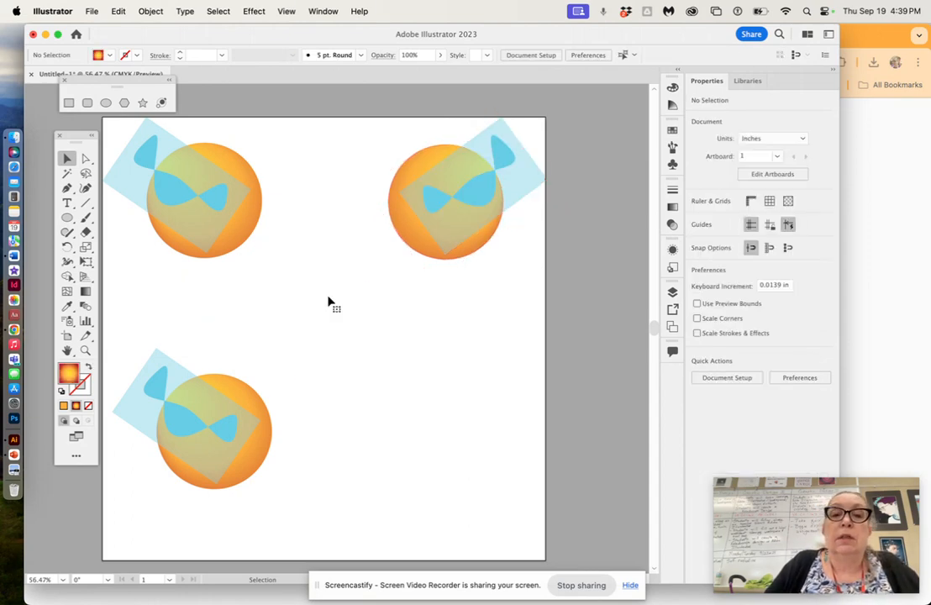
pyautogui.click(249, 400)
pyautogui.press('Delete')
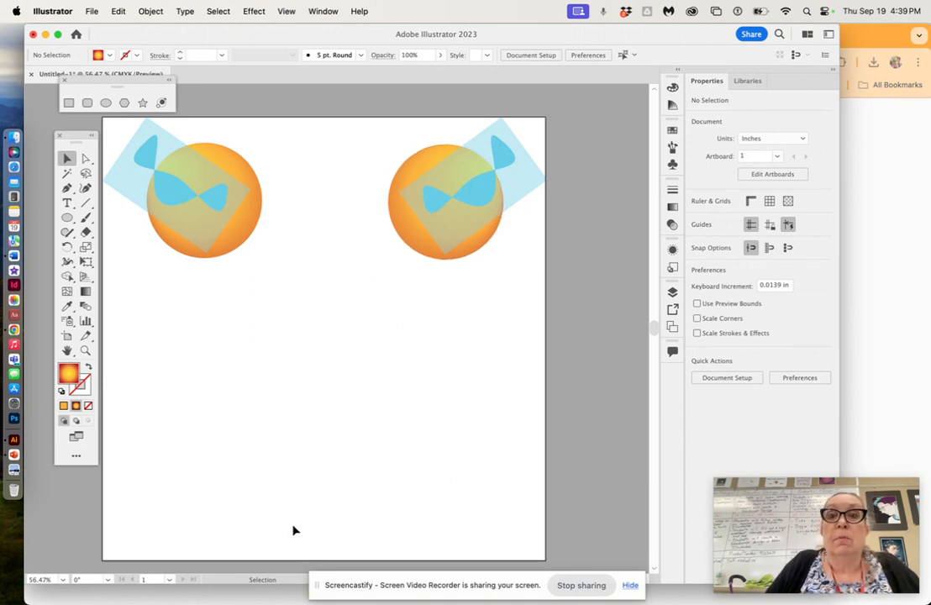
# Group the upper-left and upper-right groups together.
pyautogui.click(231, 228)
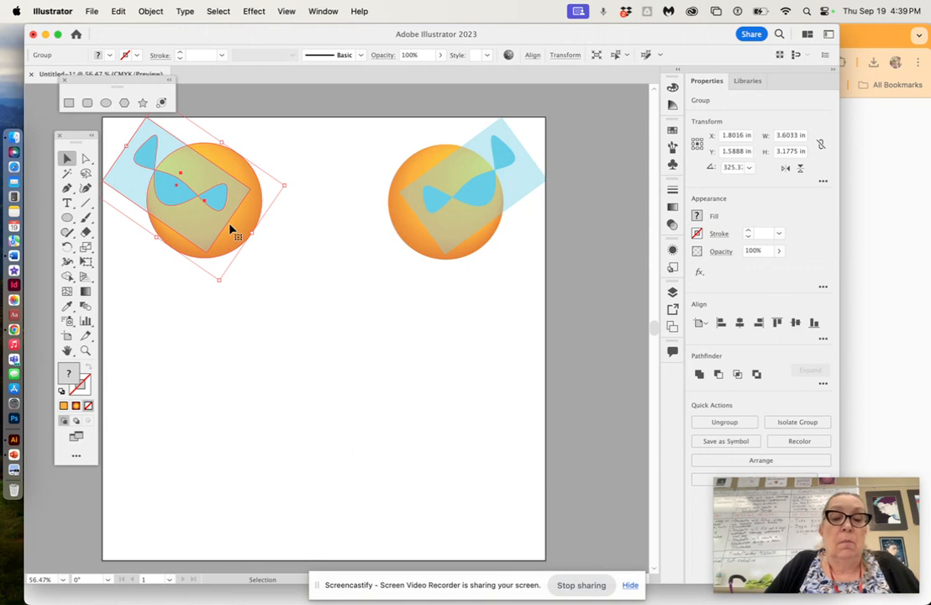
pyautogui.keyDown('shift'); pyautogui.click(425, 204); pyautogui.keyUp('shift')
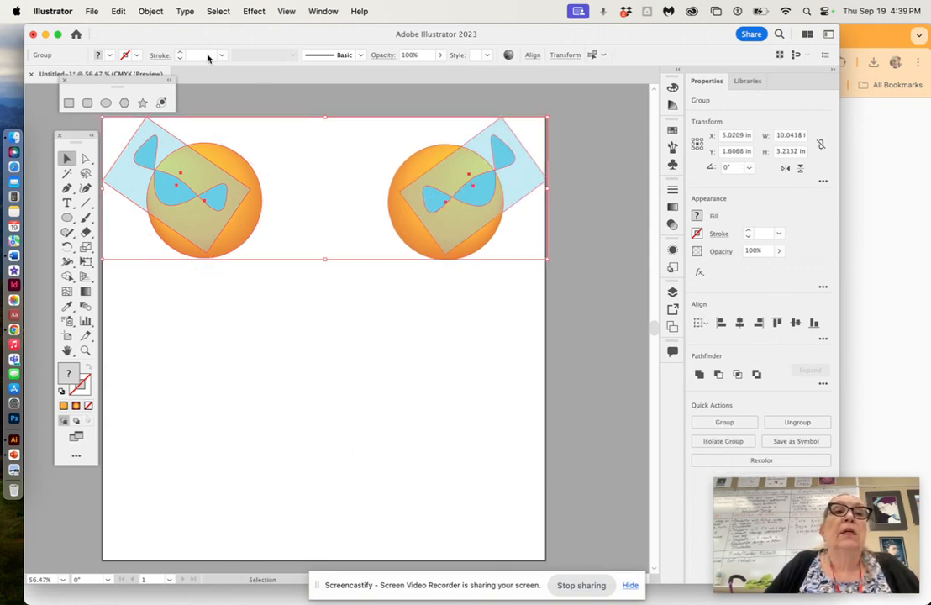
pyautogui.click(151, 11)
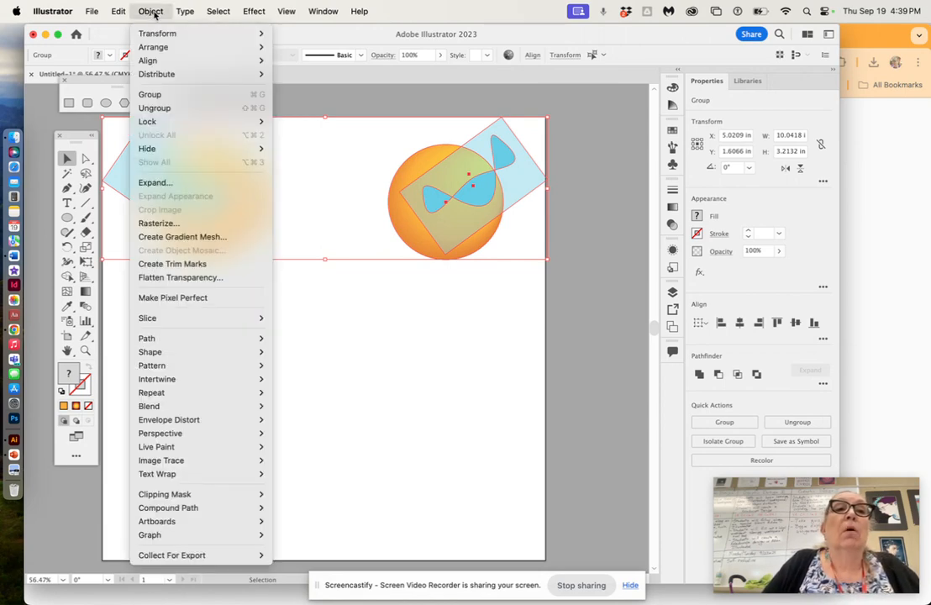
pyautogui.click(149, 94)
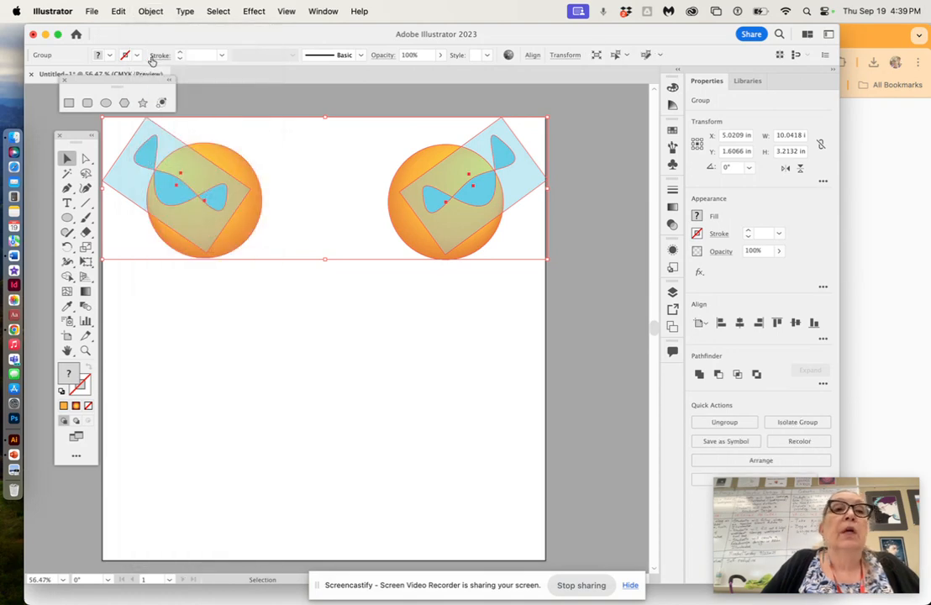
# Copy the grouped upper pair and paste a duplicate of it.
pyautogui.click(118, 11)
pyautogui.click(121, 80)
pyautogui.click(118, 11)
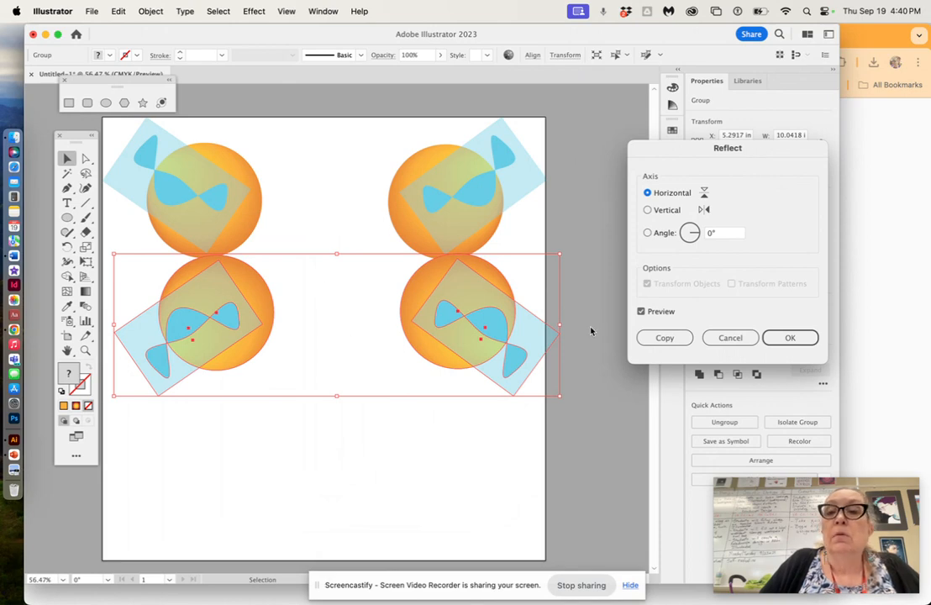
# Reflect the pasted pair across the horizontal axis, move it into the artboard's two lower corners, and deselect it.
pyautogui.click(781, 339)
pyautogui.moveTo(430, 281); pyautogui.dragTo(416, 448)
pyautogui.click(378, 292)
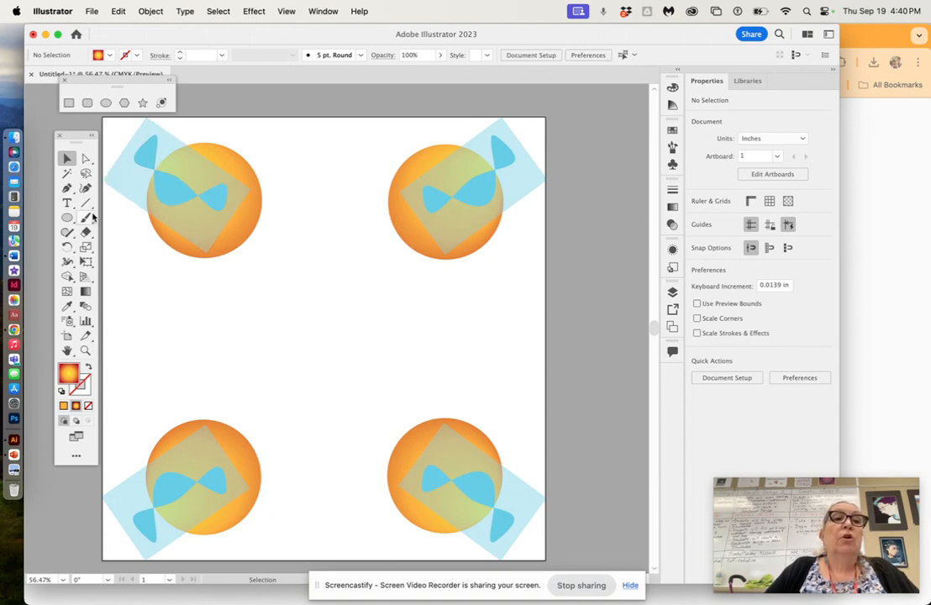
# Draw a 10 x 10 in square covering the whole artboard and fill it with golden yellow f4b925.
pyautogui.click(69, 103)
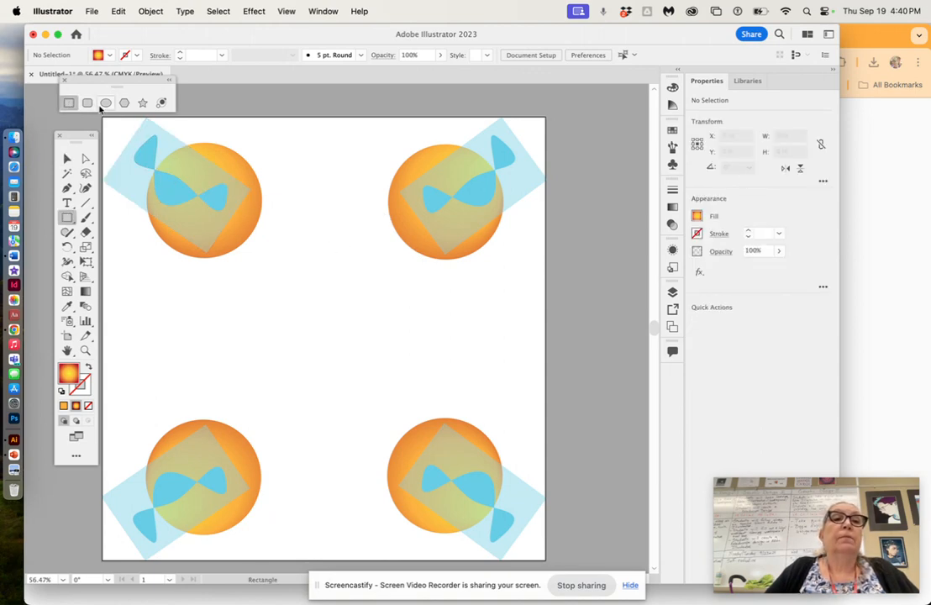
pyautogui.moveTo(103, 118); pyautogui.dragTo(545, 559)
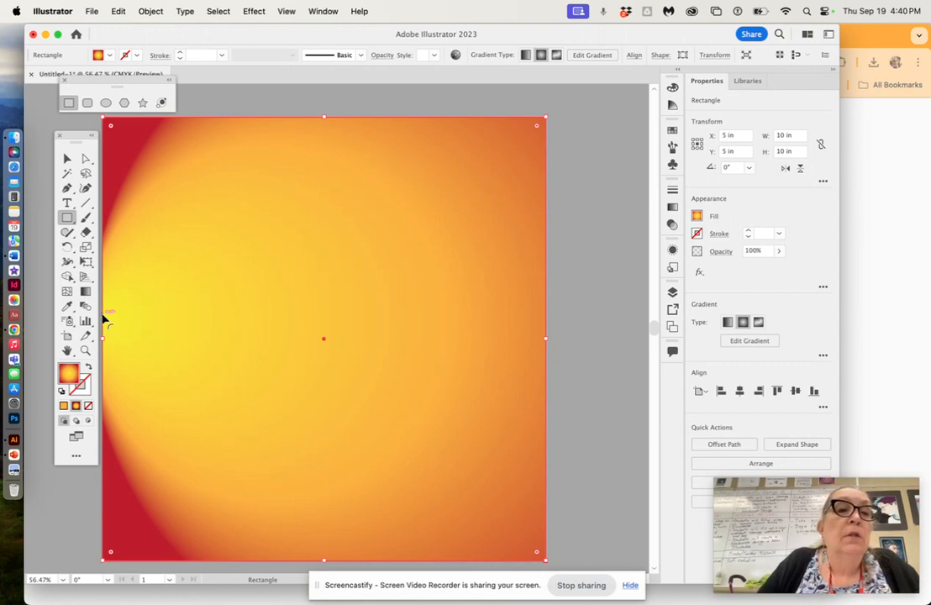
pyautogui.doubleClick(70, 380)
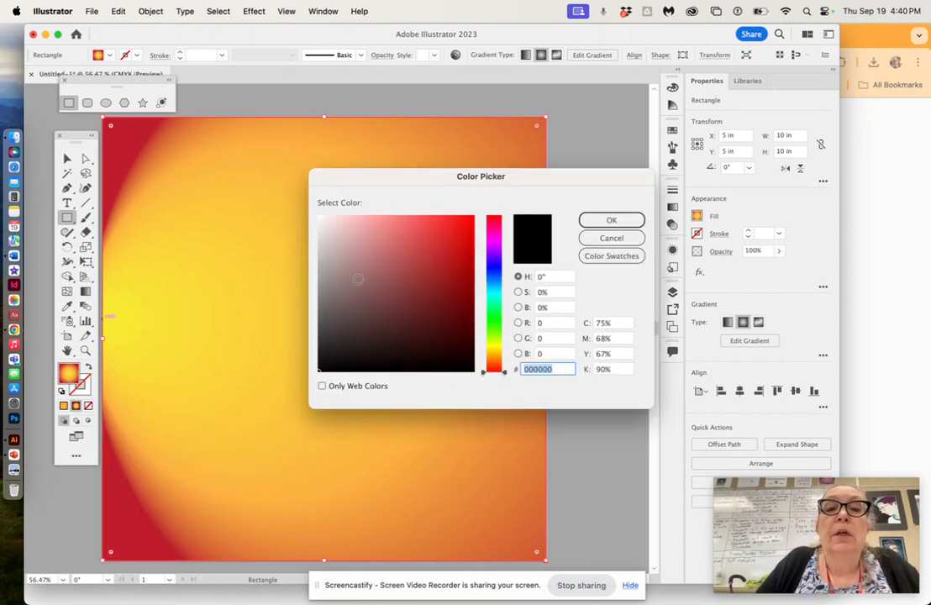
pyautogui.moveTo(497, 334); pyautogui.dragTo(500, 349)
pyautogui.click(440, 218)
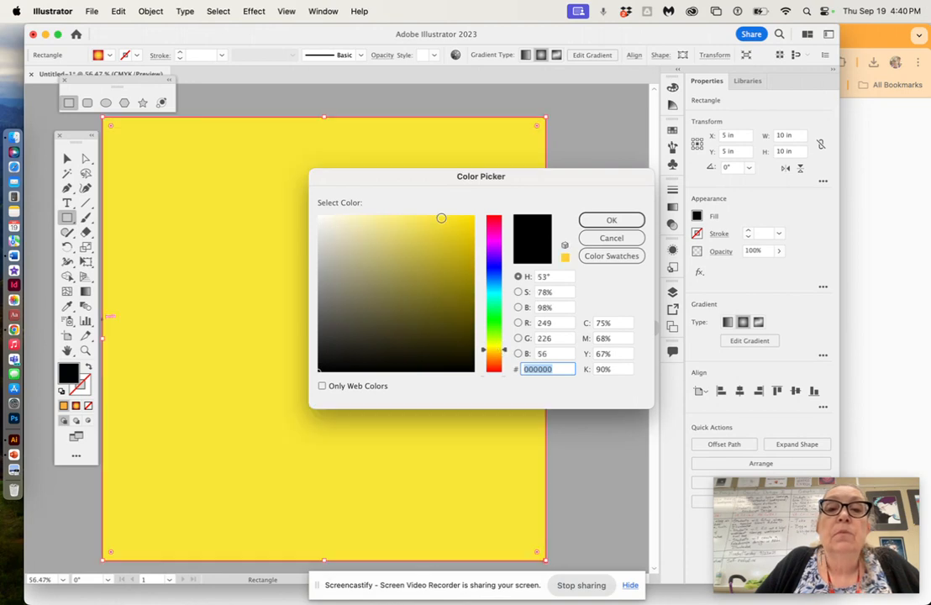
pyautogui.click(505, 353)
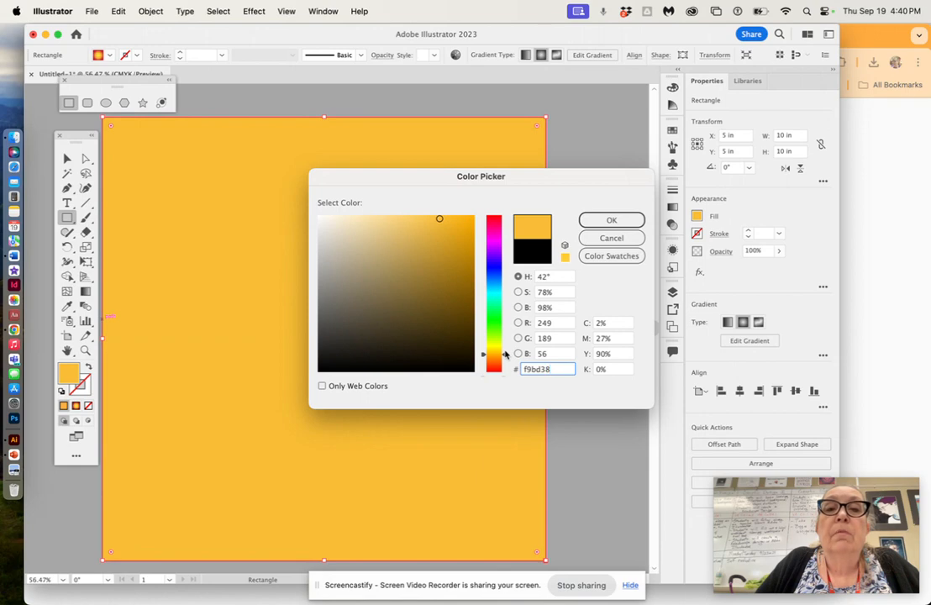
pyautogui.moveTo(438, 216)
pyautogui.mouseDown()
pyautogui.moveTo(450, 222)
pyautogui.moveTo(438, 232)
pyautogui.mouseUp()
pyautogui.click(498, 316)
pyautogui.moveTo(499, 322)
pyautogui.mouseDown()
pyautogui.moveTo(498, 299)
pyautogui.moveTo(493, 342)
pyautogui.moveTo(502, 353)
pyautogui.mouseUp()
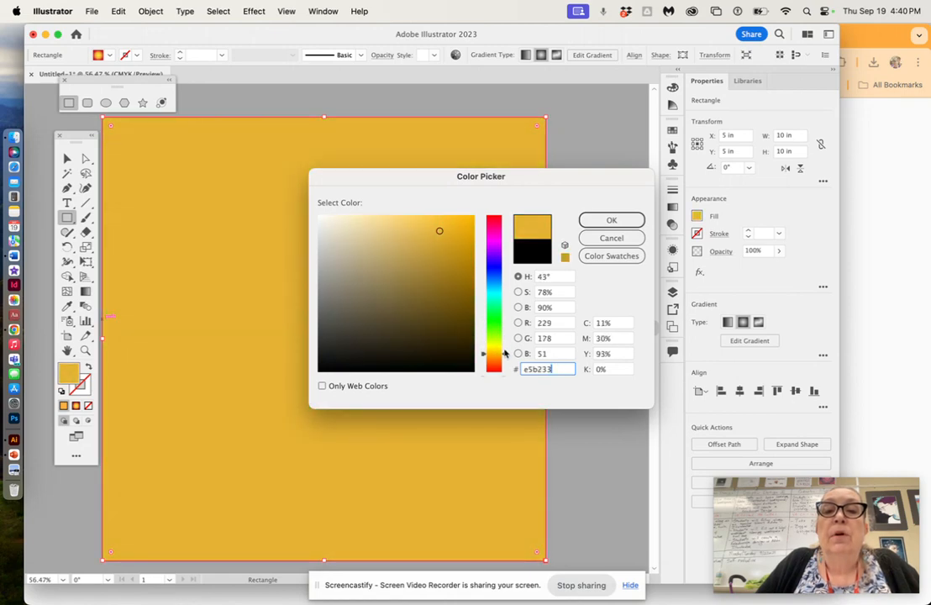
pyautogui.moveTo(439, 232); pyautogui.dragTo(451, 221)
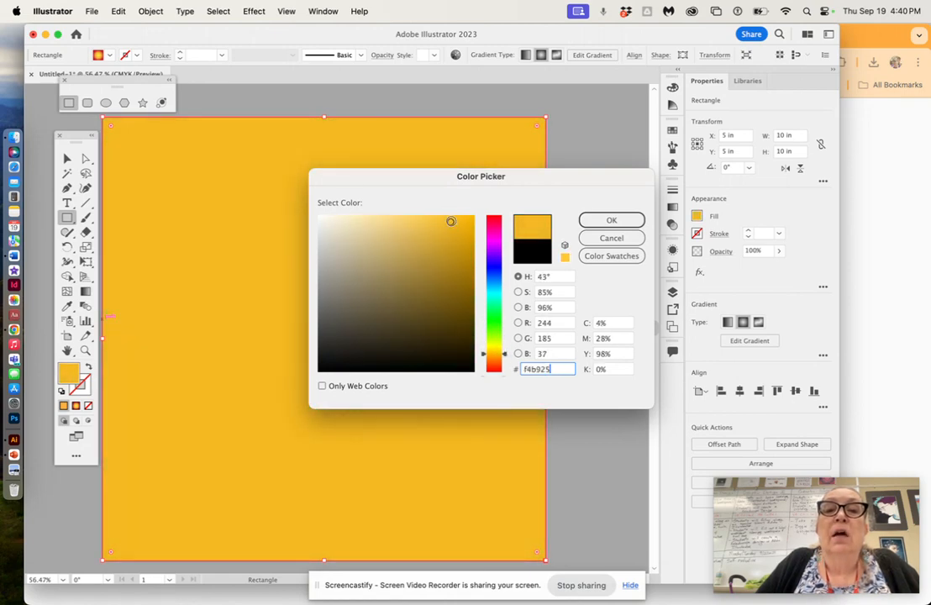
pyautogui.click(600, 221)
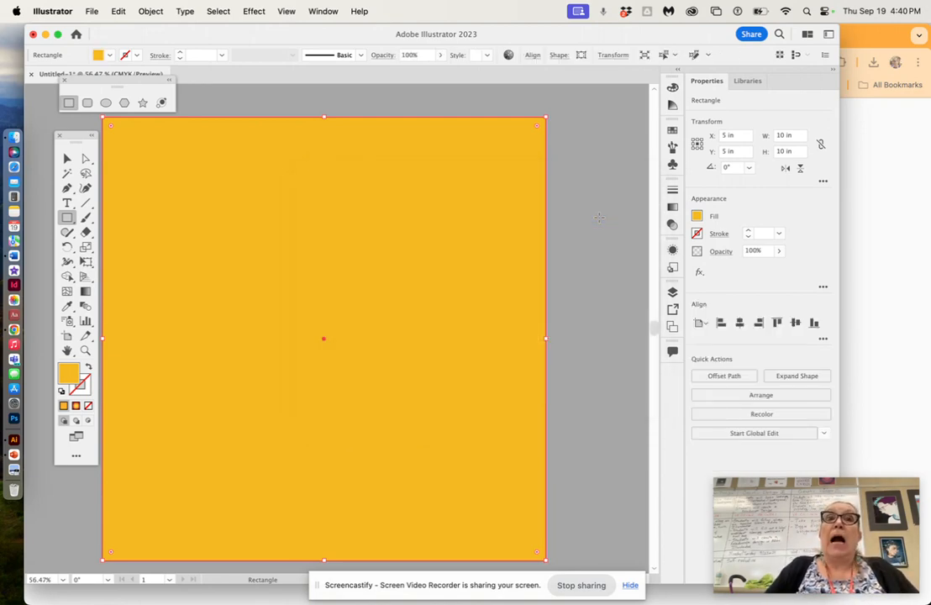
# Send the yellow square to the back, behind the corner groups.
pyautogui.click(151, 11)
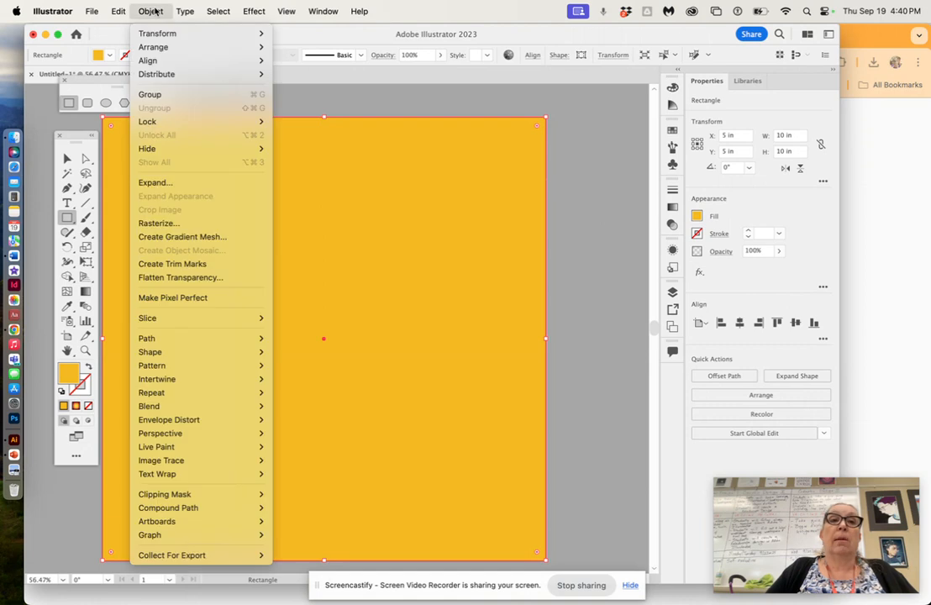
pyautogui.moveTo(159, 46)
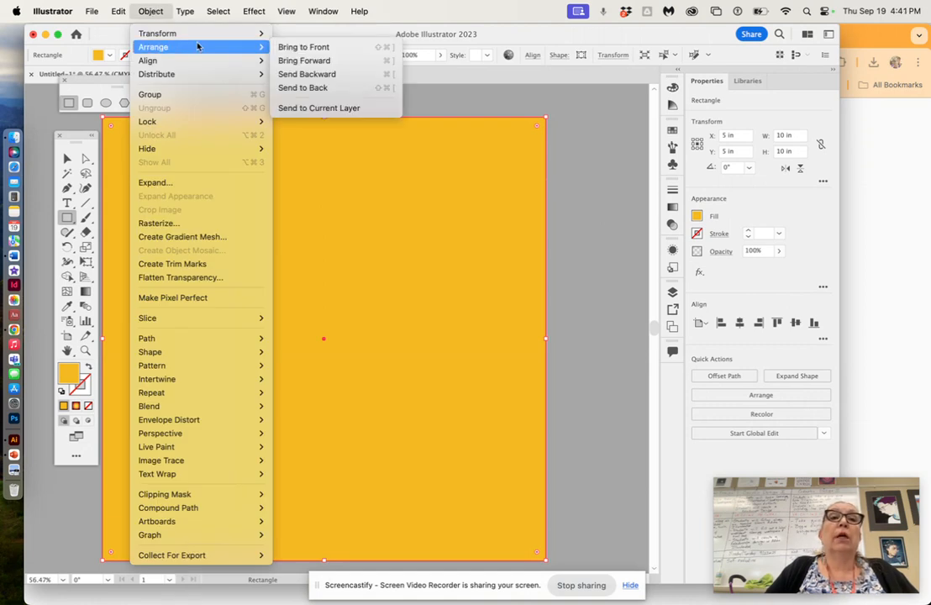
pyautogui.click(289, 88)
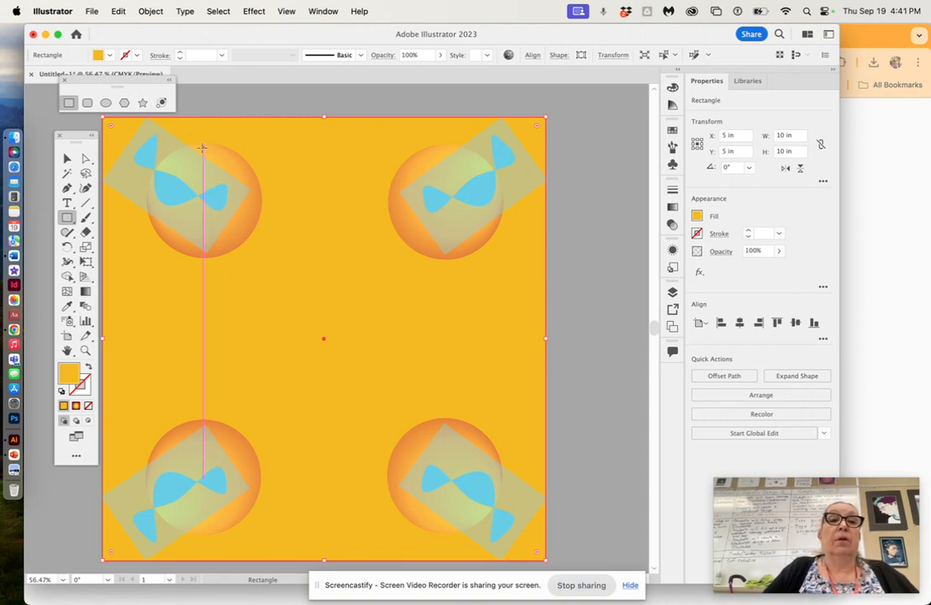
# Select both the upper and lower corner groups and start a Stylize Drop Shadow effect on them with preview on.
pyautogui.click(67, 158)
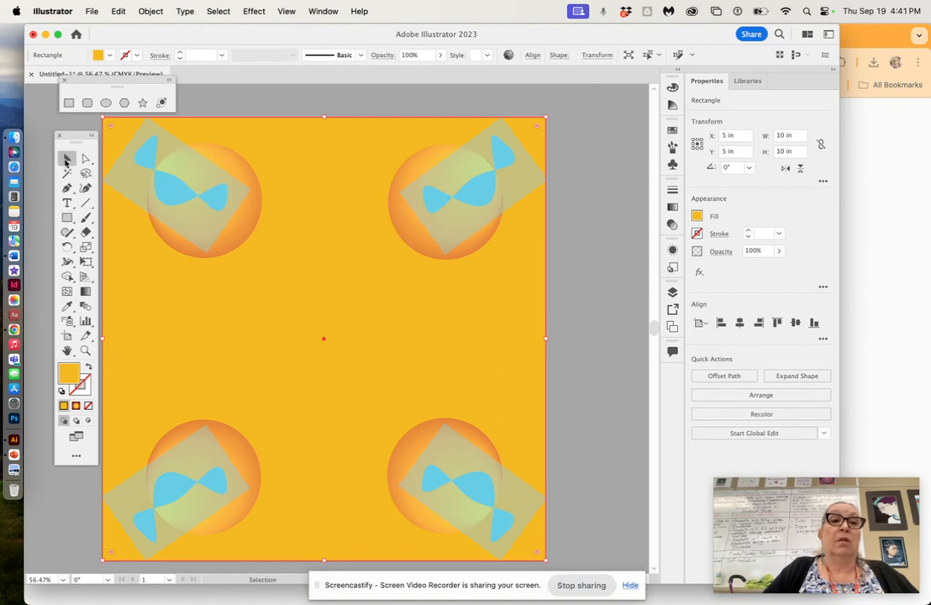
pyautogui.click(226, 176)
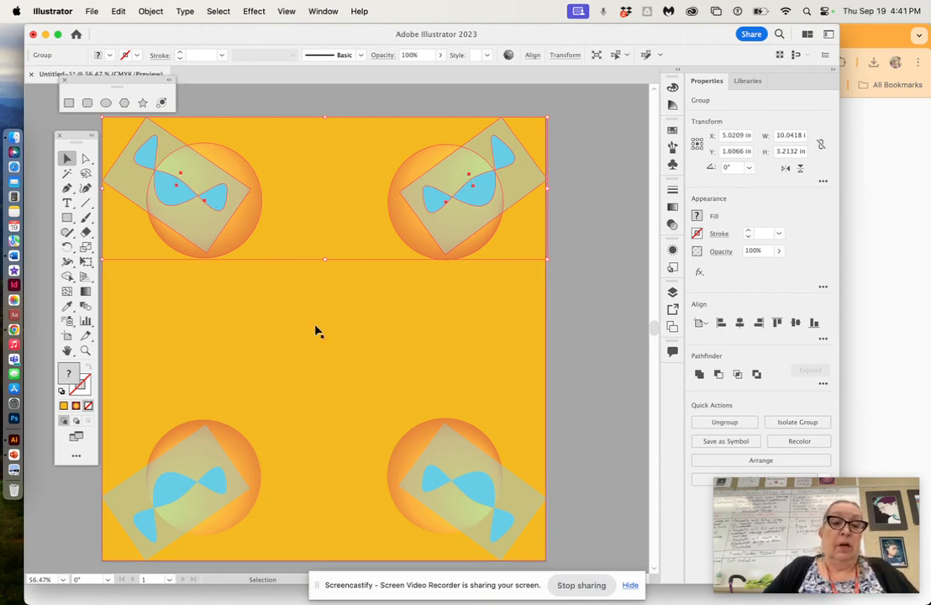
pyautogui.keyDown('shift'); pyautogui.click(238, 453); pyautogui.keyUp('shift')
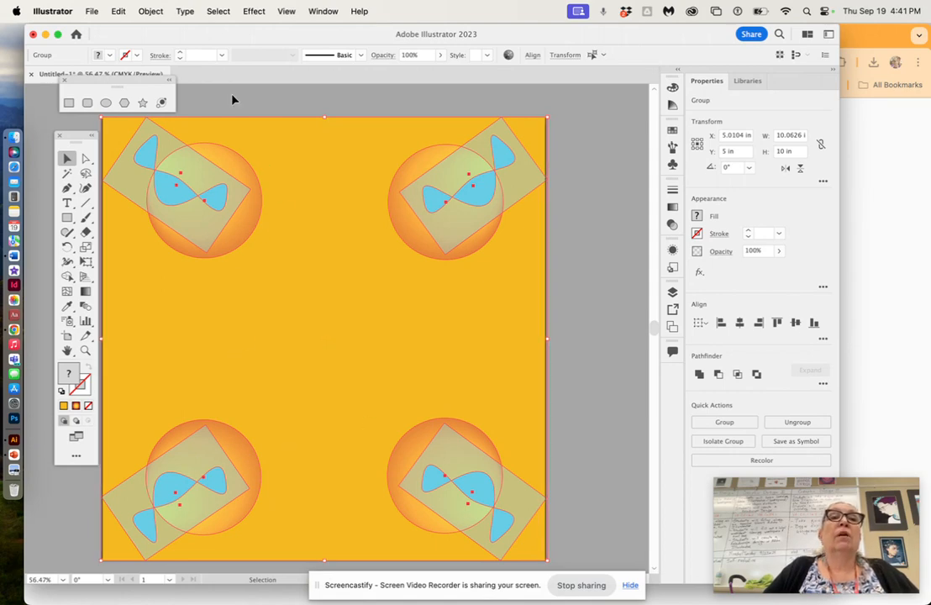
pyautogui.click(255, 12)
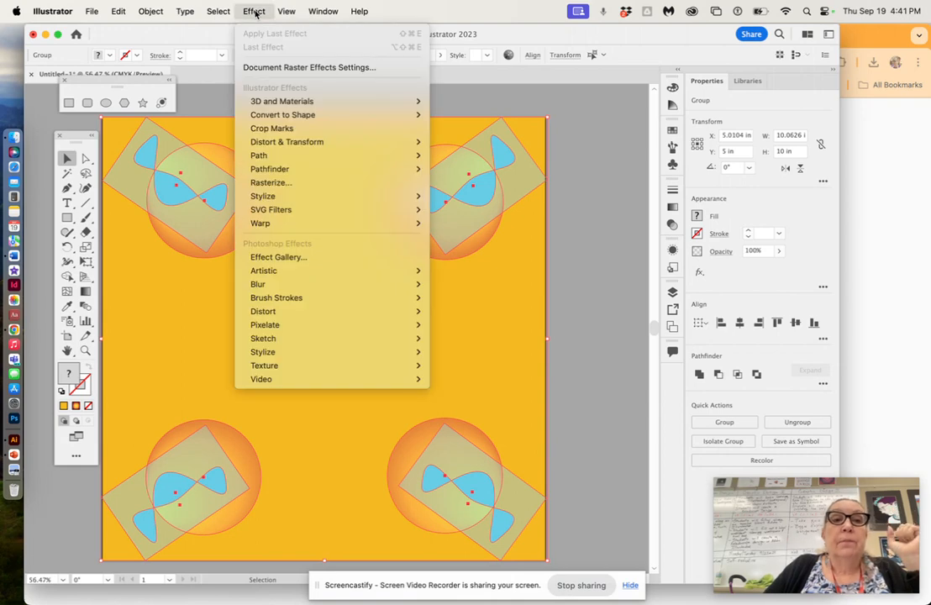
pyautogui.moveTo(283, 196)
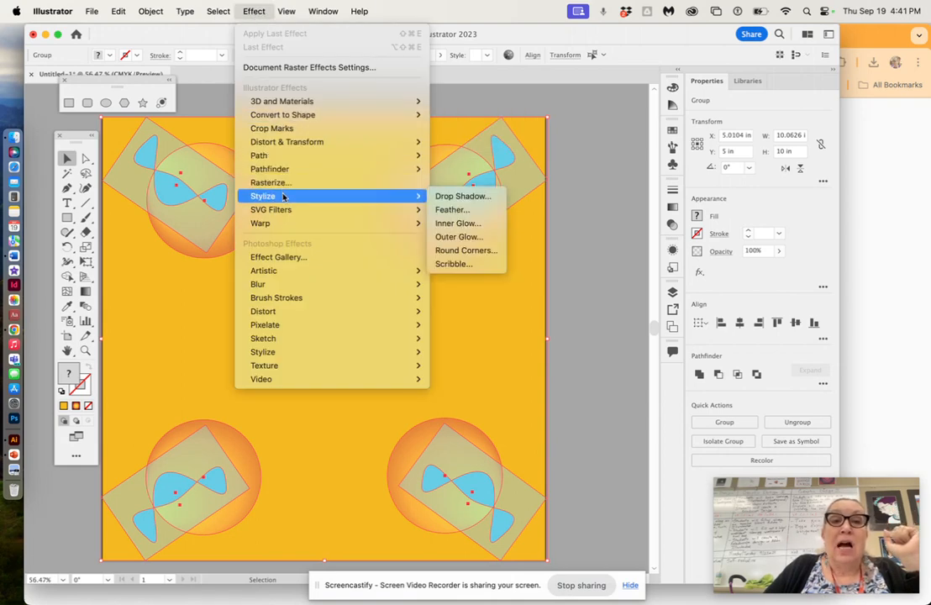
pyautogui.click(438, 197)
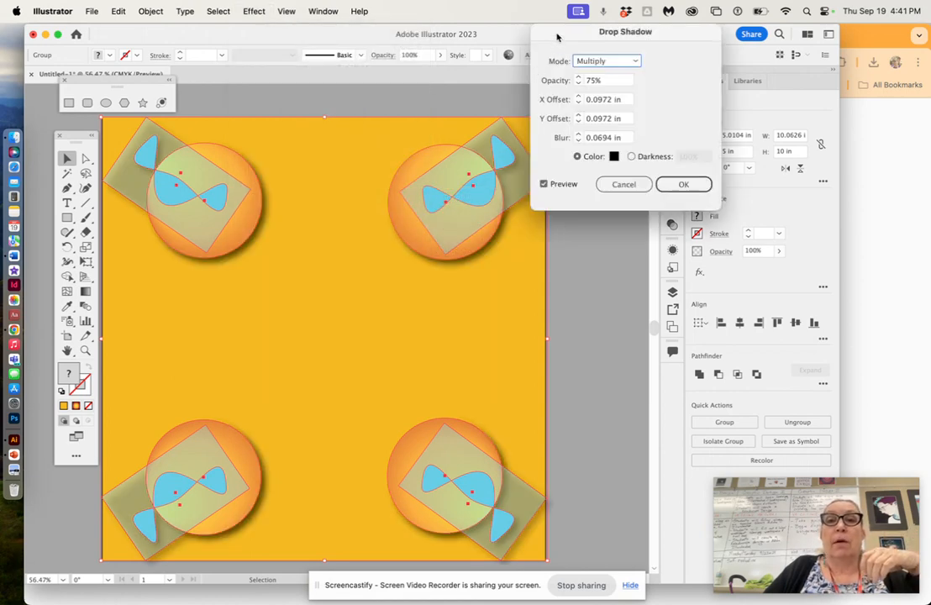
pyautogui.moveTo(557, 37)
pyautogui.mouseDown()
pyautogui.moveTo(527, 45)
pyautogui.moveTo(297, 195)
pyautogui.moveTo(414, 120)
pyautogui.moveTo(453, 109)
pyautogui.moveTo(562, 45)
pyautogui.mouseUp()
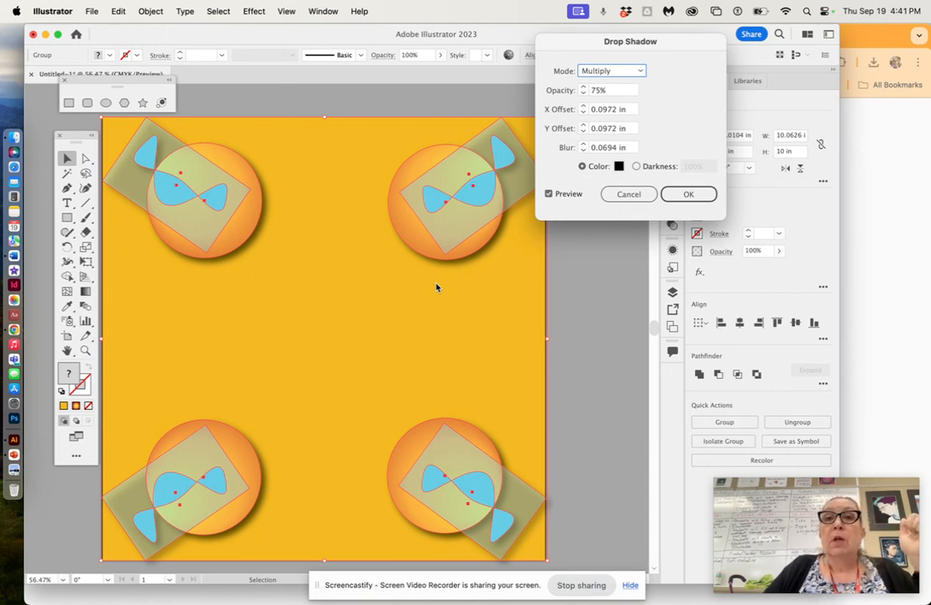
# Set the drop shadow's X and Y offsets to 0.125 in each and apply it to the corner groups.
pyautogui.click(584, 113)
pyautogui.click(583, 114)
pyautogui.click(585, 115)
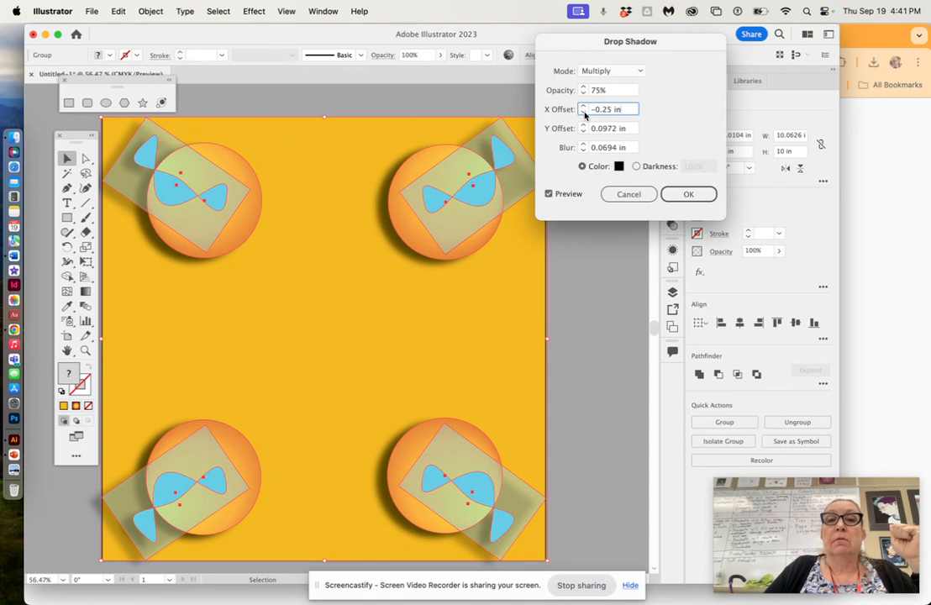
pyautogui.click(583, 108)
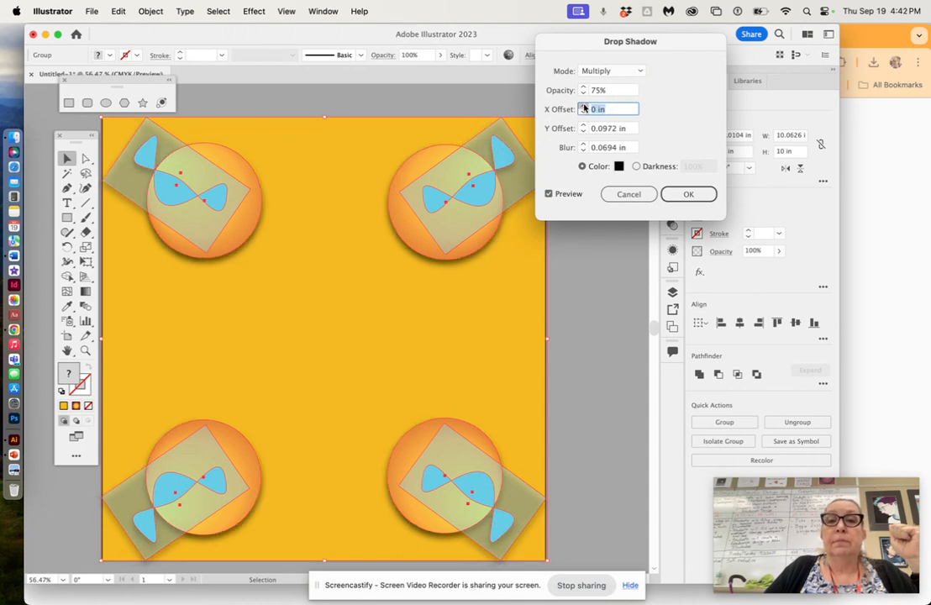
pyautogui.write('0.125')
pyautogui.click(584, 124)
pyautogui.click(584, 125)
pyautogui.click(584, 130)
pyautogui.click(585, 131)
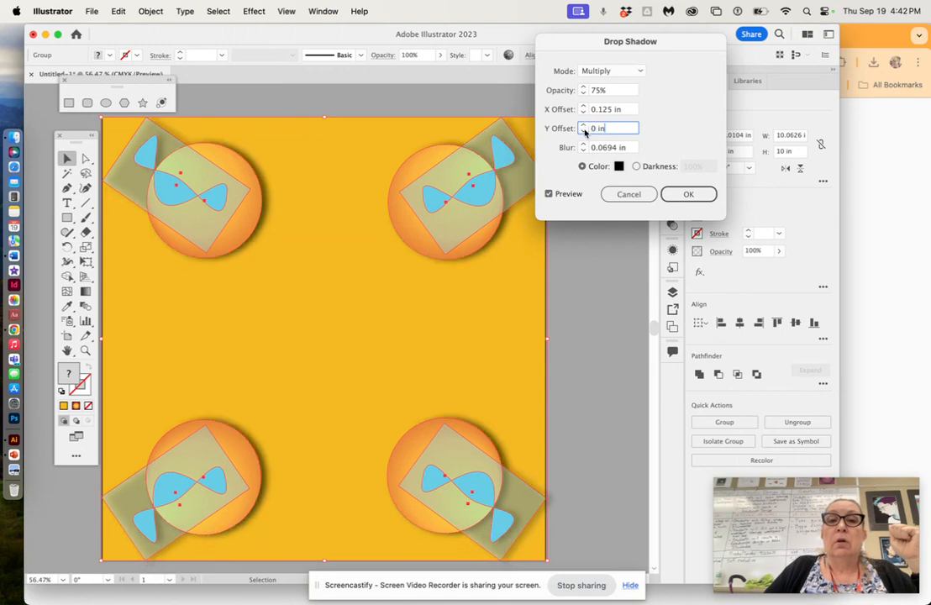
pyautogui.click(586, 125)
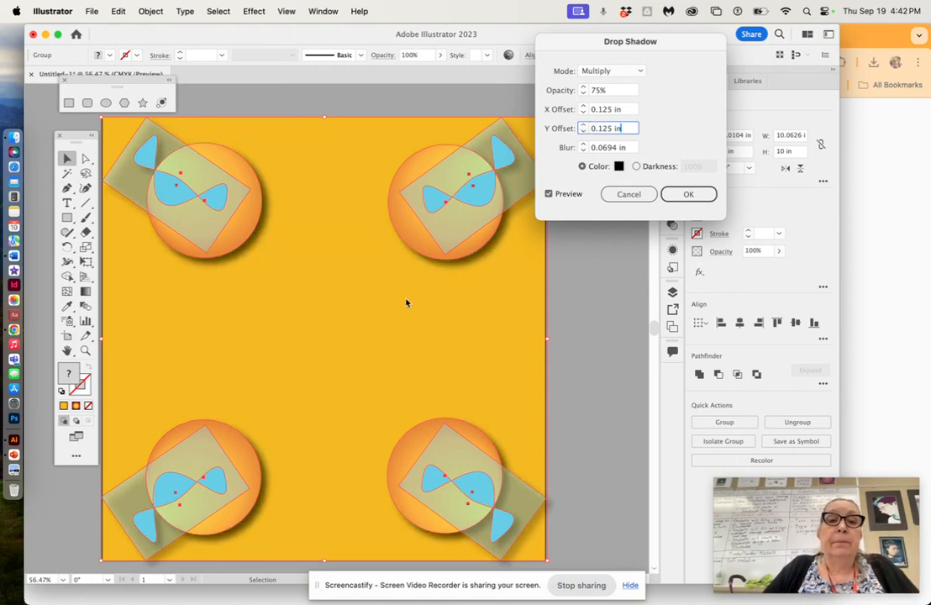
pyautogui.click(688, 195)
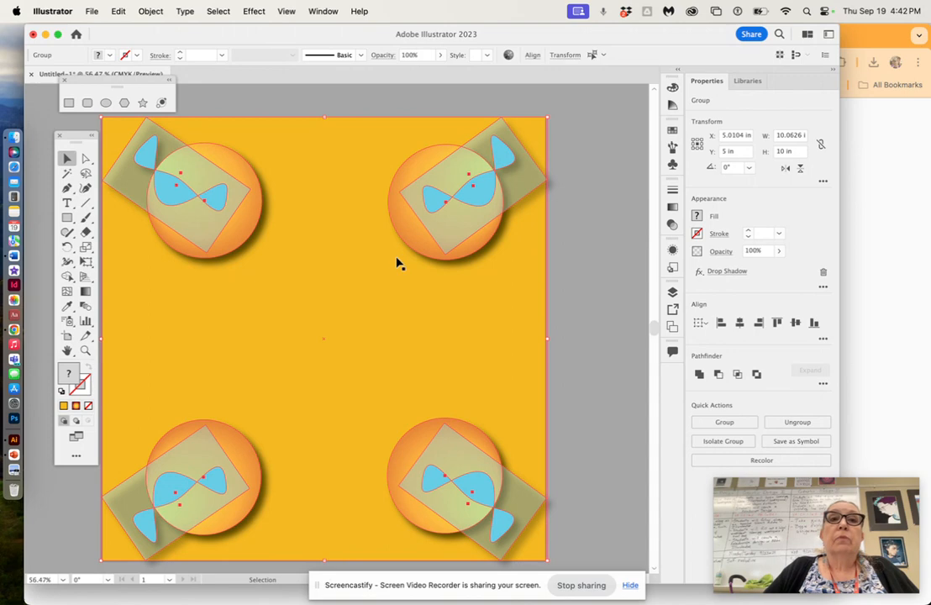
# Draw a five-pointed star about 3.5 in wide overlapping the upper-left circle and fill it with red f22753.
pyautogui.click(69, 219)
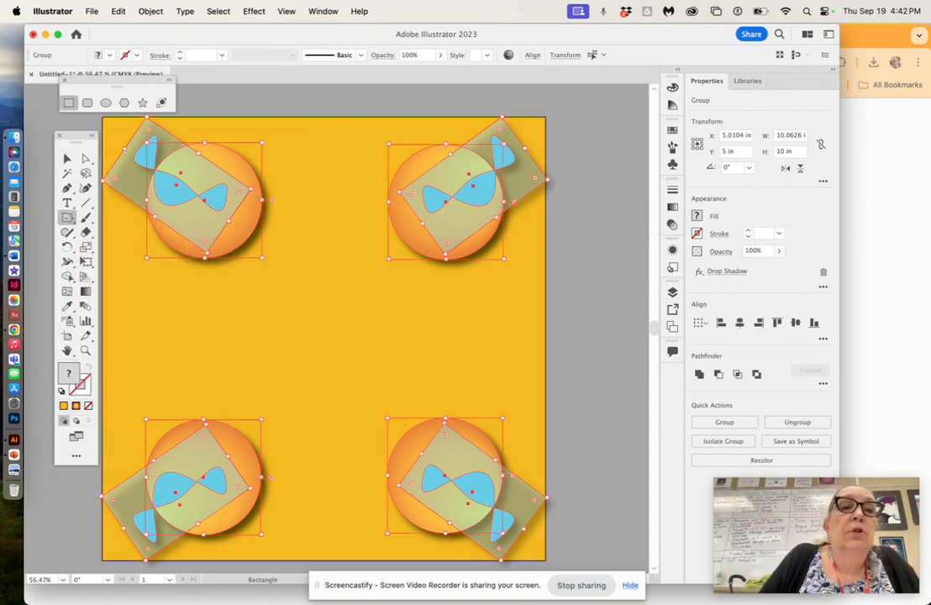
pyautogui.click(69, 219)
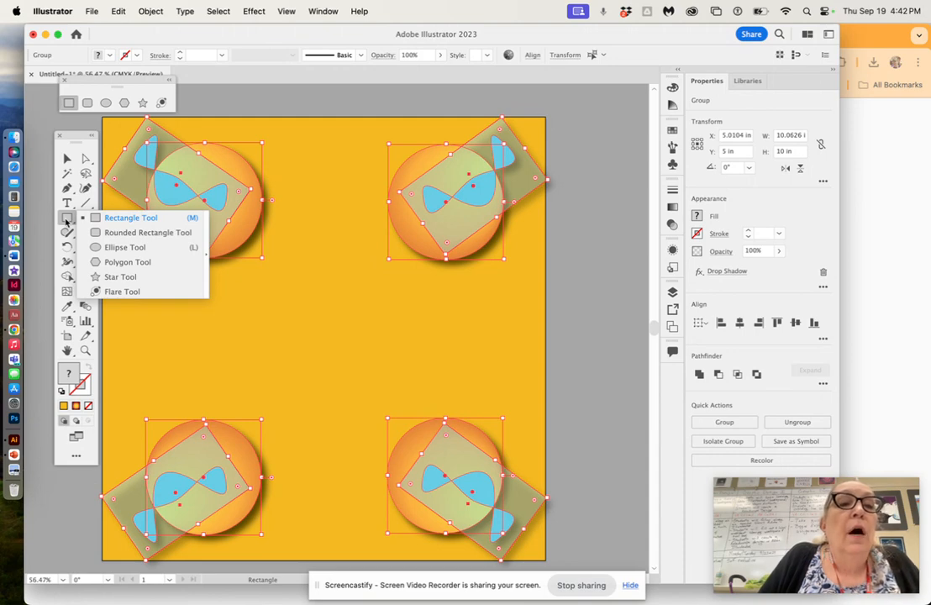
pyautogui.click(115, 276)
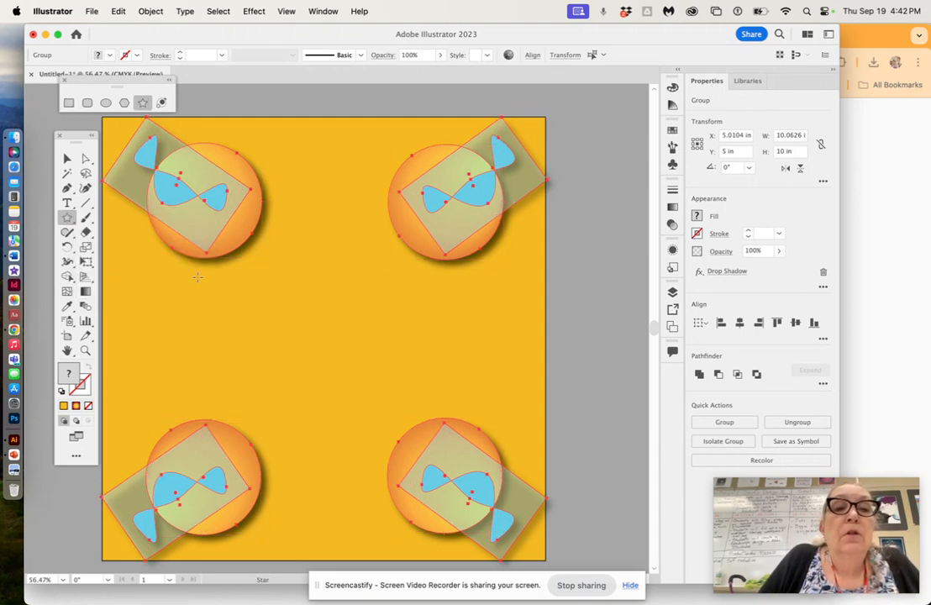
pyautogui.moveTo(260, 267); pyautogui.dragTo(303, 340)
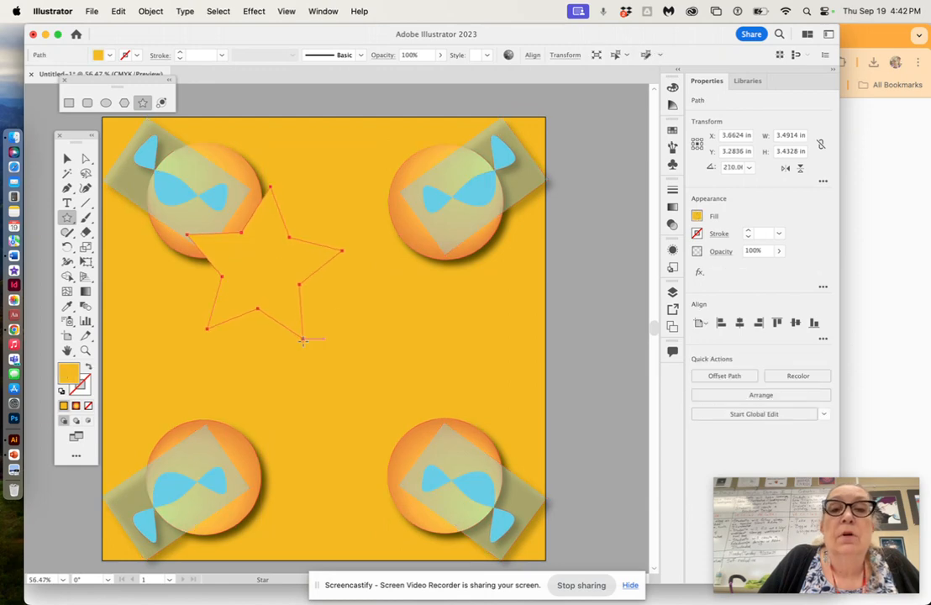
pyautogui.doubleClick(72, 374)
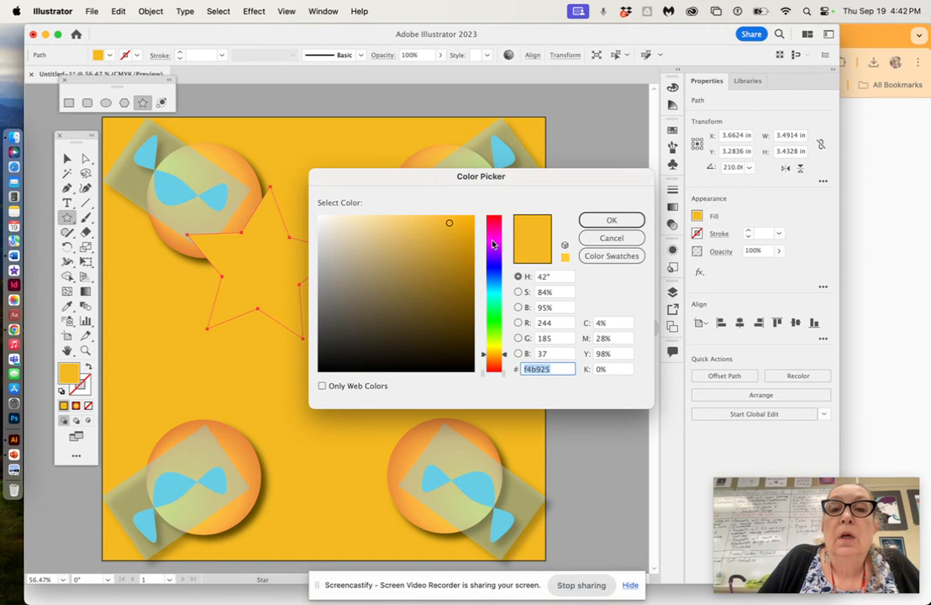
pyautogui.write('f22753')
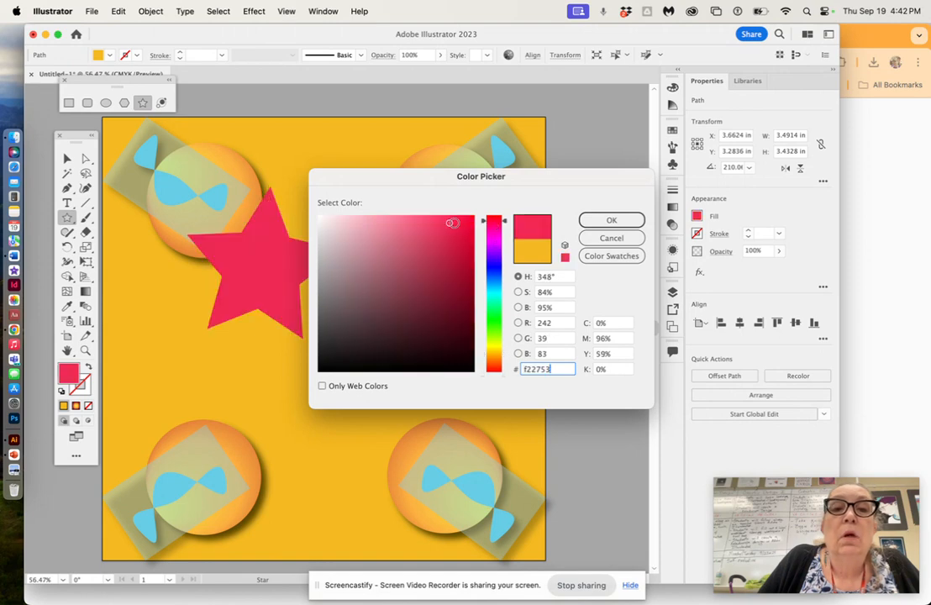
pyautogui.click(597, 220)
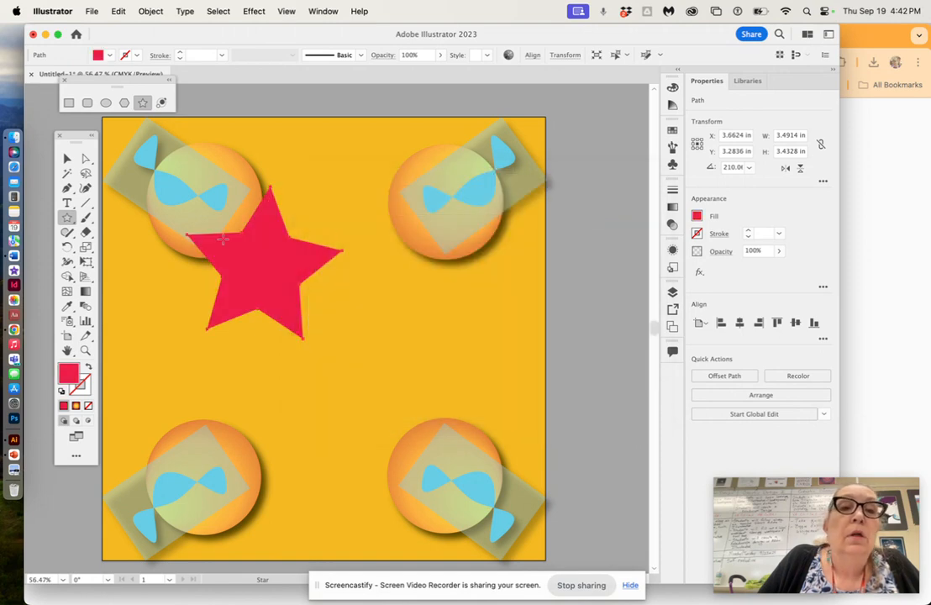
# Try the red star upright near the artboard's center, and delete it.
pyautogui.click(67, 158)
pyautogui.moveTo(249, 264); pyautogui.dragTo(300, 308)
pyautogui.moveTo(426, 347); pyautogui.dragTo(390, 329)
pyautogui.moveTo(315, 315); pyautogui.dragTo(328, 328)
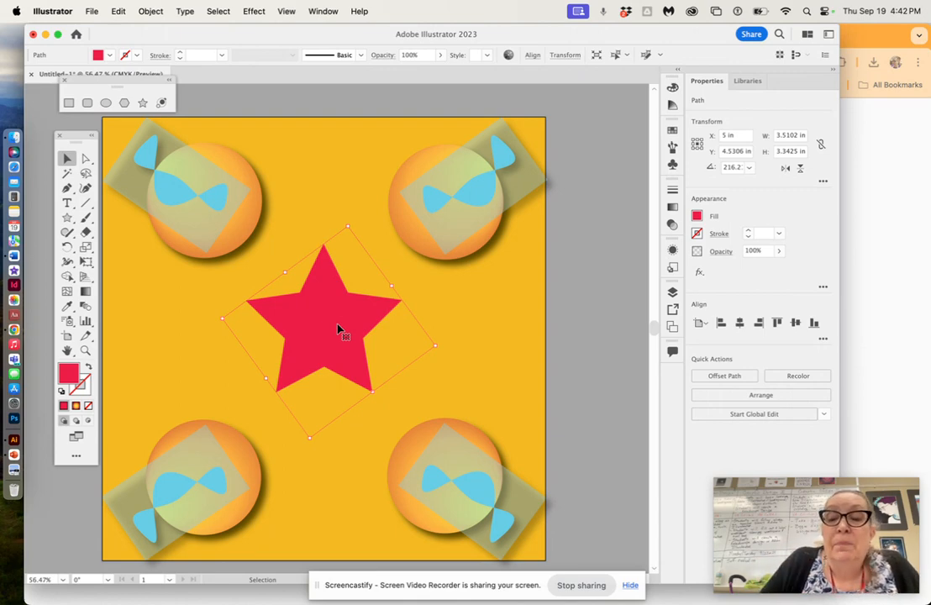
pyautogui.press('Delete')
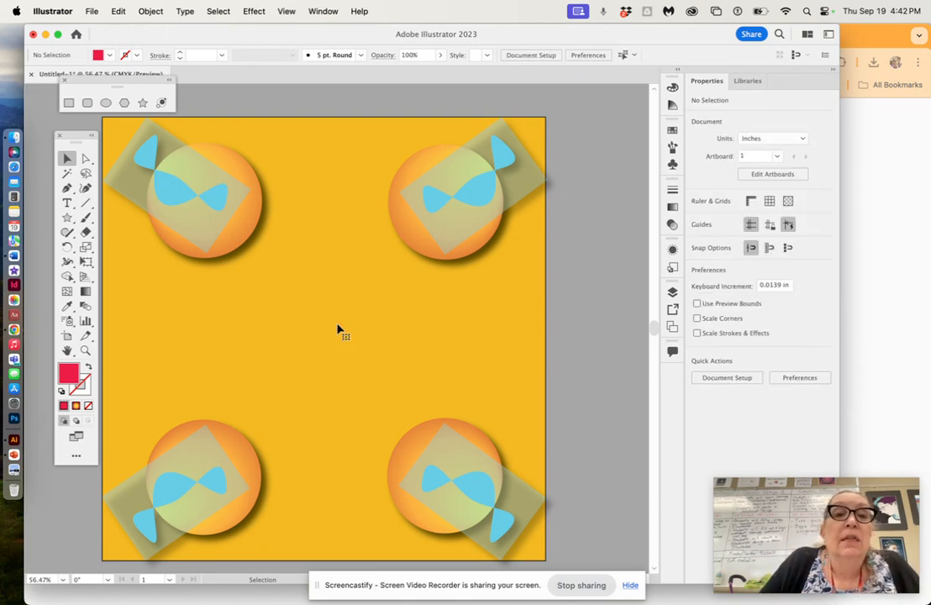
# Create a red six-pointed star with radii of 1.8454 in and 0.9227 in near the artboard's middle.
pyautogui.click(67, 219)
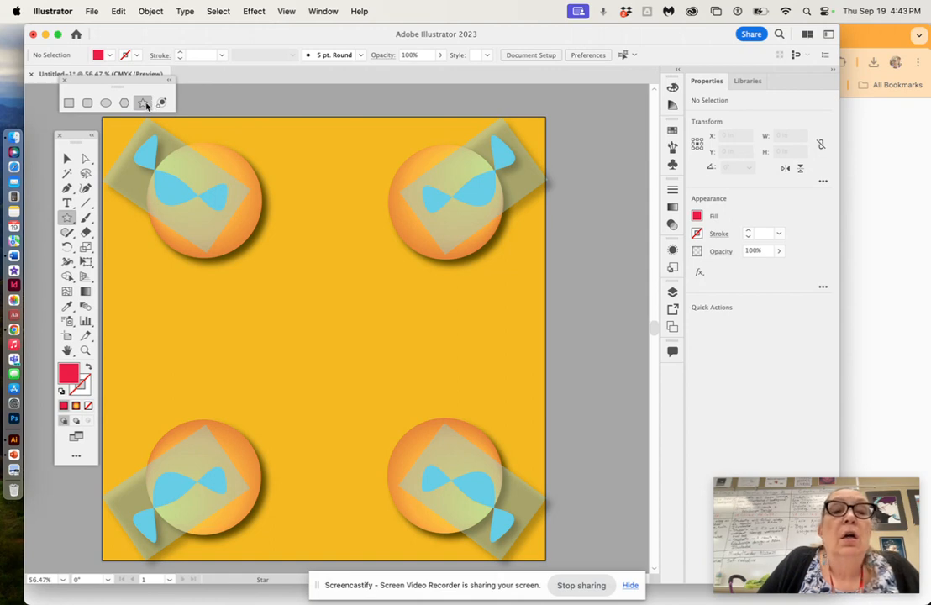
pyautogui.click(277, 314)
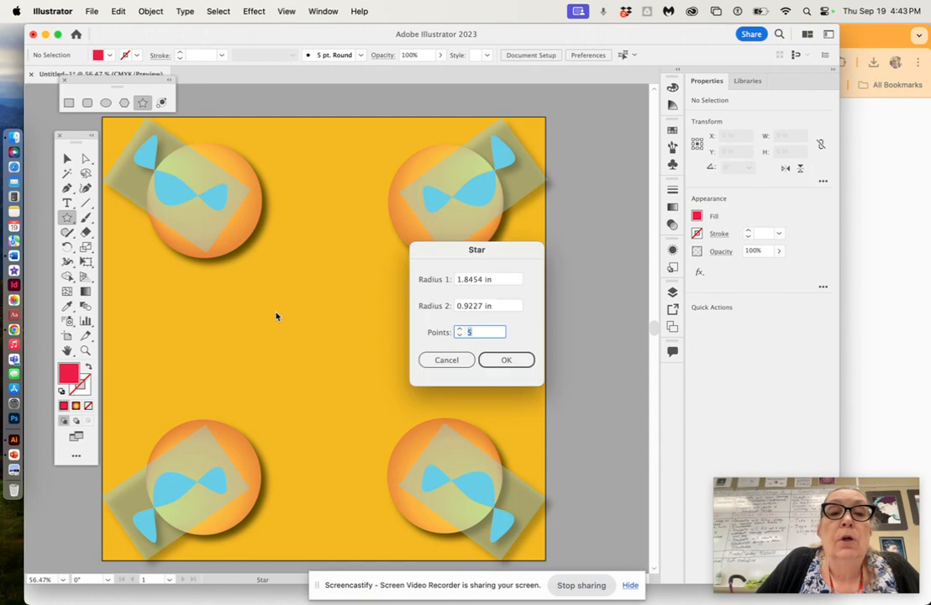
pyautogui.moveTo(446, 256); pyautogui.dragTo(477, 227)
pyautogui.click(486, 298)
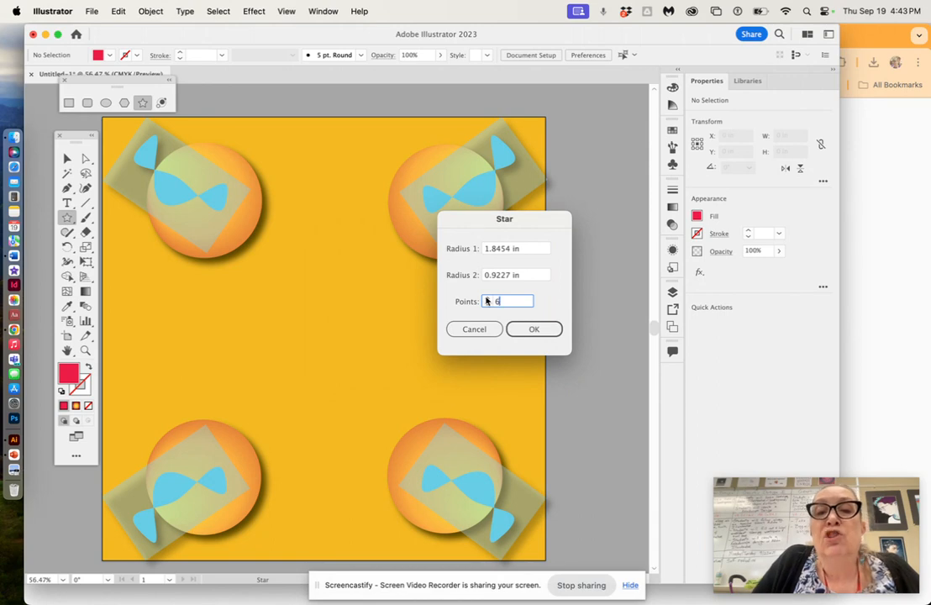
pyautogui.click(531, 328)
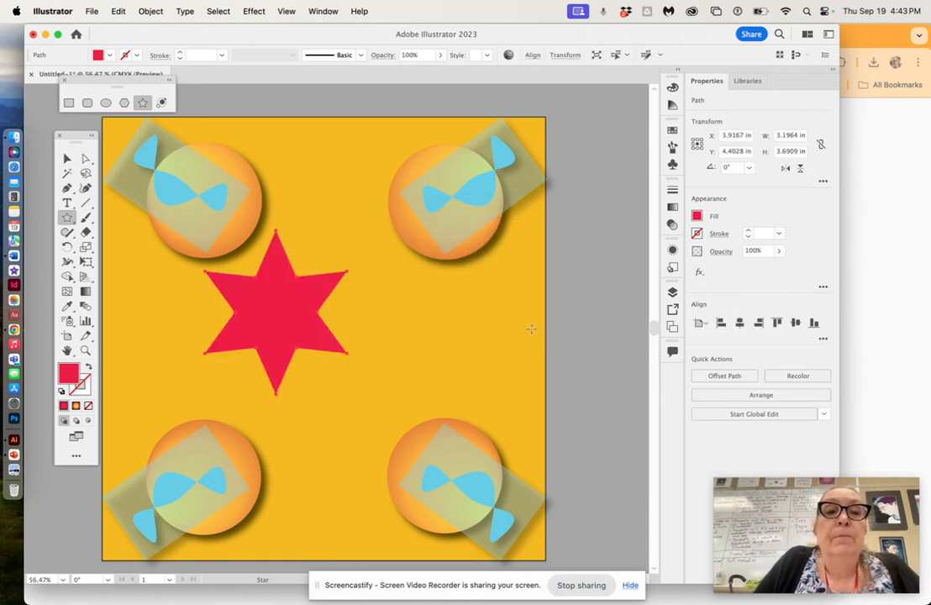
# Enlarge the red star to about 7.26 x 8.39 in and position it in the middle of the artboard.
pyautogui.press('v')
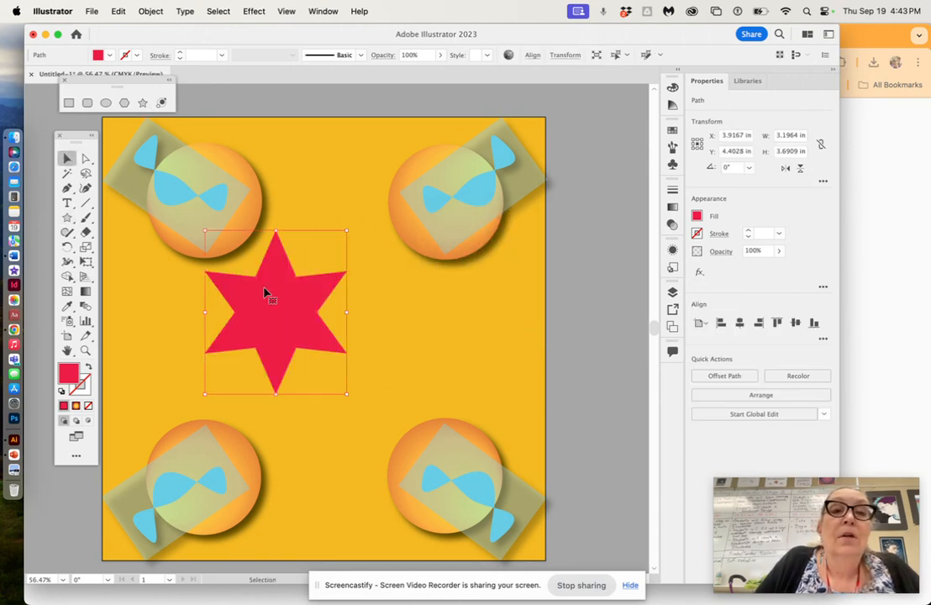
pyautogui.moveTo(270, 296); pyautogui.dragTo(312, 315)
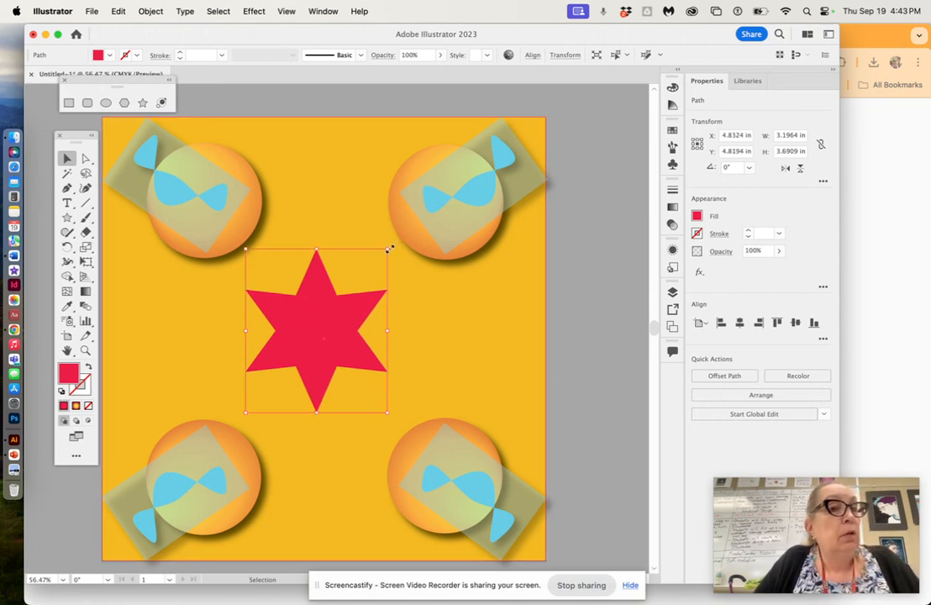
pyautogui.moveTo(389, 249); pyautogui.dragTo(549, 97)
pyautogui.moveTo(407, 218); pyautogui.dragTo(316, 308)
pyautogui.moveTo(175, 179); pyautogui.dragTo(130, 124)
pyautogui.moveTo(258, 249); pyautogui.dragTo(315, 314)
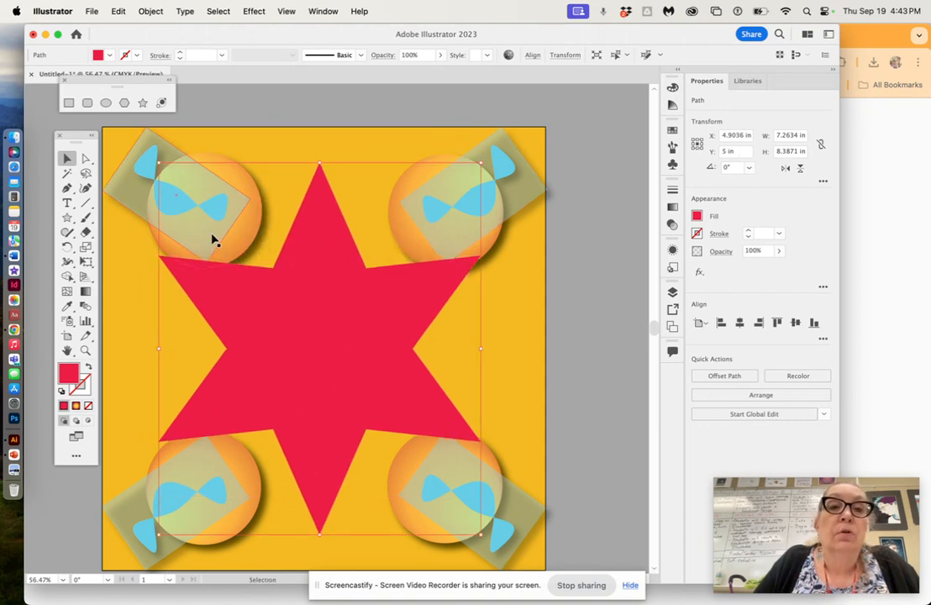
# Send the large red star backward twice so it sits behind both the lower and upper corner groups.
pyautogui.scroll(-3, 217, 242)
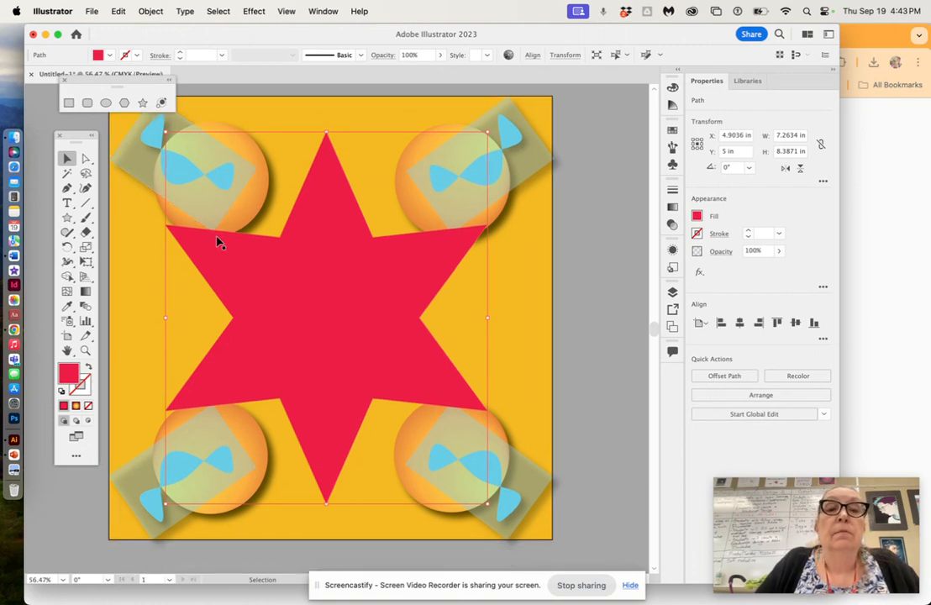
pyautogui.click(153, 12)
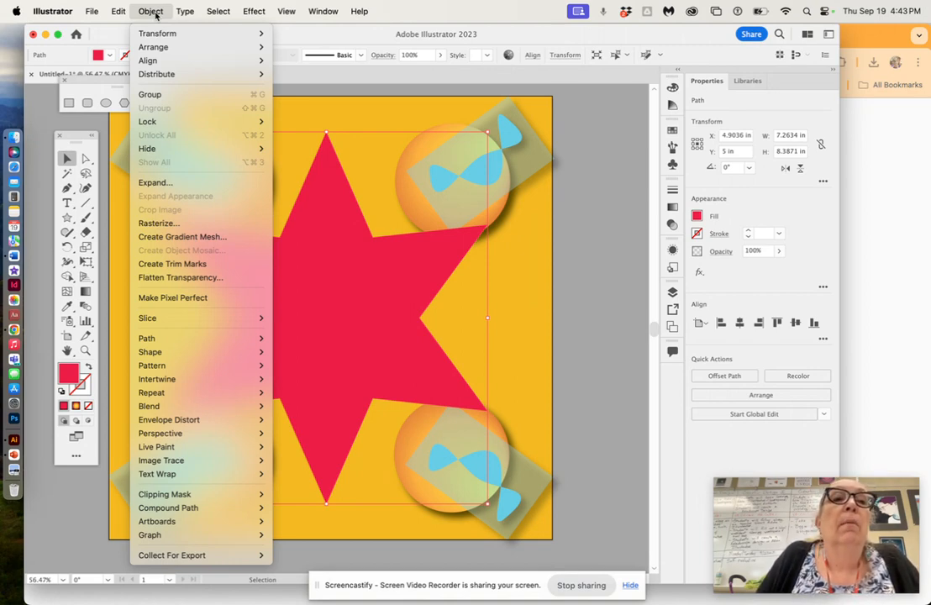
pyautogui.moveTo(156, 48)
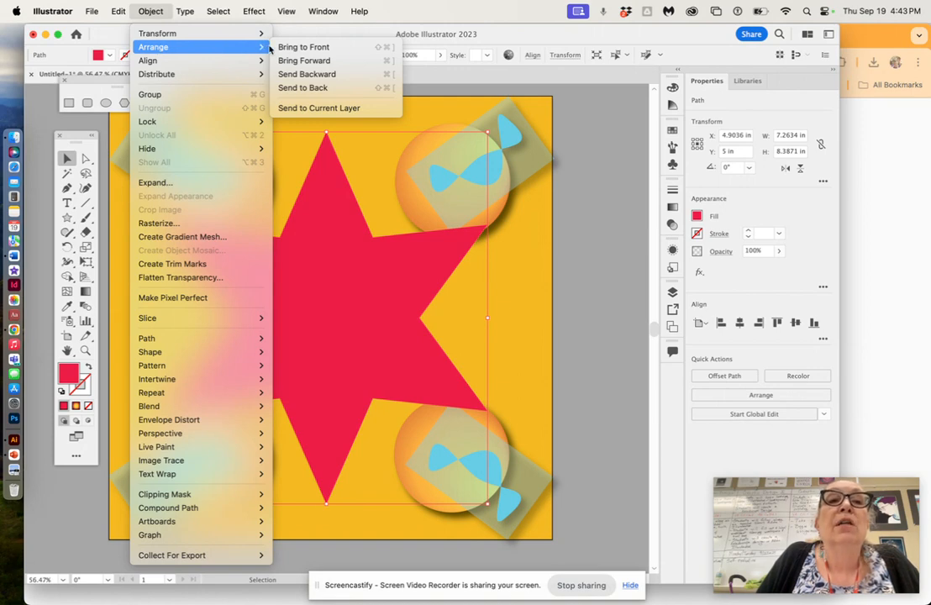
pyautogui.click(288, 75)
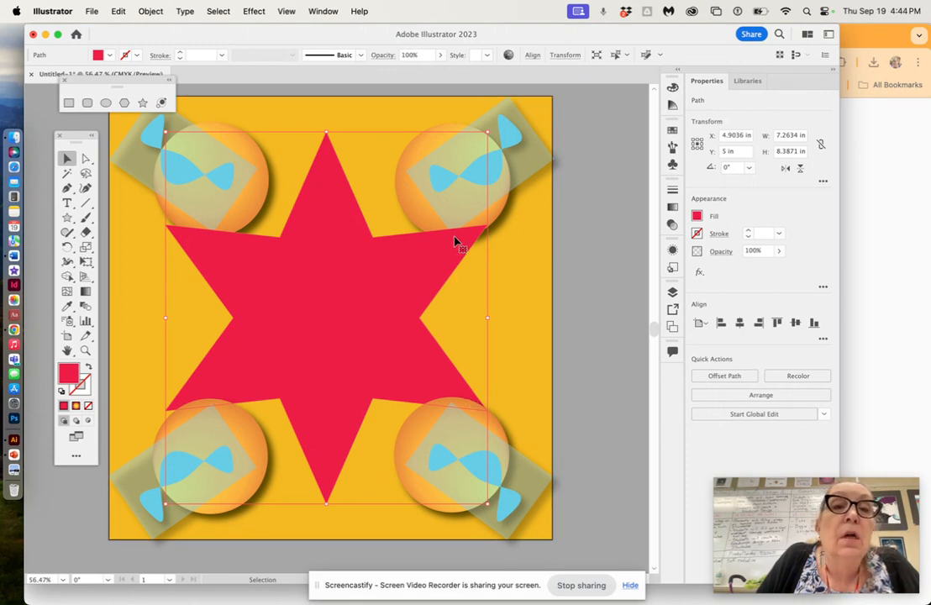
pyautogui.click(151, 11)
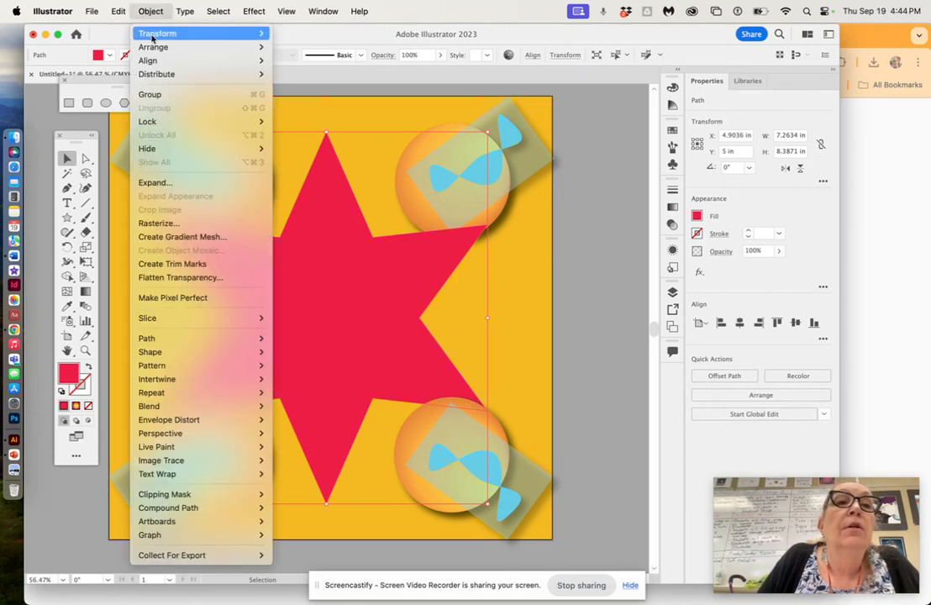
pyautogui.moveTo(155, 50)
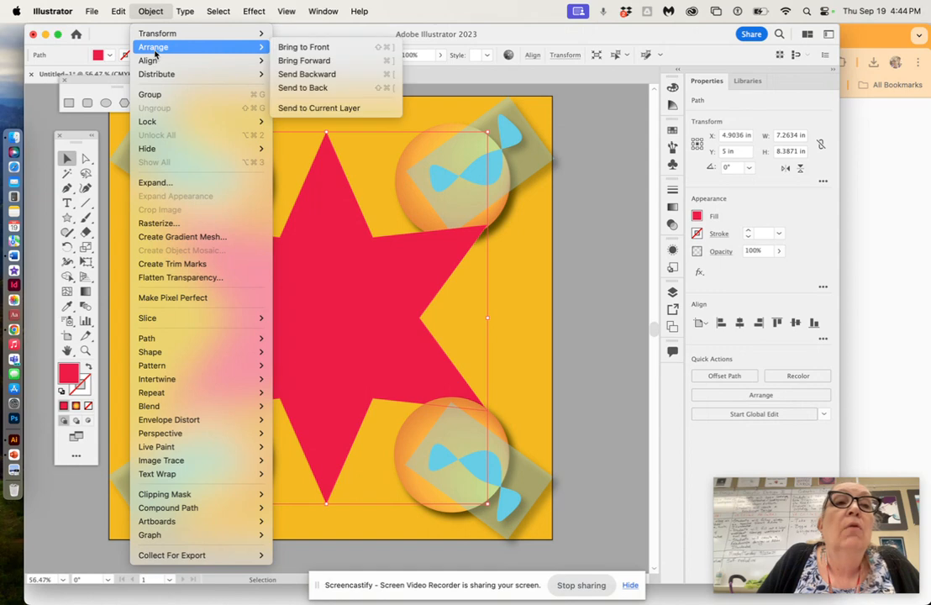
pyautogui.click(282, 74)
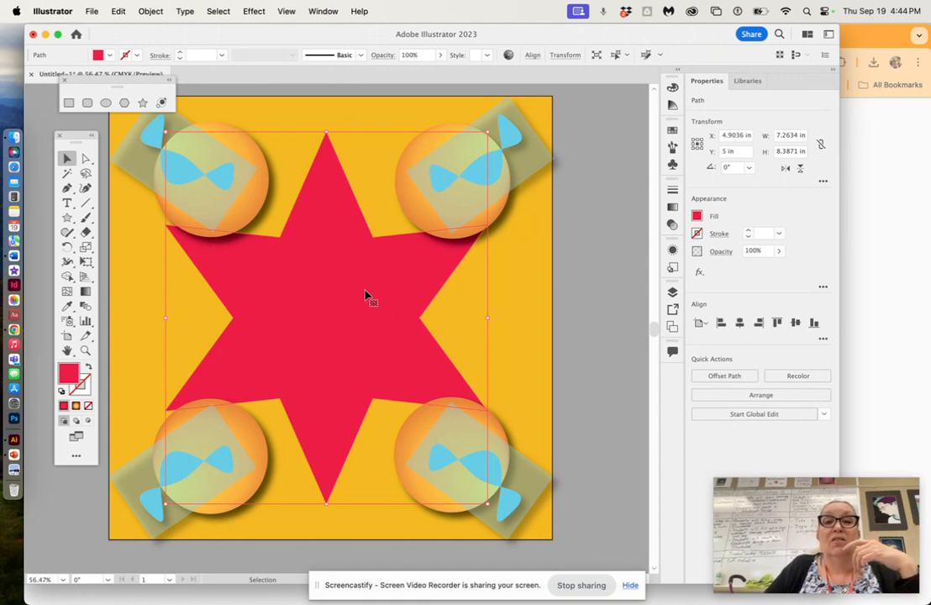
# Fill the large star with the radial gradient, recolor its yellow stop to light orange and remove the middle stop.
pyautogui.click(672, 207)
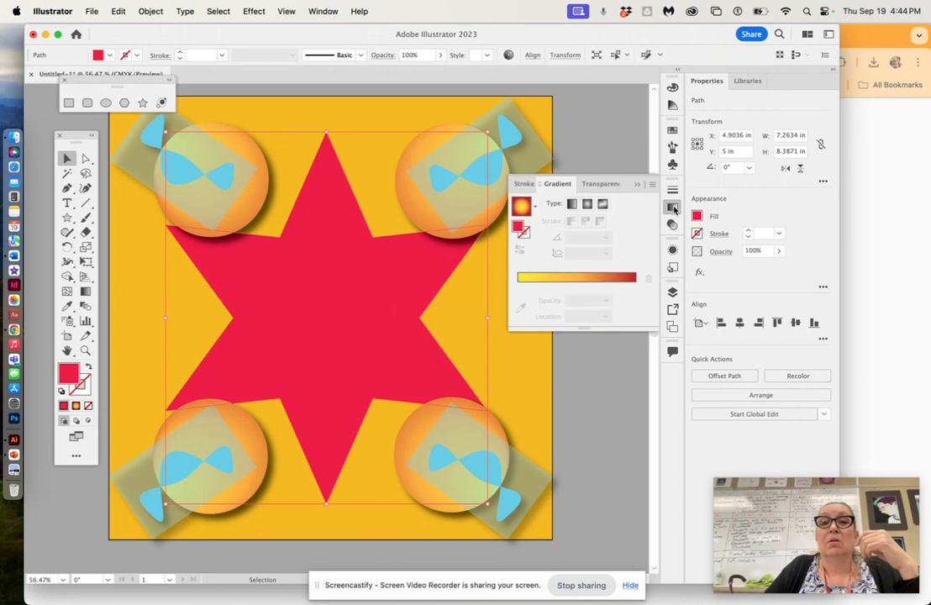
pyautogui.click(586, 277)
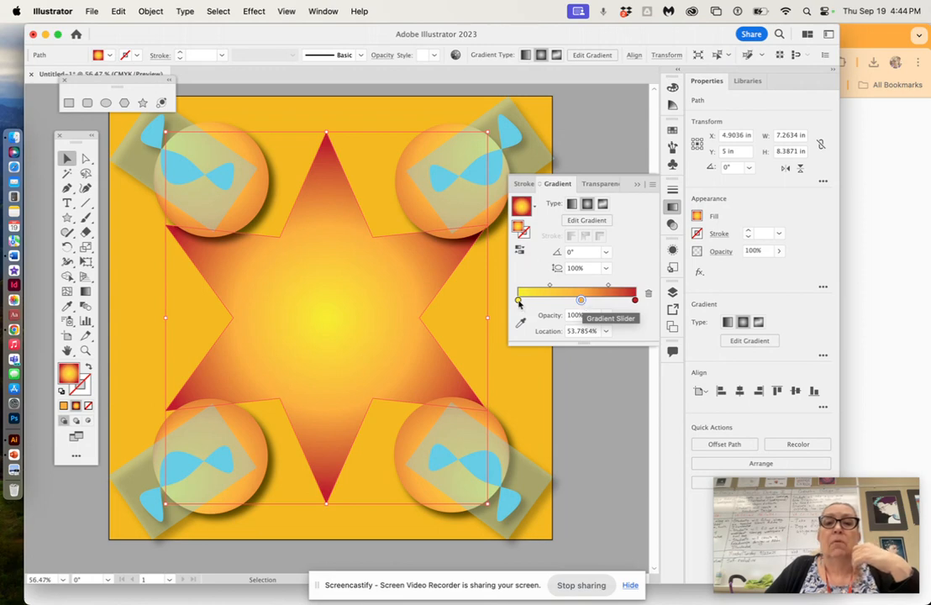
pyautogui.click(519, 301)
pyautogui.doubleClick(519, 301)
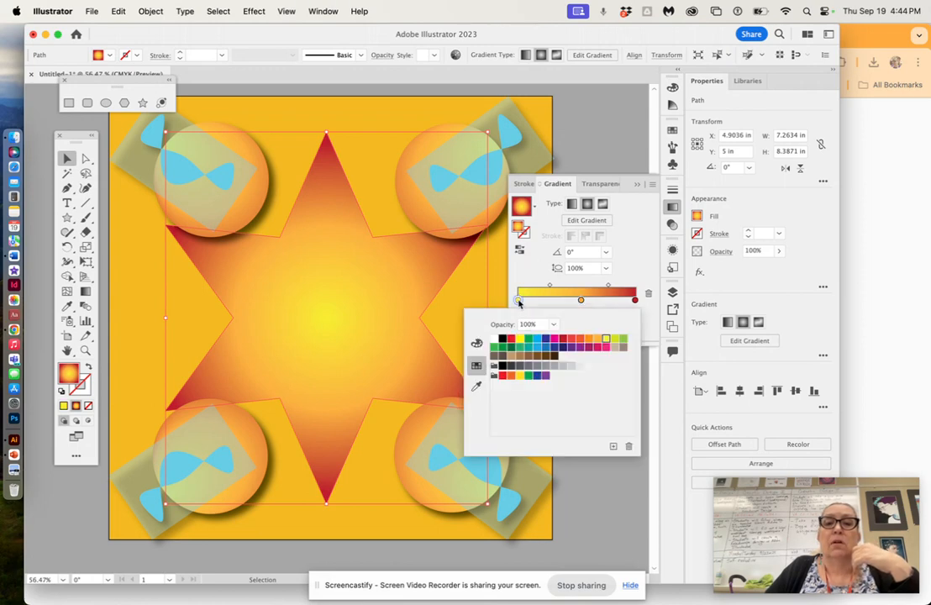
pyautogui.click(596, 338)
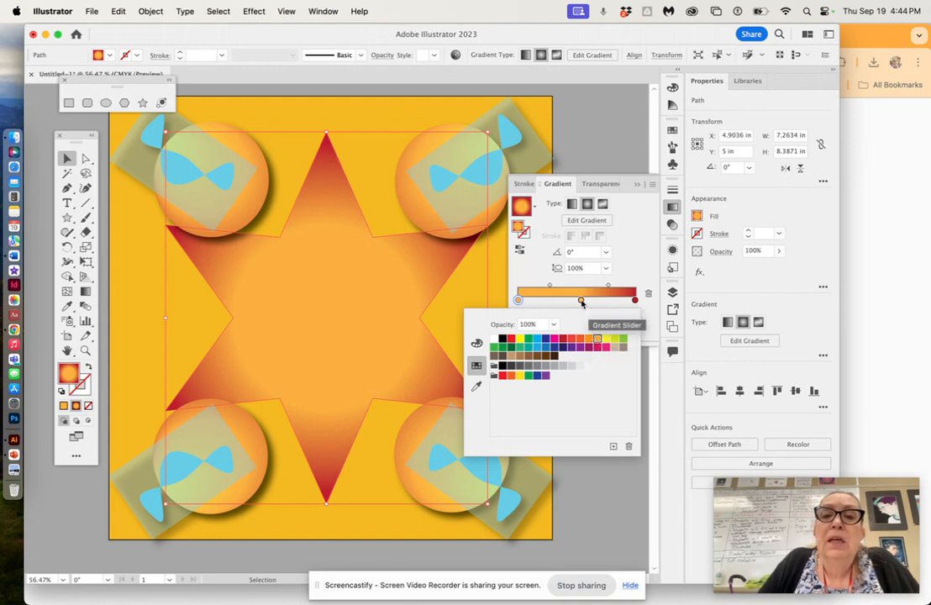
pyautogui.click(581, 301)
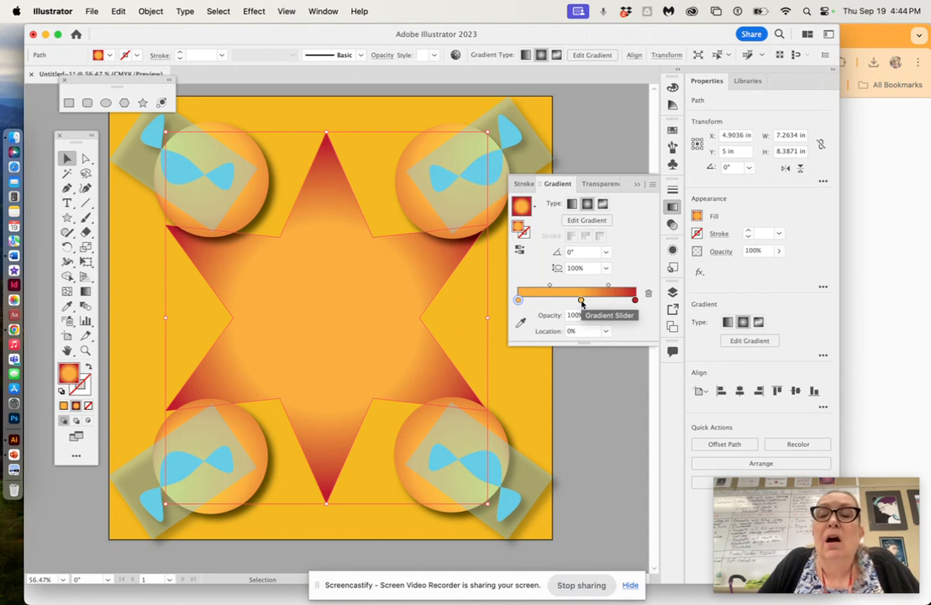
pyautogui.moveTo(580, 301); pyautogui.dragTo(592, 591)
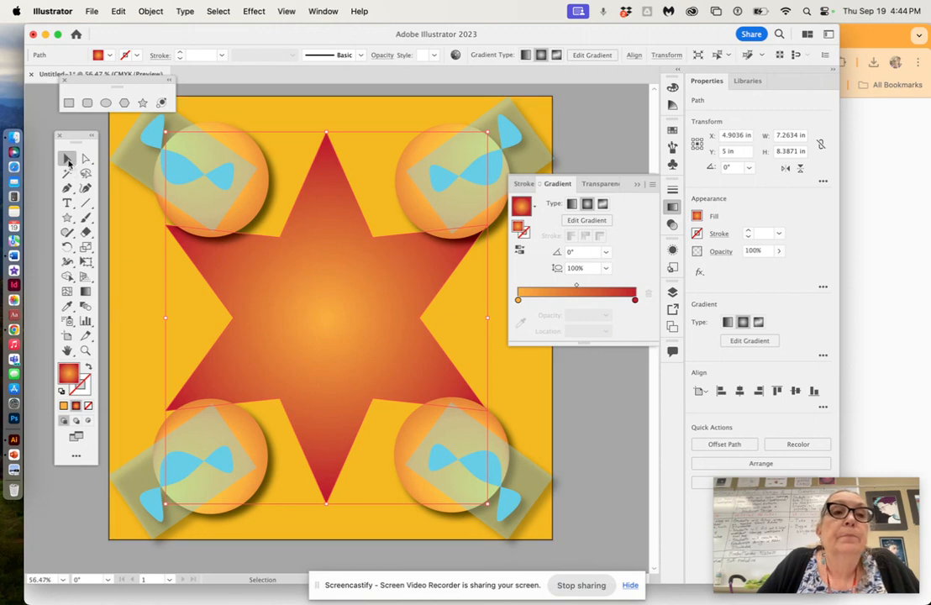
# Draw a six-pointed star about 3.2 in wide over the large star, using the background's yellow fill.
pyautogui.click(137, 238)
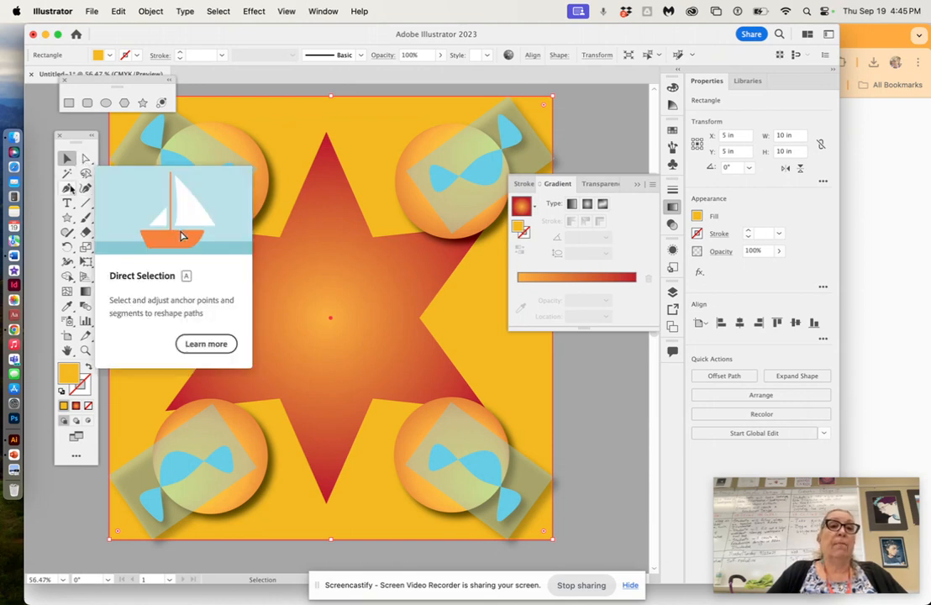
pyautogui.click(67, 217)
pyautogui.moveTo(280, 269); pyautogui.dragTo(240, 196)
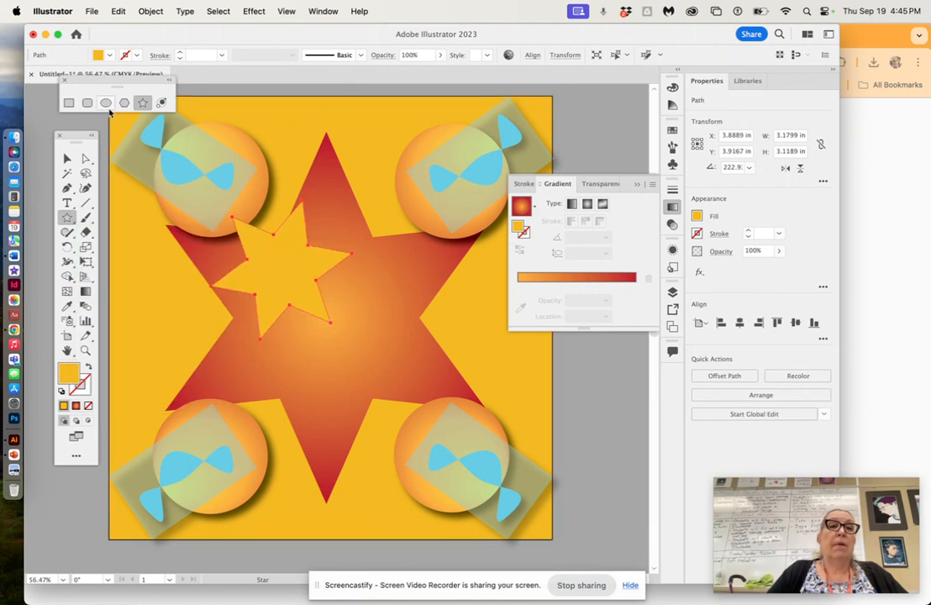
# Move the small yellow star to the middle of the large star and round all its corners by about 0.18 in.
pyautogui.click(67, 158)
pyautogui.moveTo(271, 262); pyautogui.dragTo(315, 293)
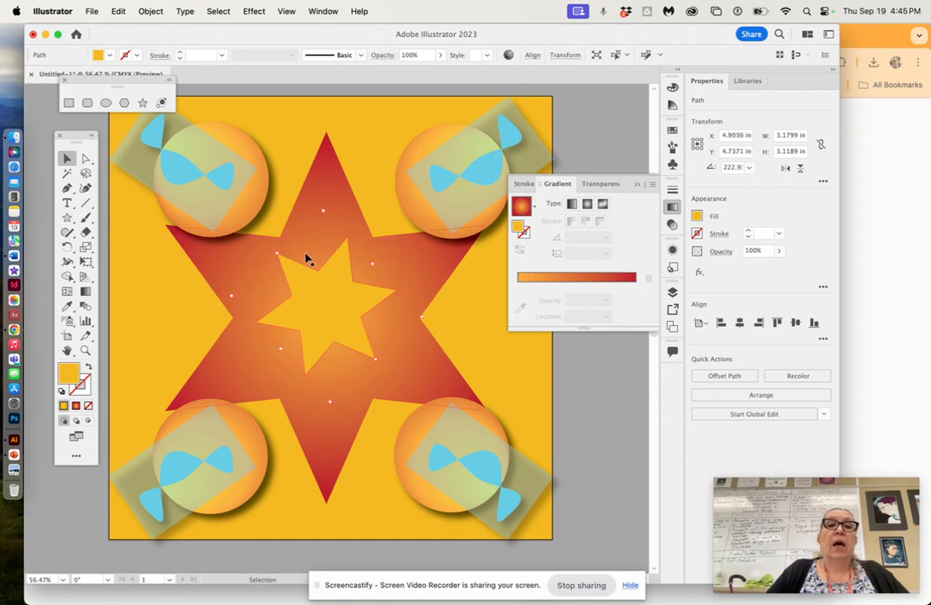
pyautogui.click(85, 160)
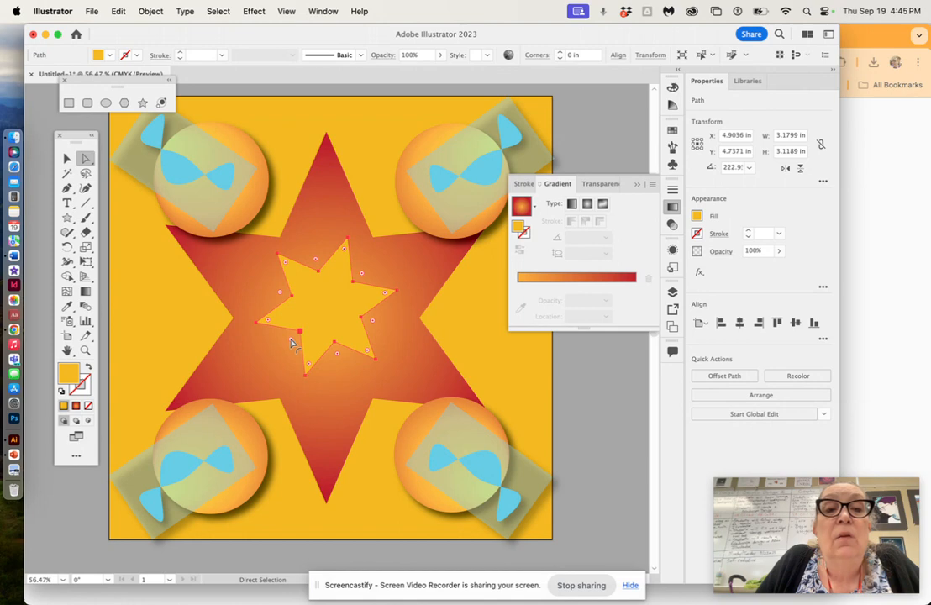
pyautogui.moveTo(291, 342)
pyautogui.mouseDown()
pyautogui.moveTo(309, 328)
pyautogui.moveTo(282, 350)
pyautogui.moveTo(291, 333)
pyautogui.moveTo(293, 340)
pyautogui.moveTo(285, 347)
pyautogui.moveTo(282, 320)
pyautogui.moveTo(290, 316)
pyautogui.moveTo(262, 321)
pyautogui.moveTo(274, 321)
pyautogui.mouseUp()
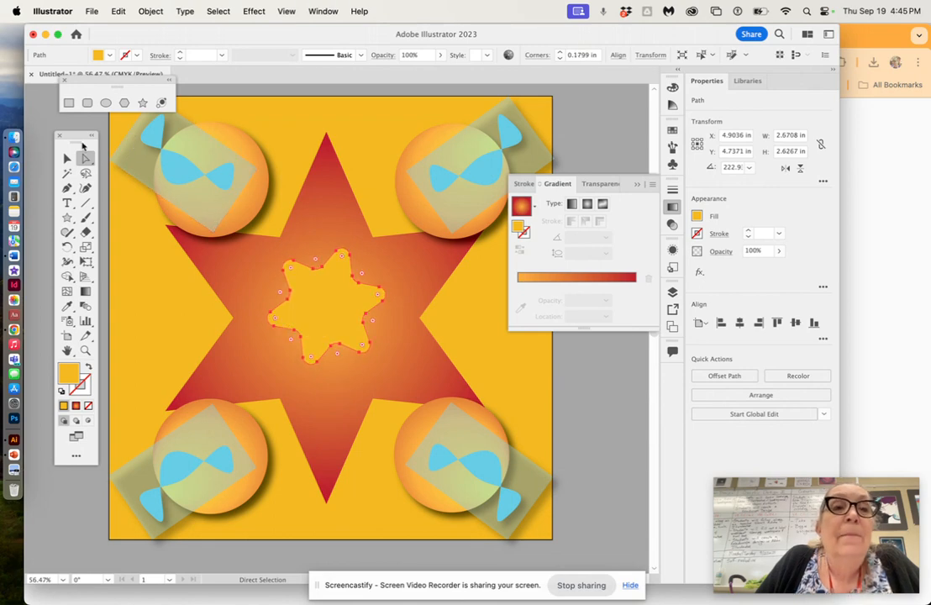
# Reposition the rounded yellow star at about X 5 in, Y 4.88 in and rotate it so it points upright.
pyautogui.click(67, 158)
pyautogui.click(149, 264)
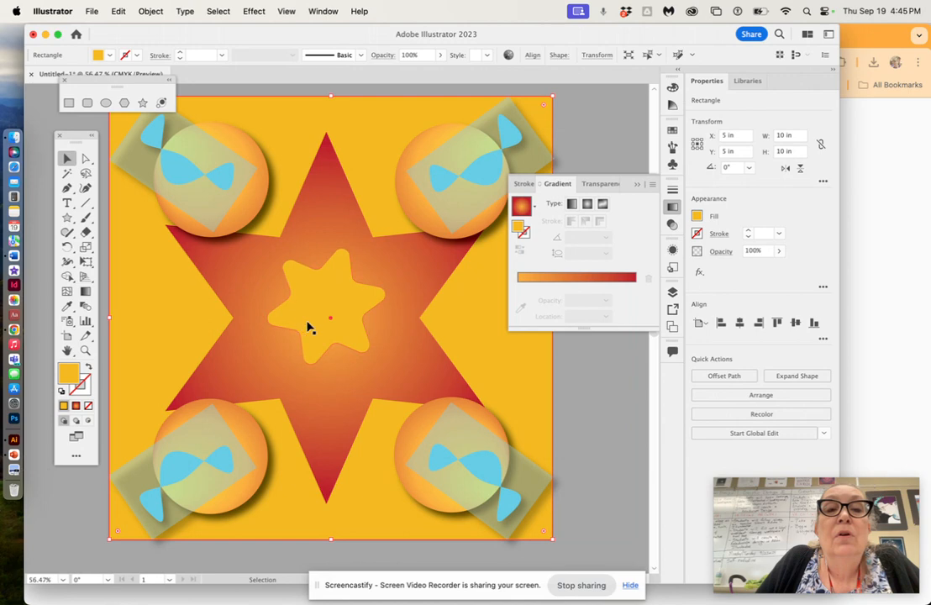
pyautogui.moveTo(316, 307); pyautogui.dragTo(317, 312)
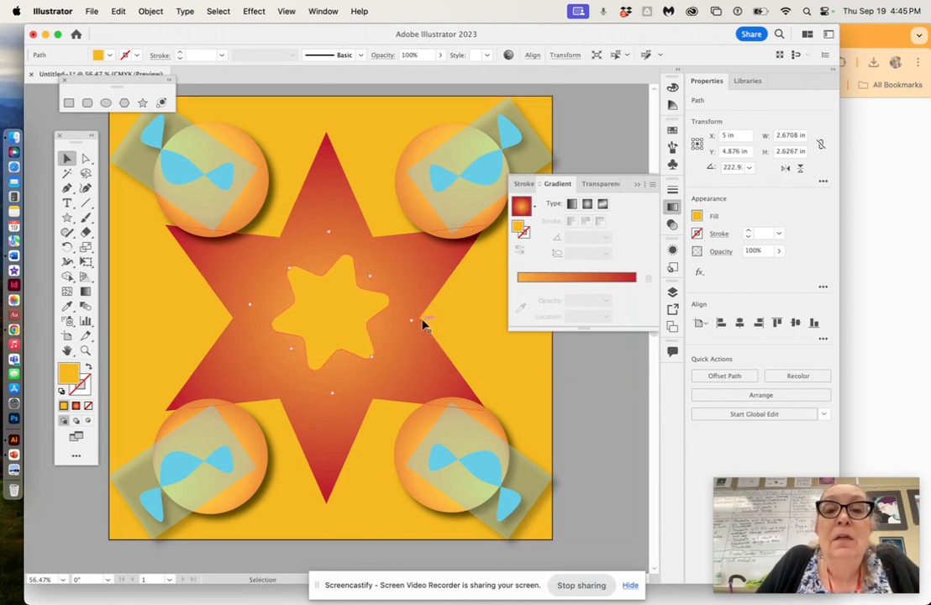
pyautogui.moveTo(372, 278); pyautogui.dragTo(412, 295)
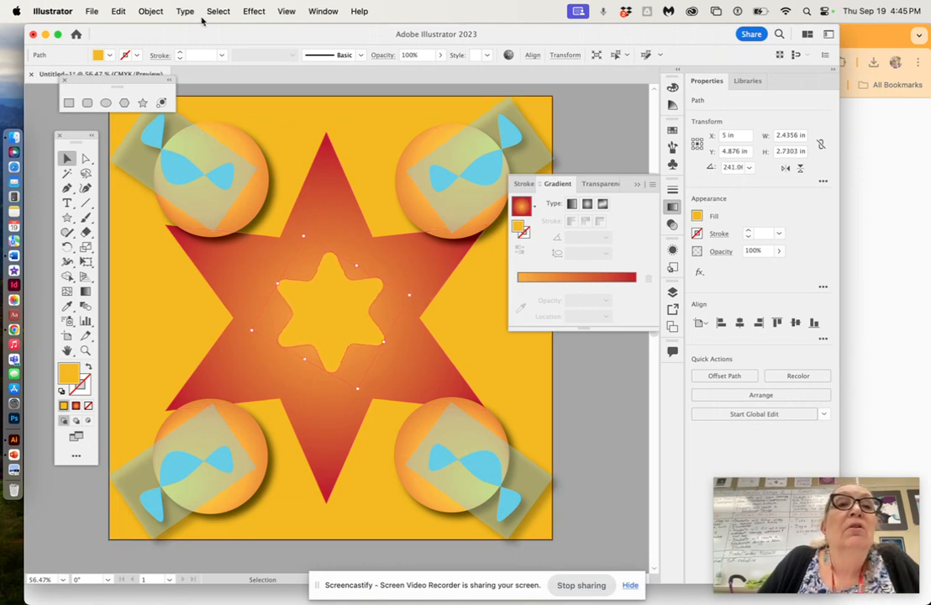
# Apply a Stylize Drop Shadow with 0.125 in X and Y offsets and 75% opacity to the small yellow star.
pyautogui.click(254, 11)
pyautogui.moveTo(291, 196)
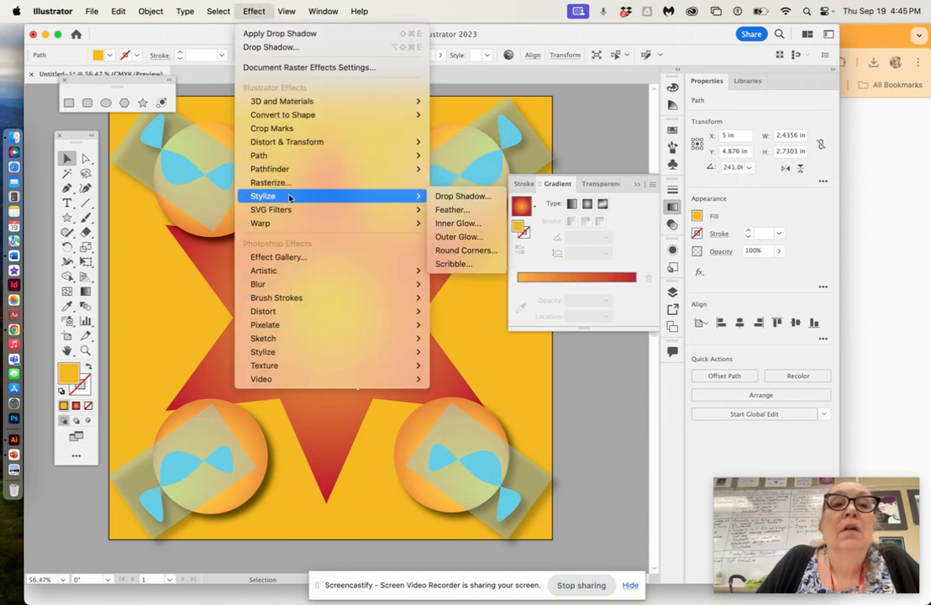
pyautogui.click(440, 197)
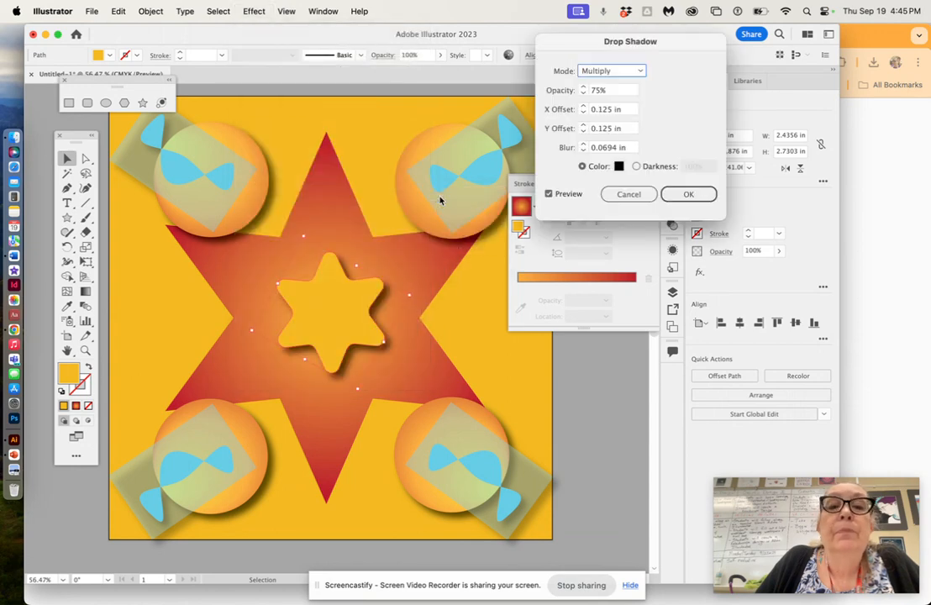
pyautogui.click(686, 194)
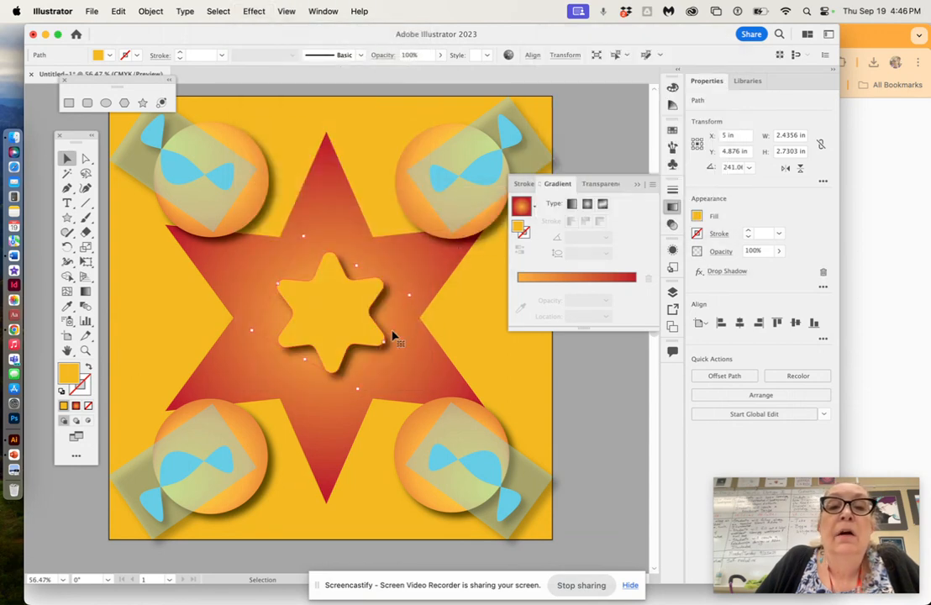
# Hide Layer 2 with the new star design and show Layer 1.
pyautogui.click(497, 347)
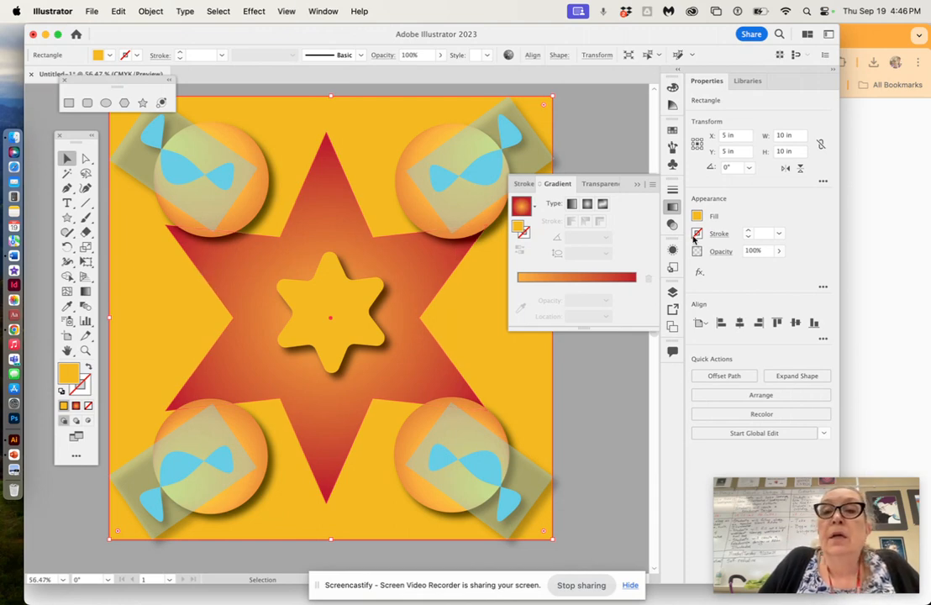
pyautogui.click(672, 292)
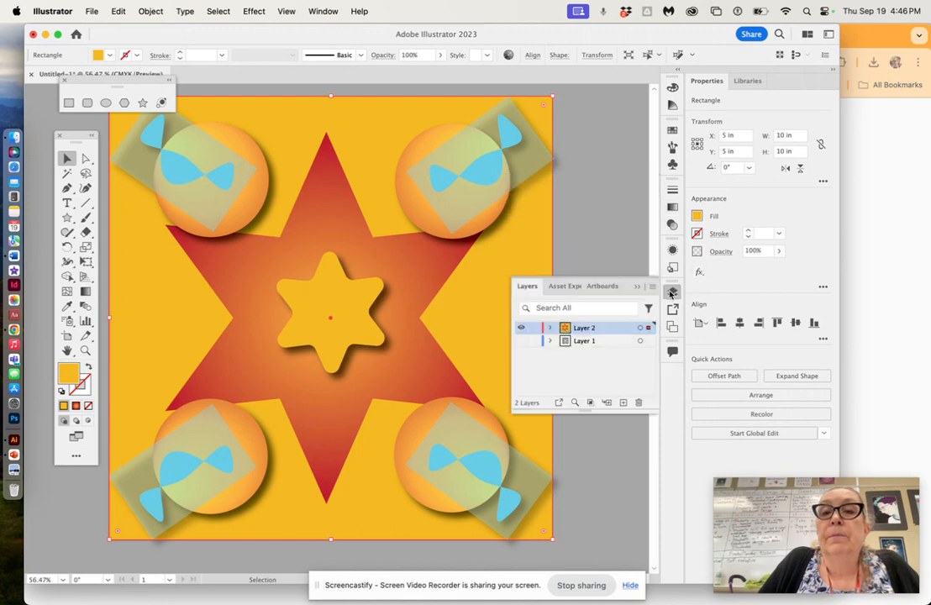
pyautogui.click(521, 328)
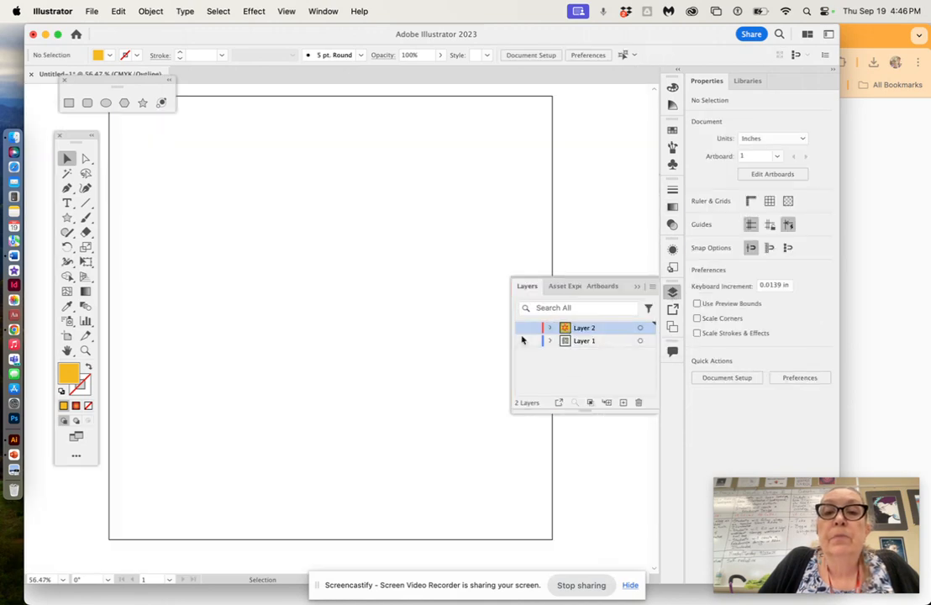
pyautogui.click(521, 340)
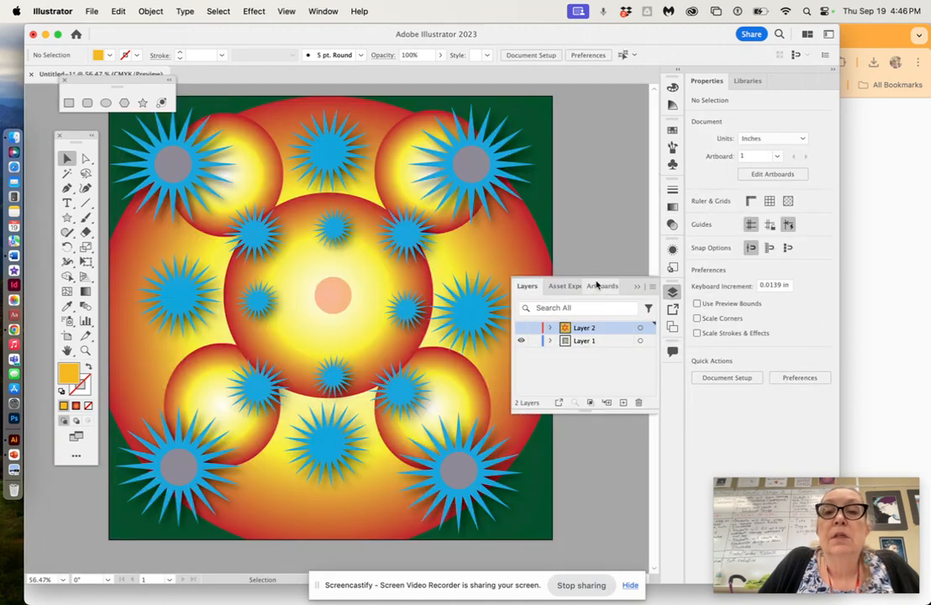